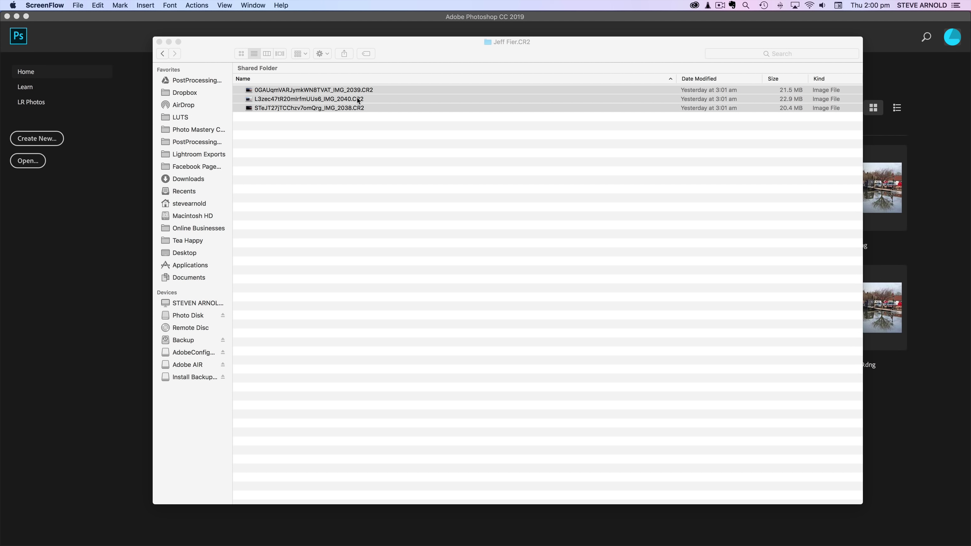
- Open the three selected CR2 files together in Adobe Photoshop CC 2019
right_click(390, 97)
mouse_move(455, 122)
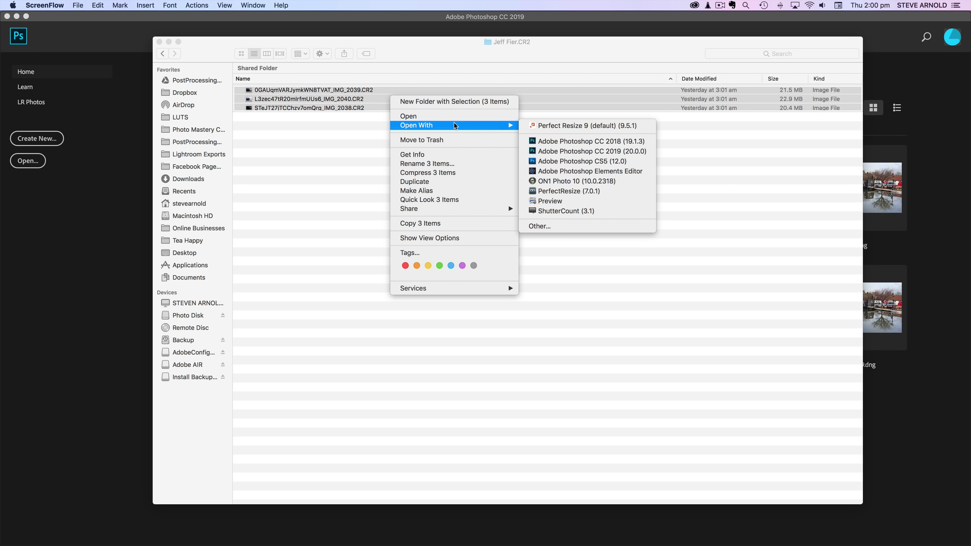
click(631, 151)
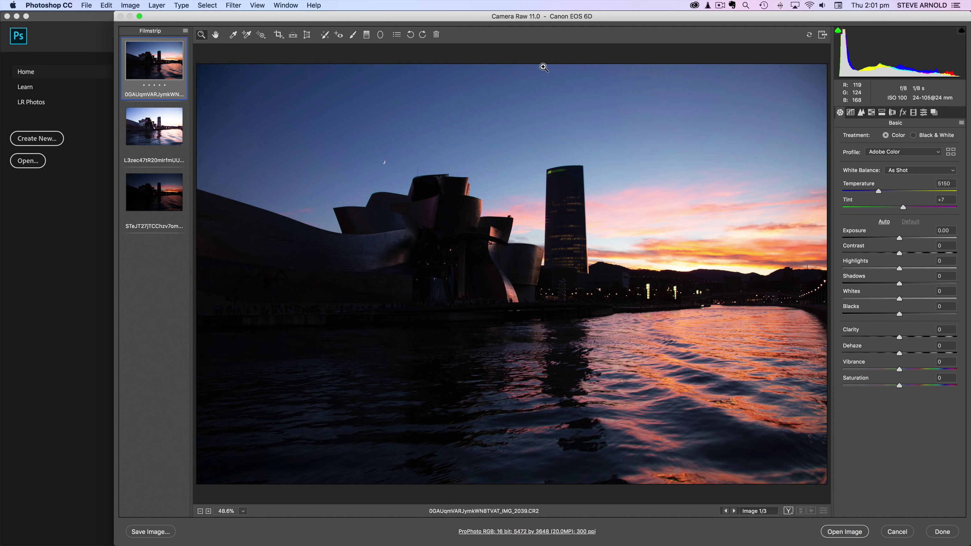
drag(618, 16, 576, 15)
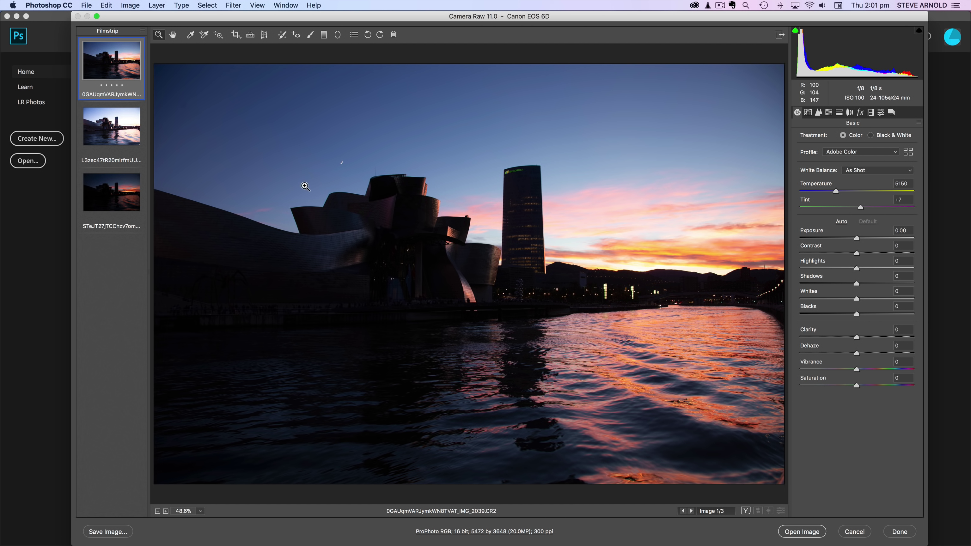
- Examine the three bracketed exposures in turn, comparing the detail in the building, sky and water
click(117, 132)
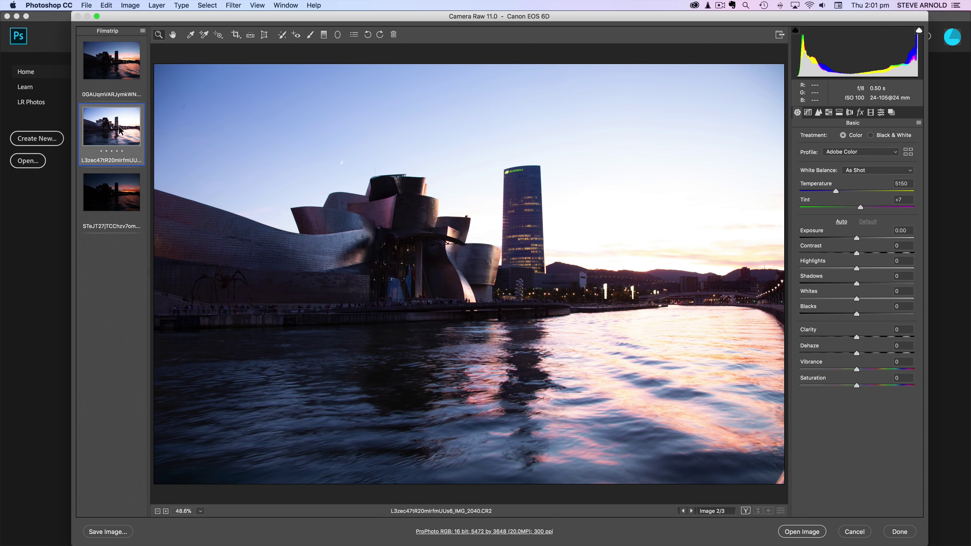
click(120, 190)
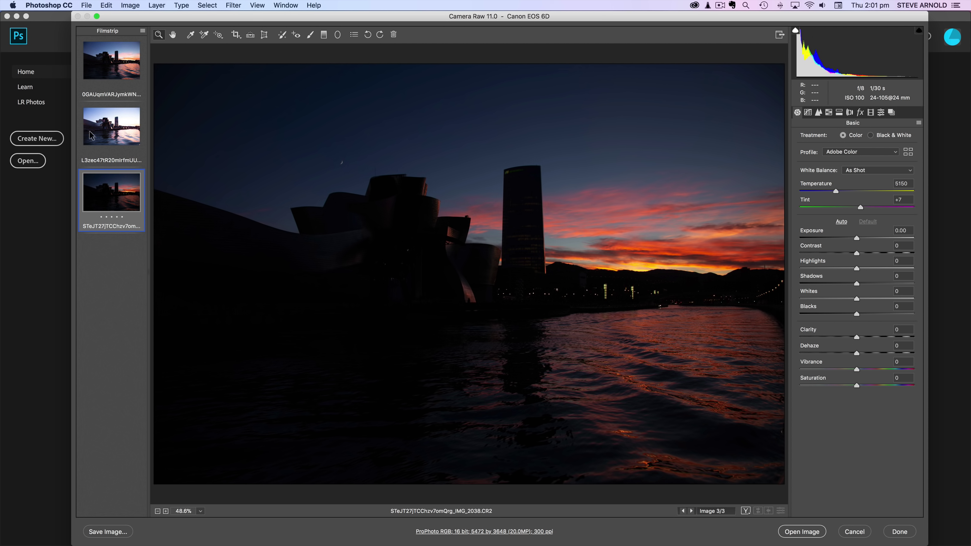
click(100, 126)
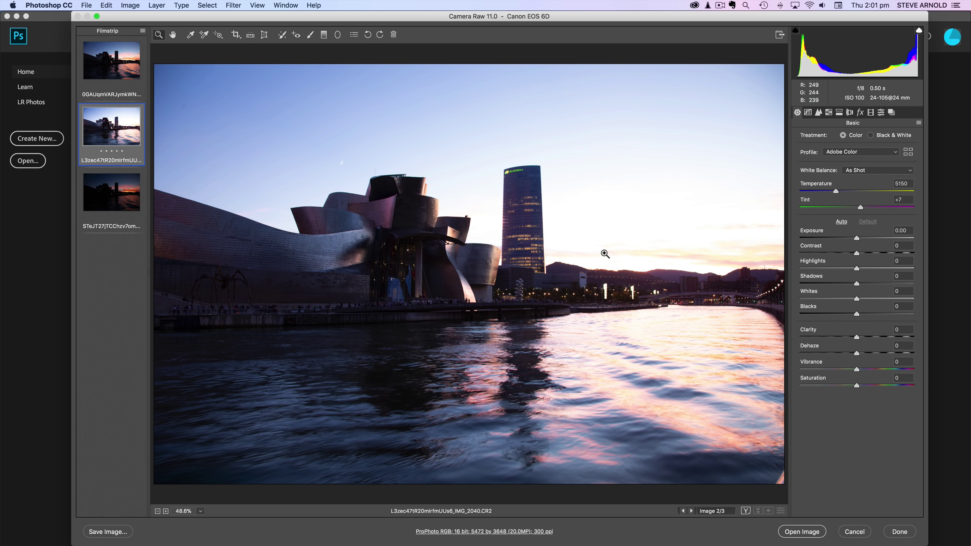
click(101, 58)
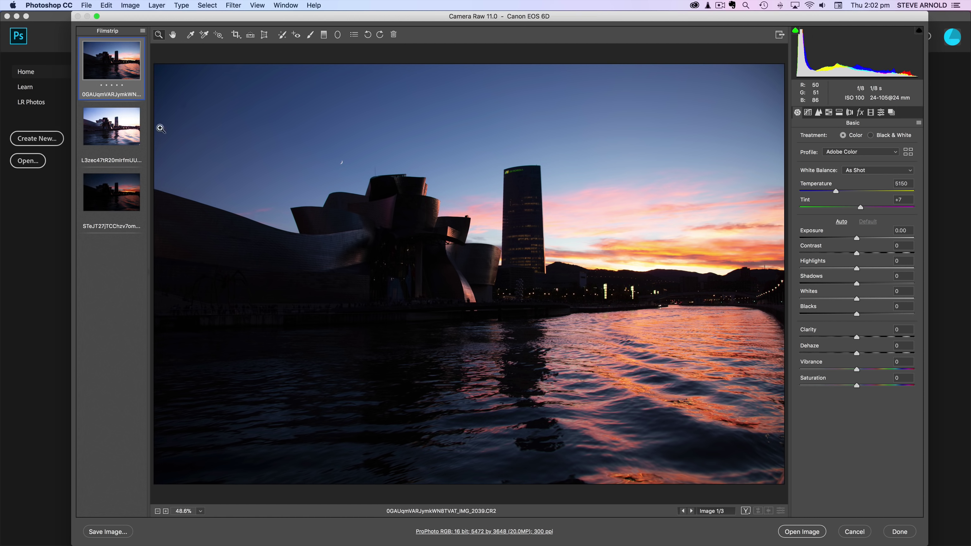
click(111, 128)
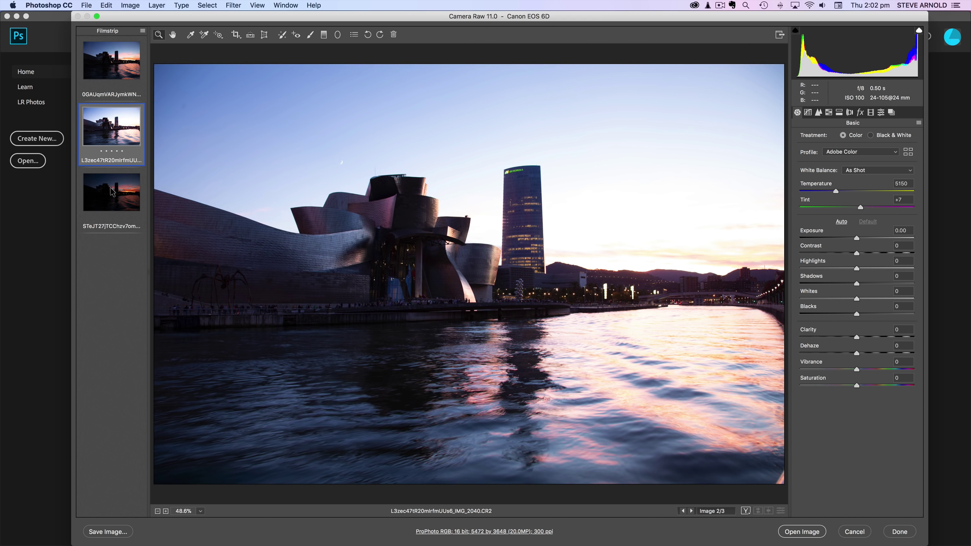
click(111, 191)
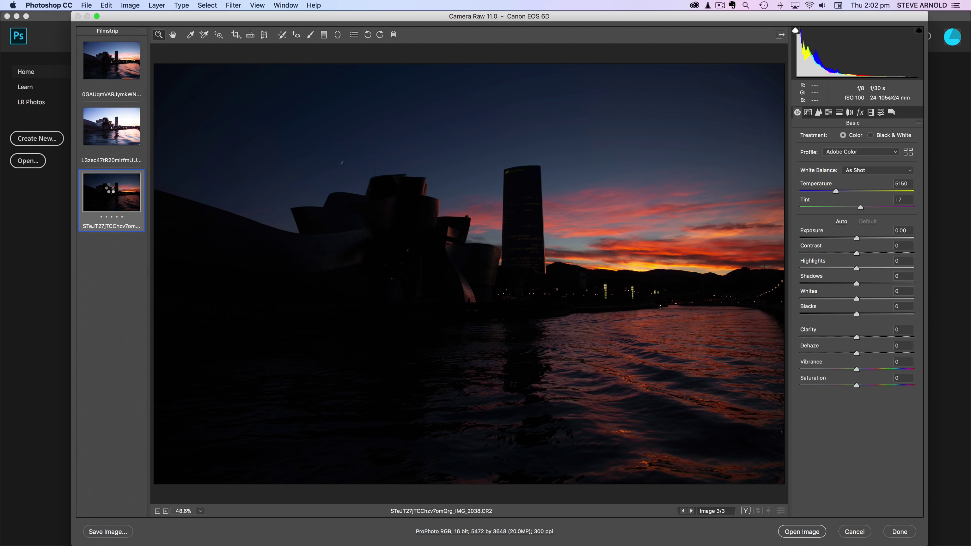
click(113, 138)
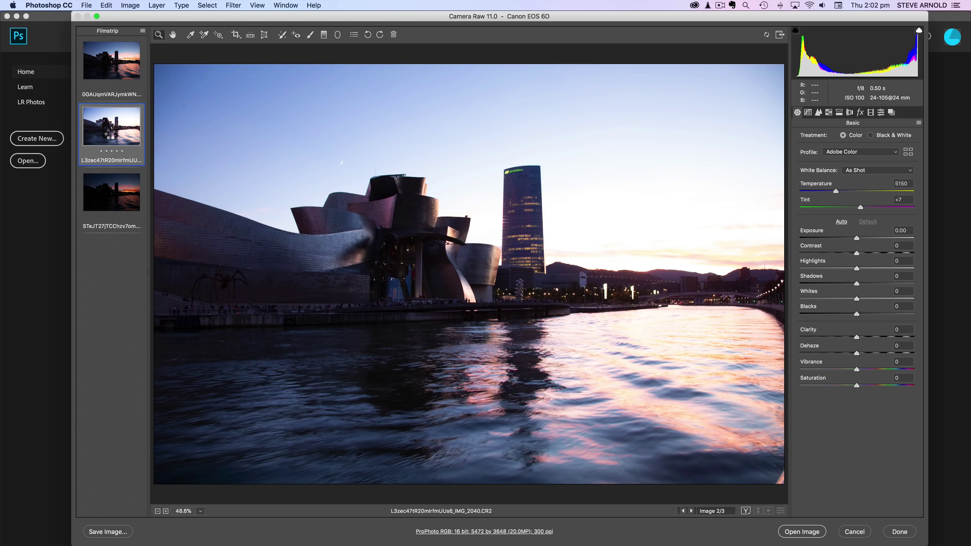
click(118, 76)
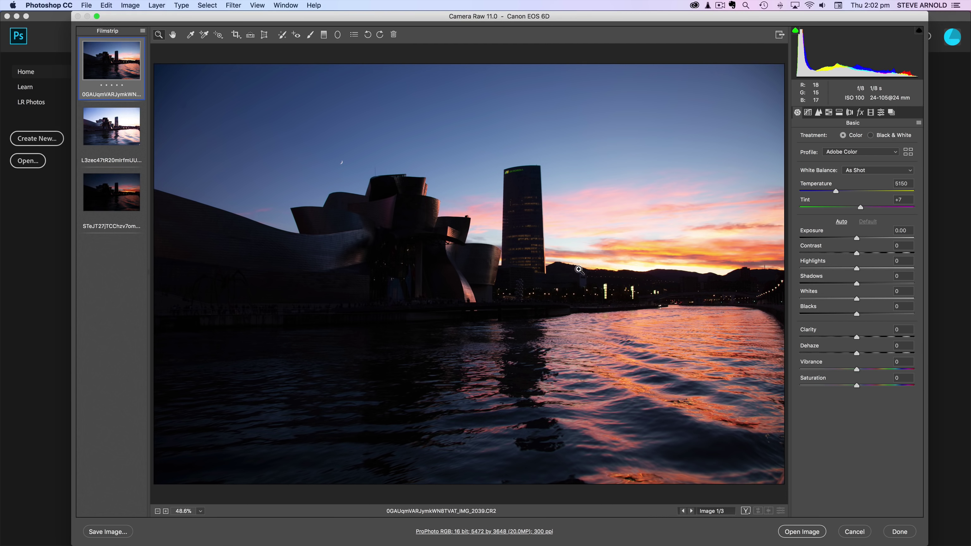
click(105, 201)
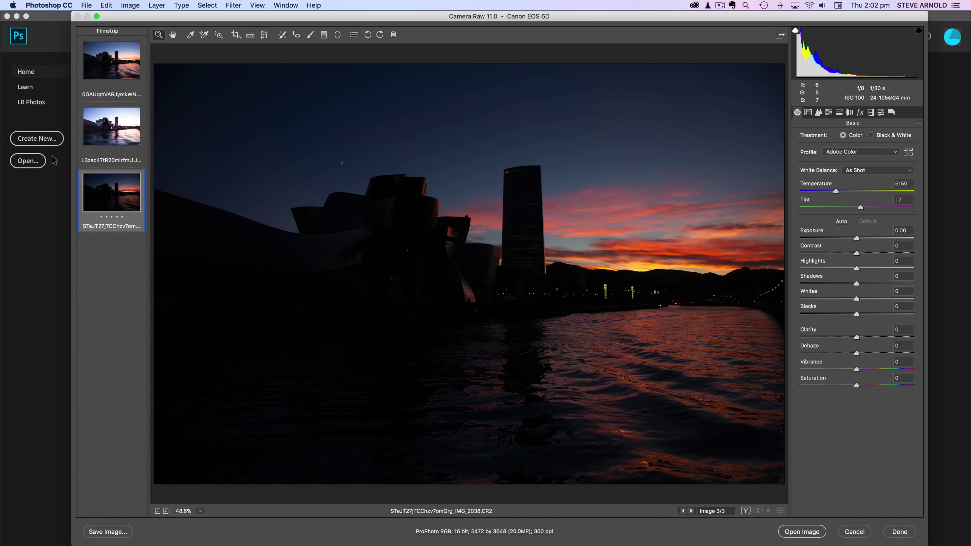
click(112, 127)
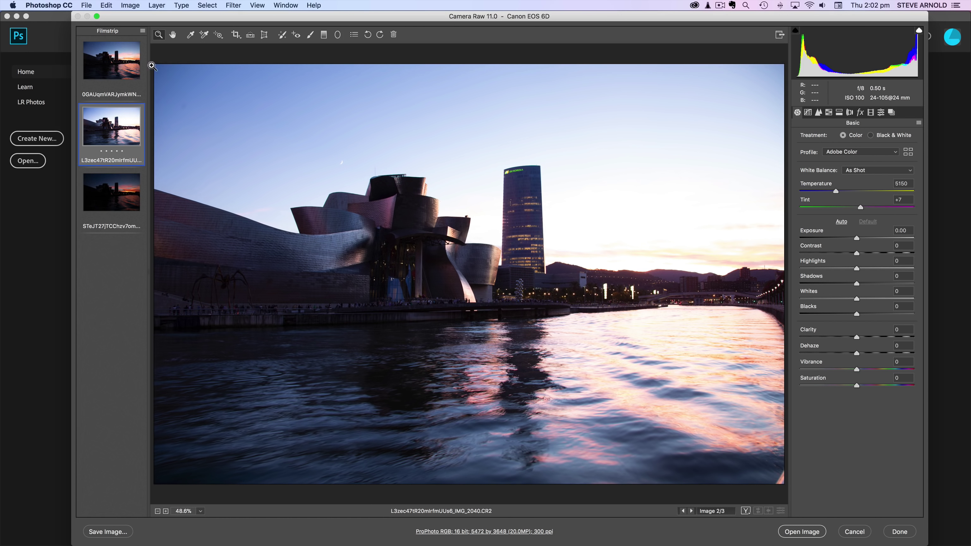
click(119, 71)
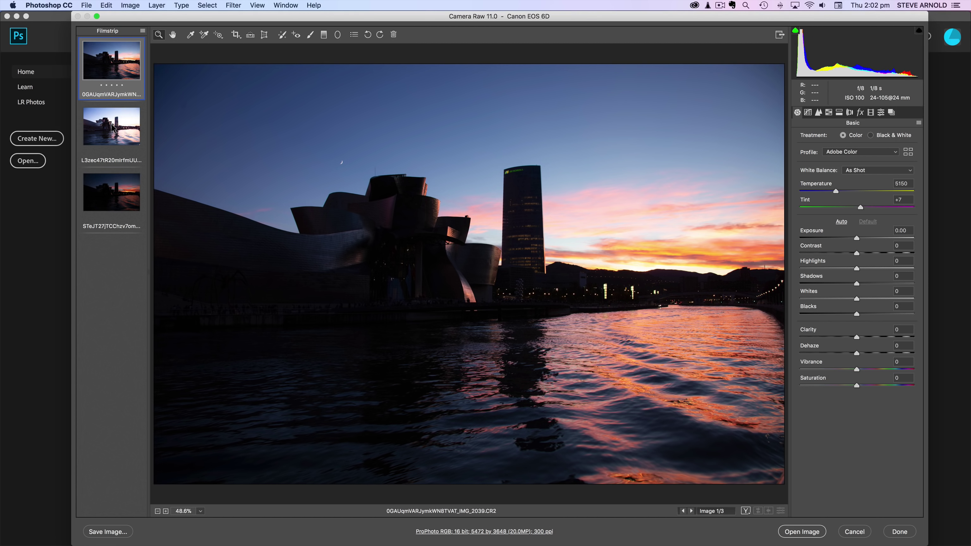
- Set the highlights to -63 and the whites to -68 on the brightest exposure, IMG_2040.CR2
click(120, 132)
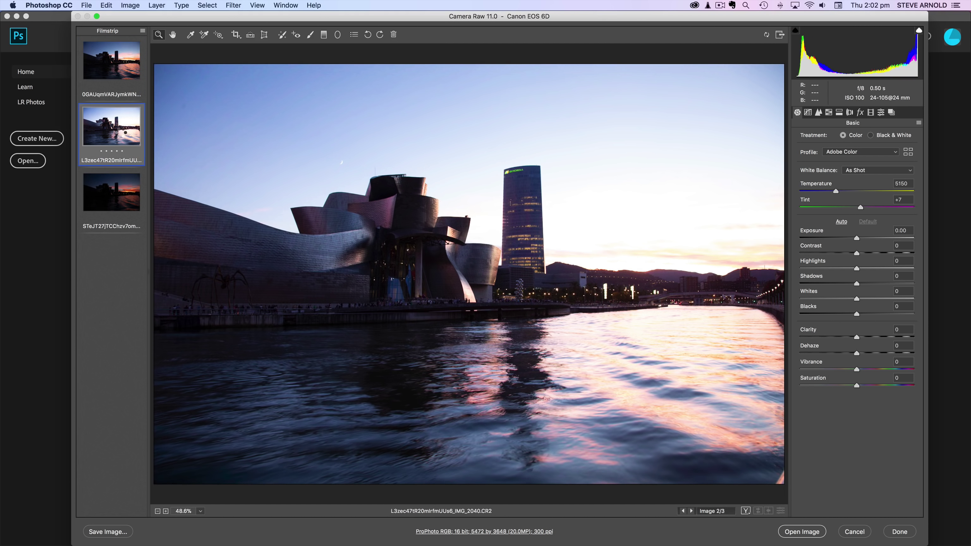
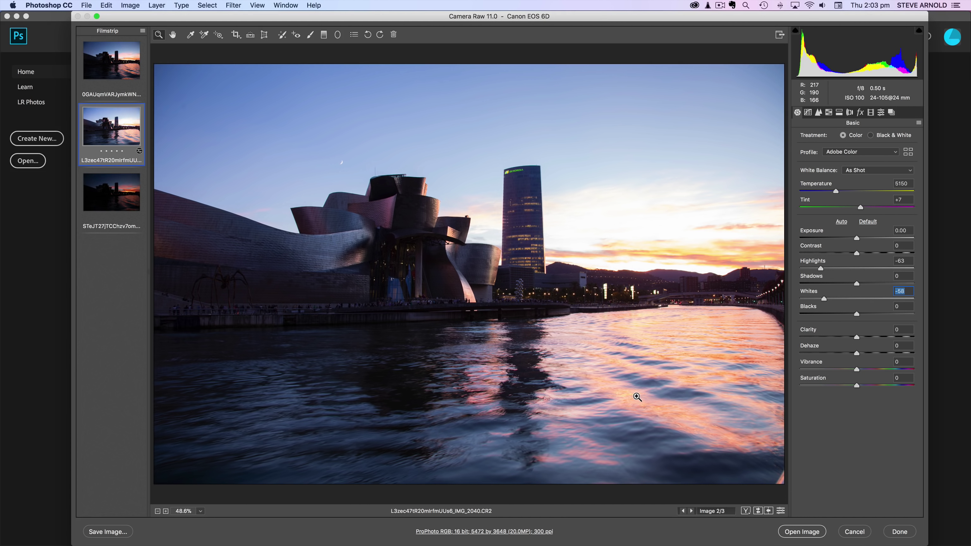
drag(825, 298, 808, 299)
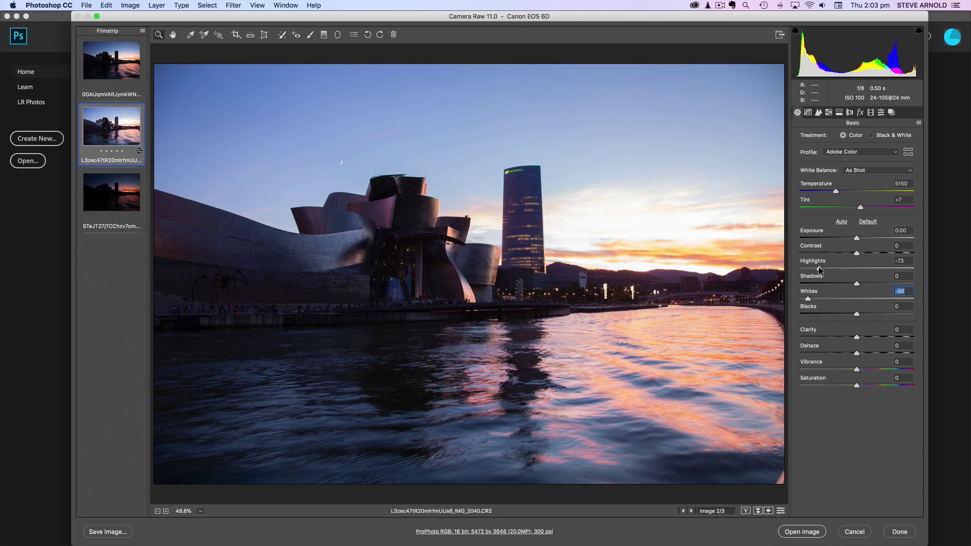
click(821, 268)
drag(809, 299, 819, 301)
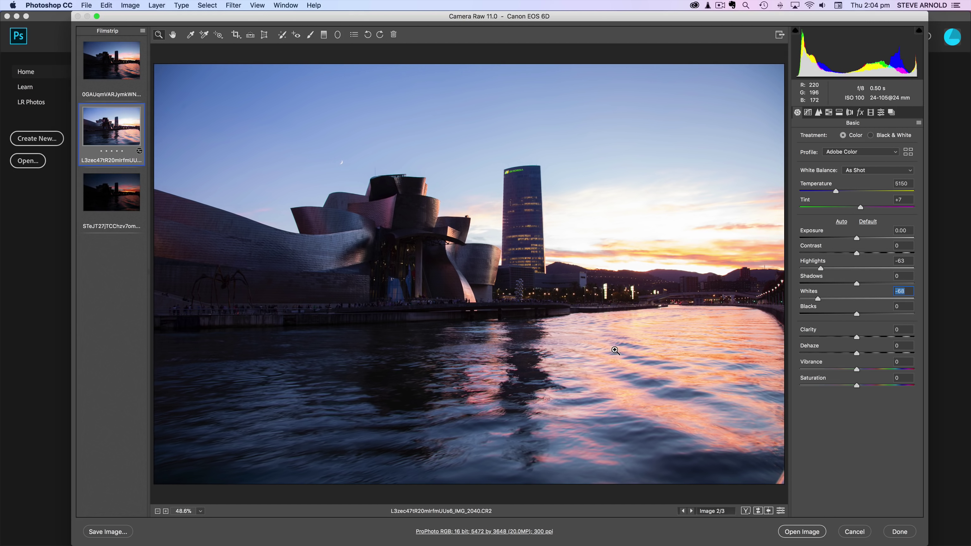
- Open all three raw exposures as Photoshop documents and collapse the document properties
click(104, 49)
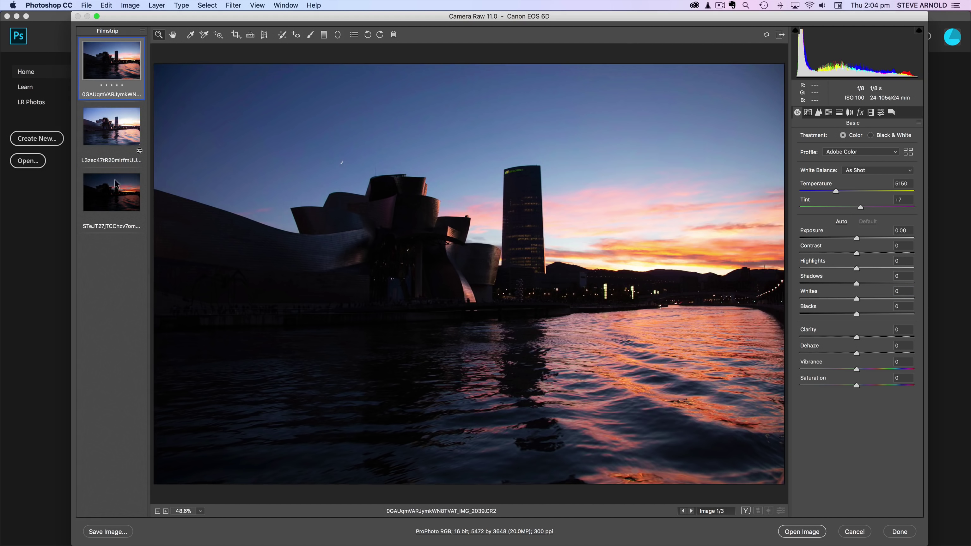
shift+click(117, 186)
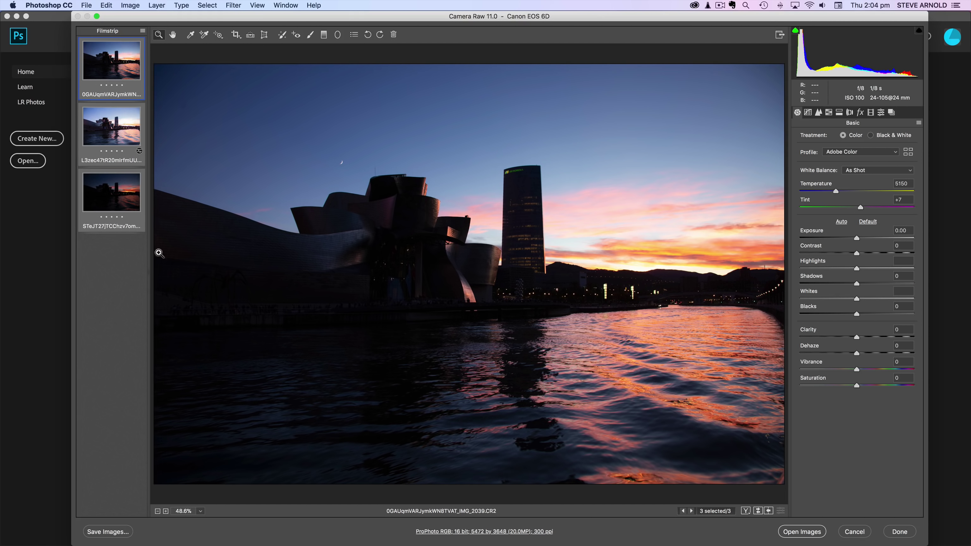
click(804, 533)
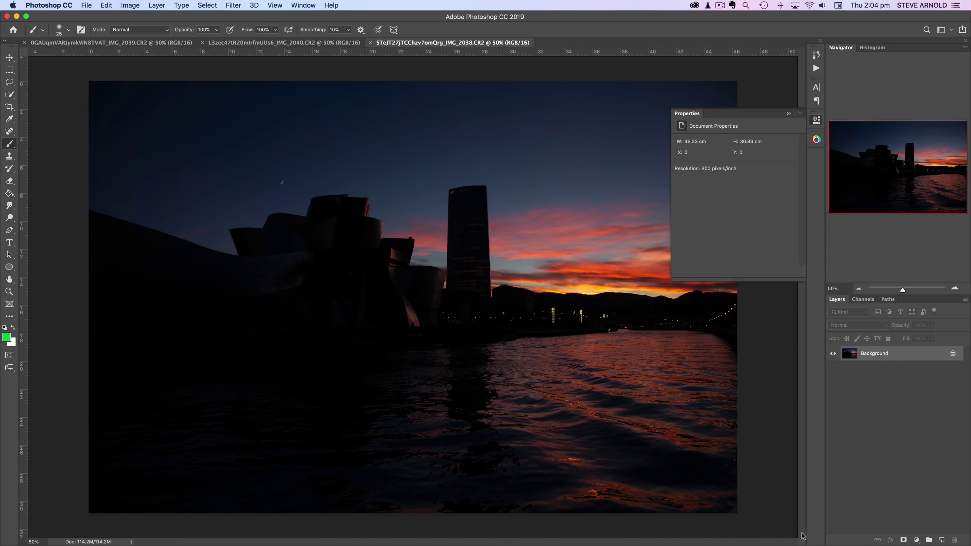
click(816, 121)
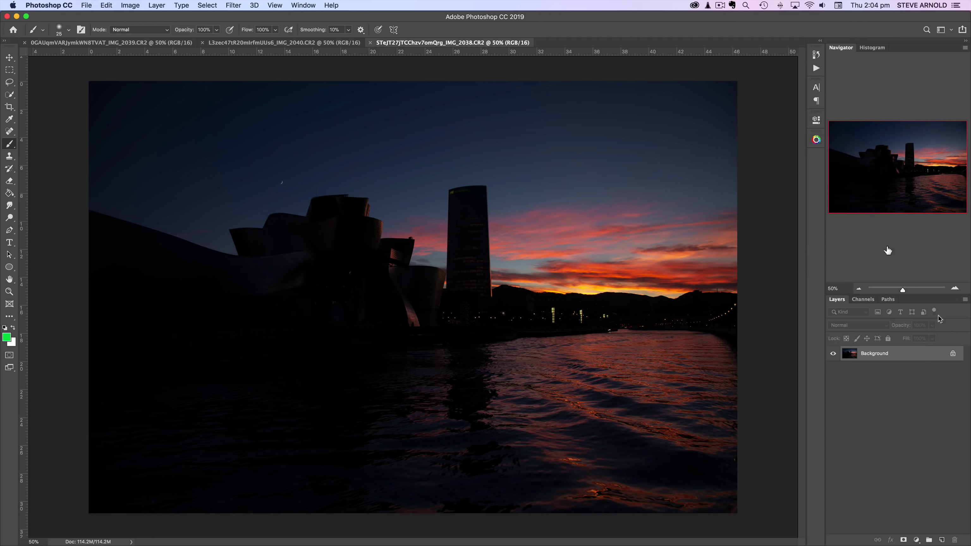
- Copy the entire IMG_2040 image into the IMG_2039 document as a new layer, and close IMG_2040 without saving
click(118, 43)
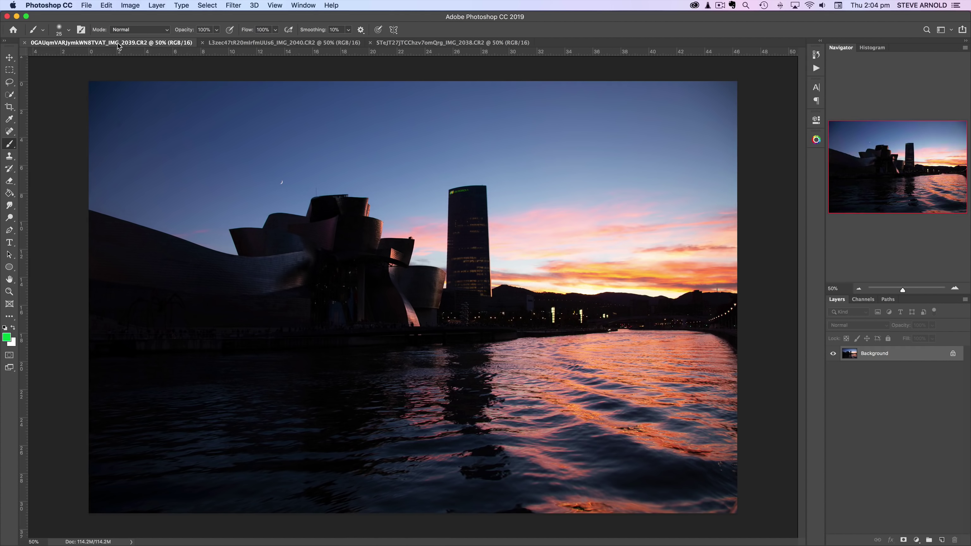
click(242, 43)
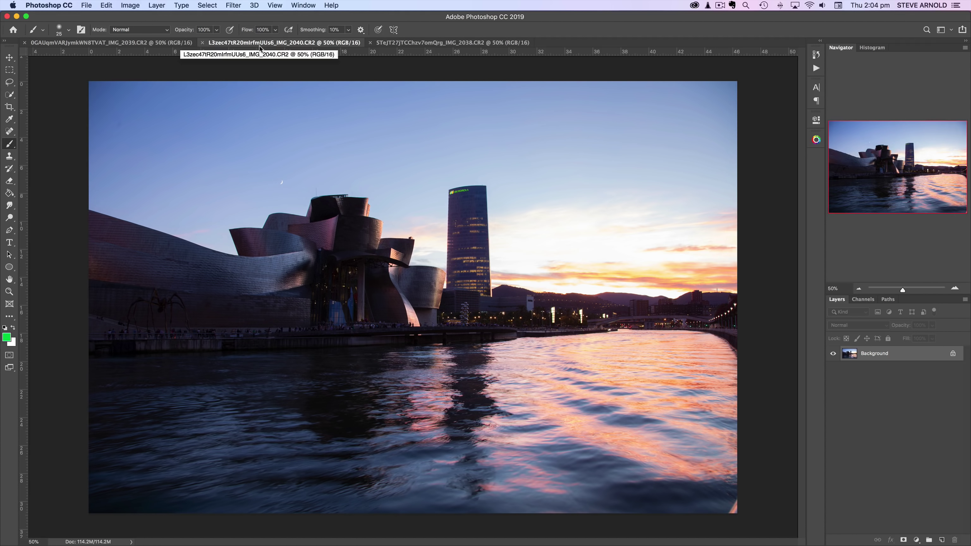
key(super+a)
click(130, 43)
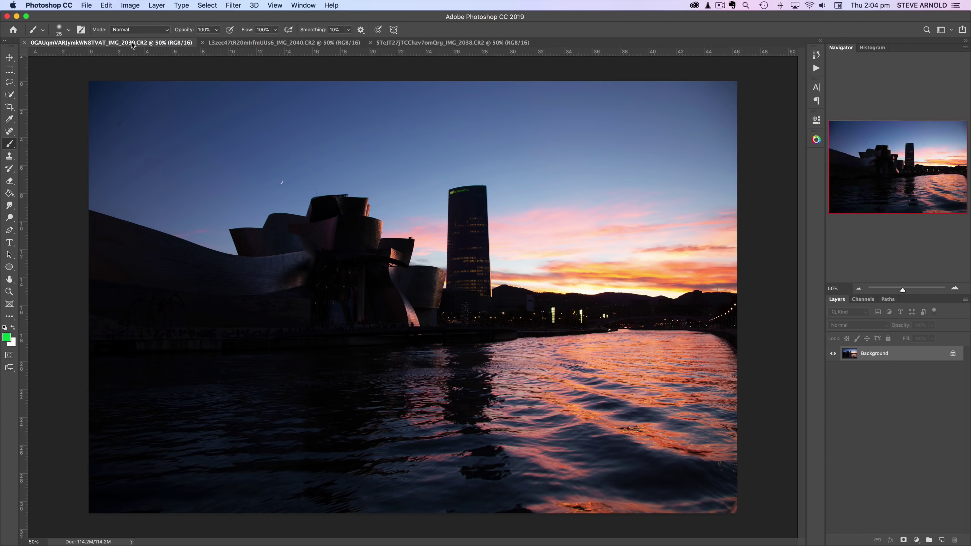
key(super+v)
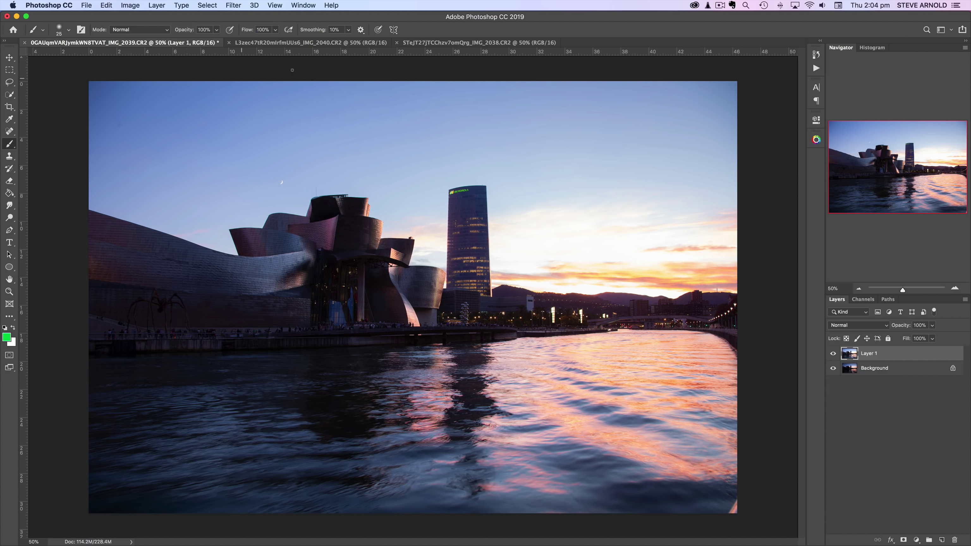
click(253, 43)
click(228, 42)
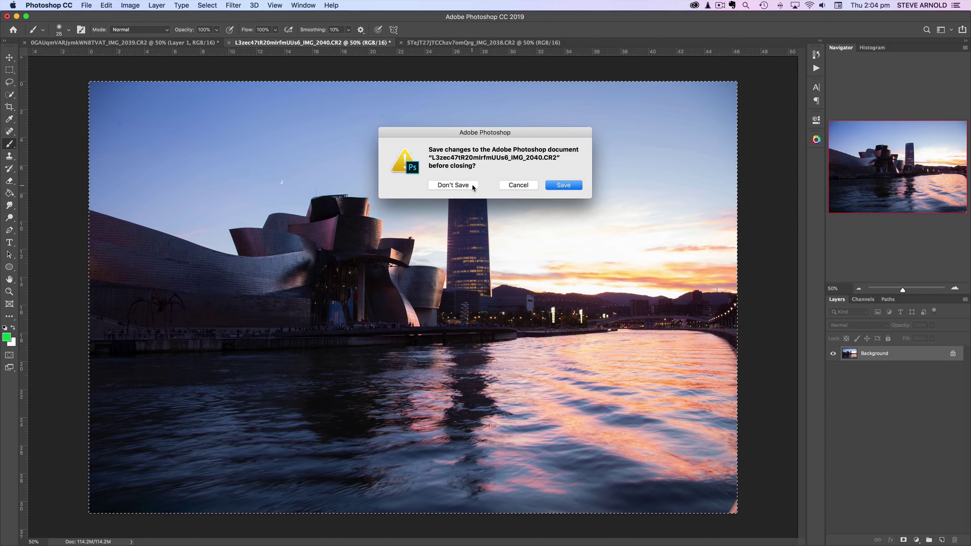
click(457, 186)
- Copy the entire IMG_2038 image into the IMG_2039 document as another layer, and close IMG_2038 without saving
click(285, 45)
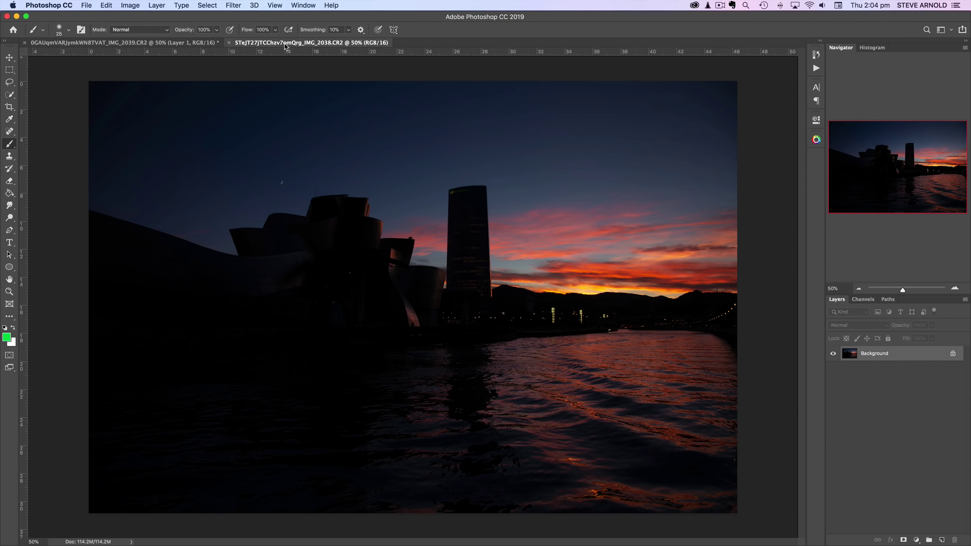
key(super+a)
click(166, 43)
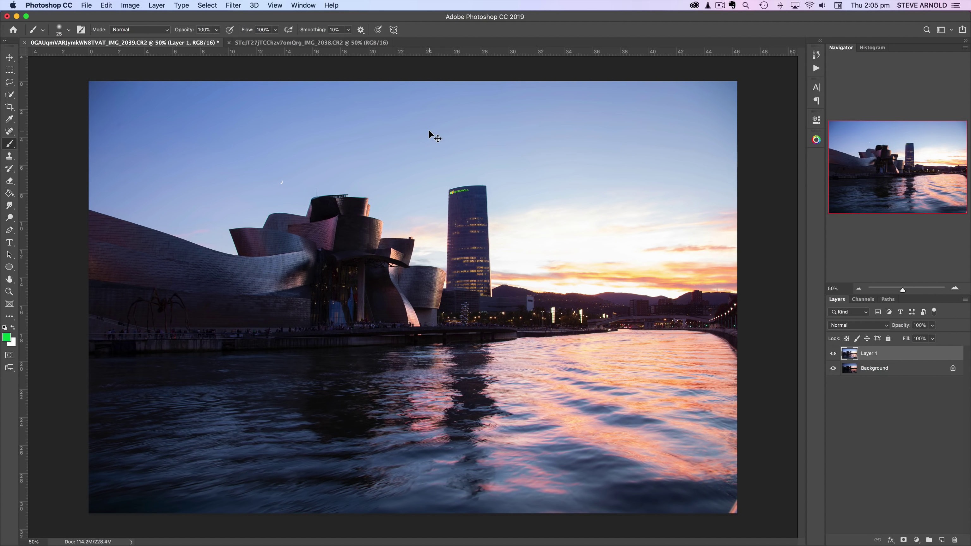
key(super+v)
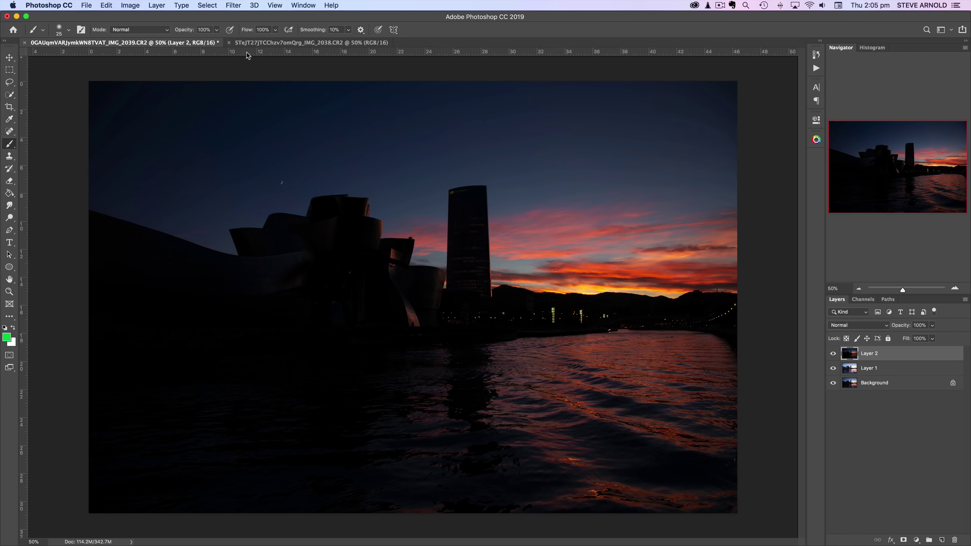
click(228, 42)
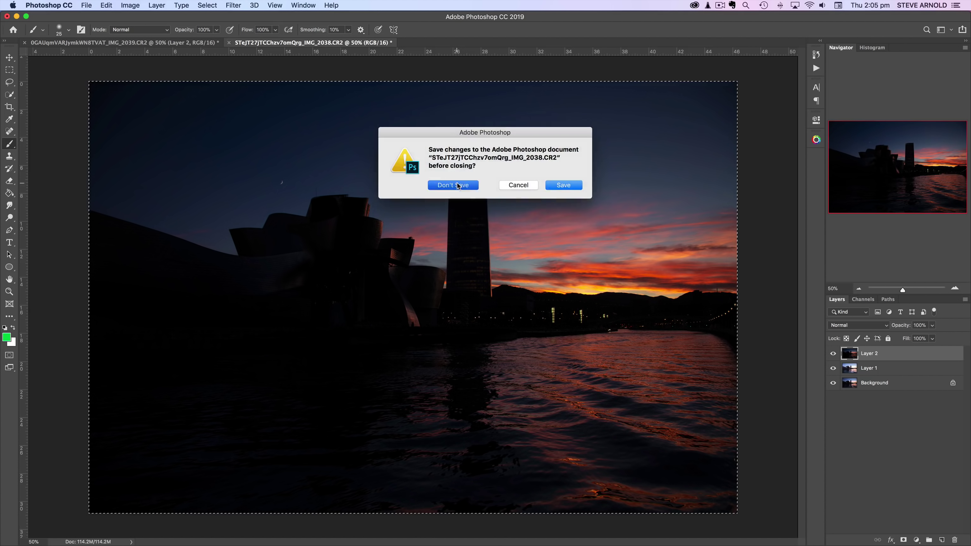
click(458, 186)
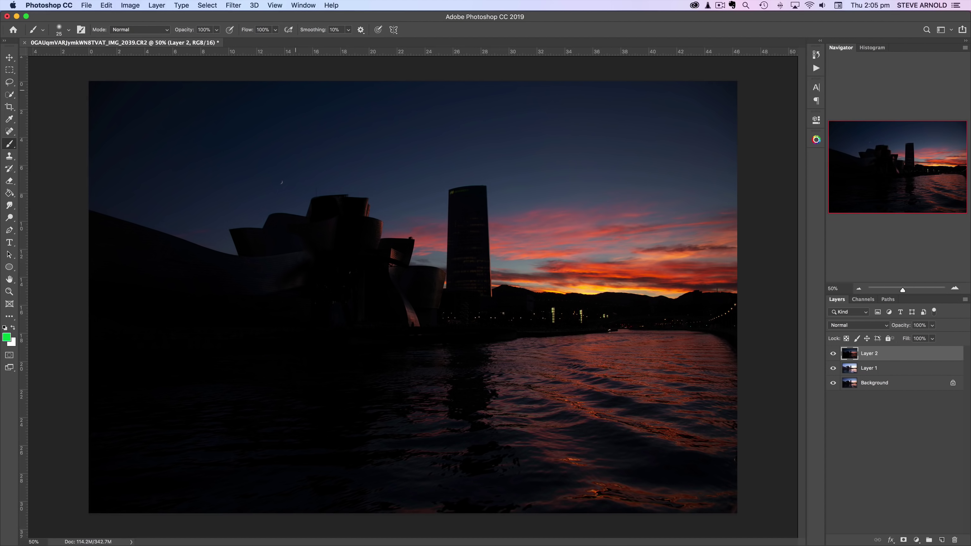
- Compare the stacked exposures by toggling the visibility of Layer 2 and Layer 1
click(834, 354)
click(834, 353)
click(834, 354)
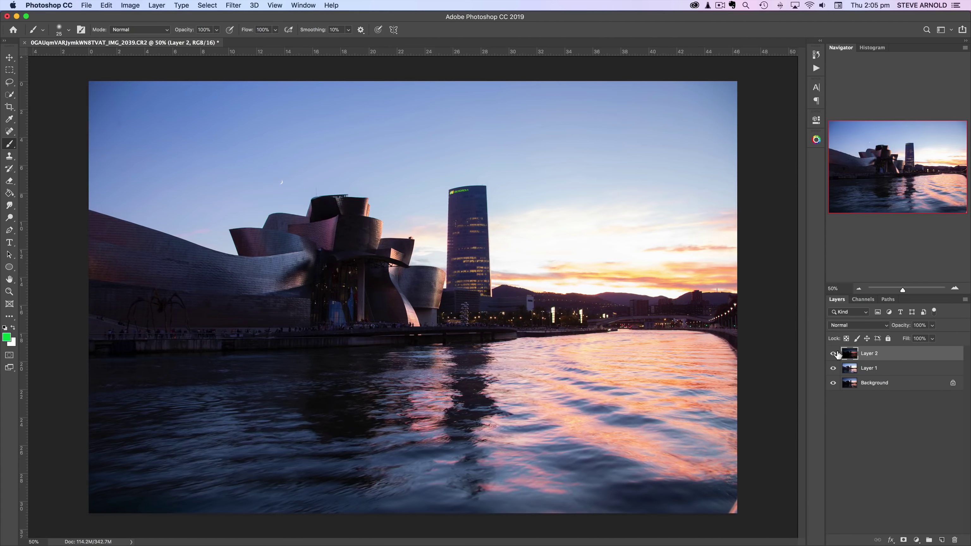
click(835, 354)
click(833, 353)
click(834, 368)
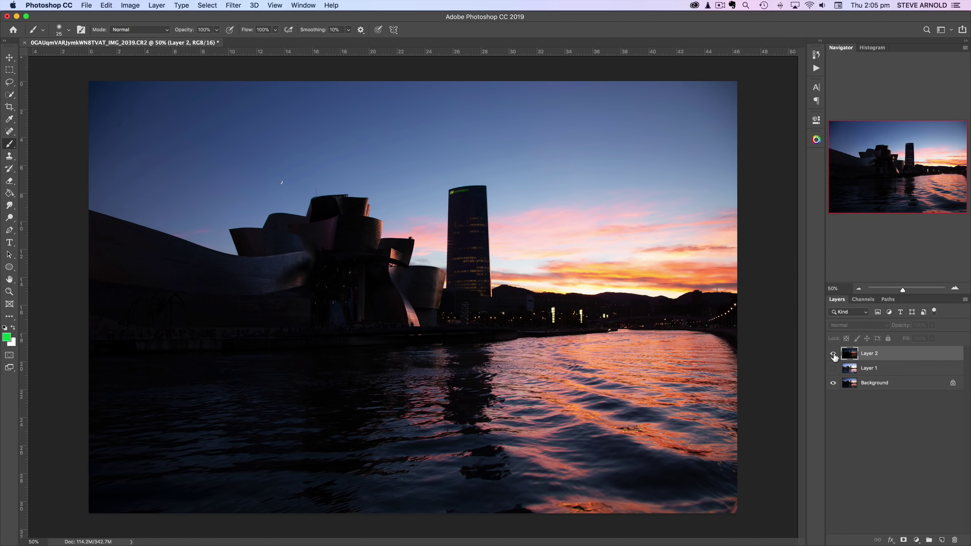
click(833, 368)
- Hide Layer 2, Layer 1 and the Background, and make the Background the active layer
click(833, 354)
click(833, 368)
click(854, 375)
click(833, 383)
click(855, 385)
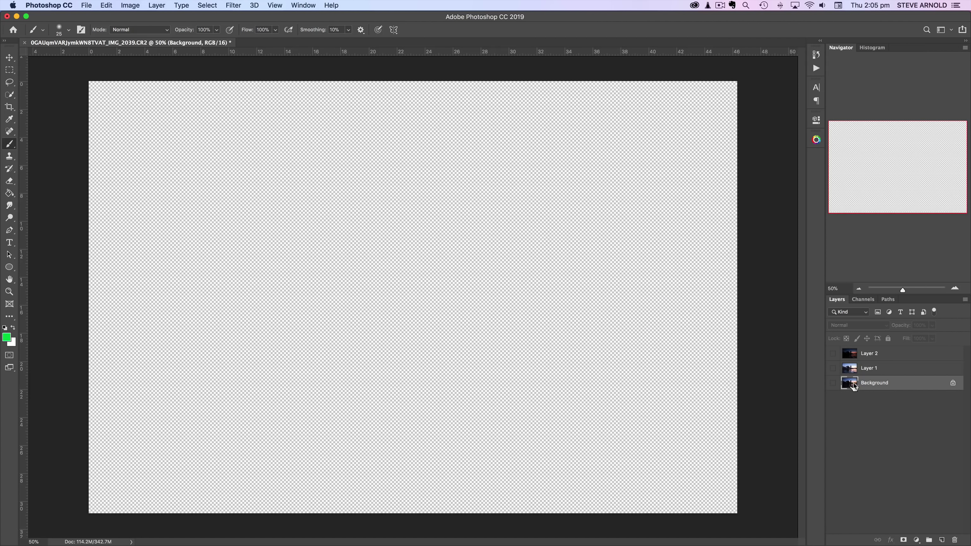
- Convert the locked Background into a regular layer and place it between Layer 2 and Layer 1
double_click(855, 386)
key(Return)
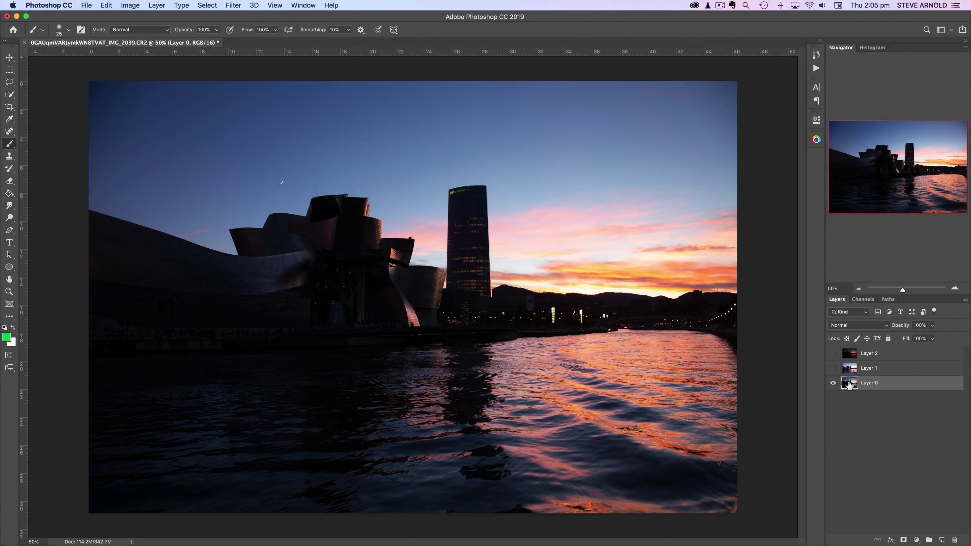
drag(850, 384, 855, 374)
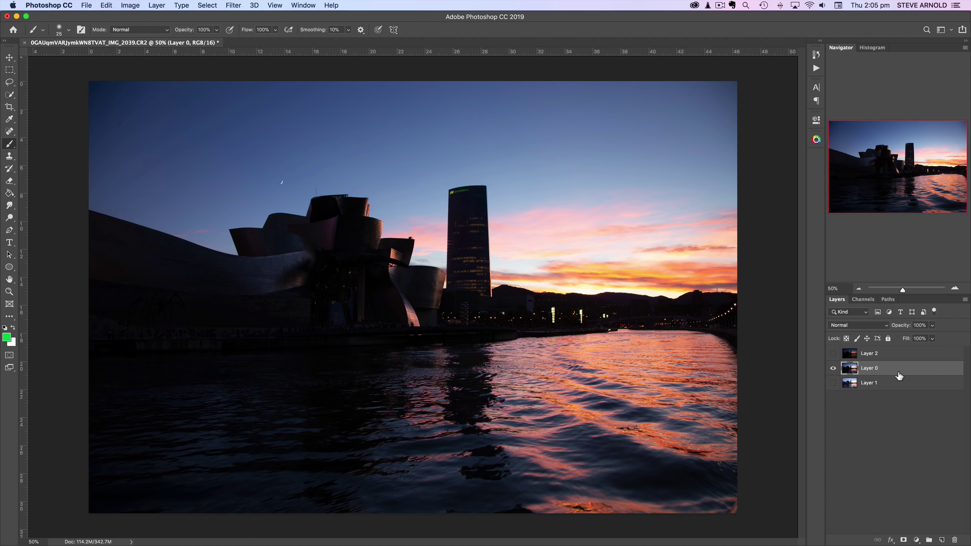
- Make the brighter Layer 1 visible beneath Layer 0, with Layer 0 shown and active
click(833, 369)
click(834, 383)
click(856, 381)
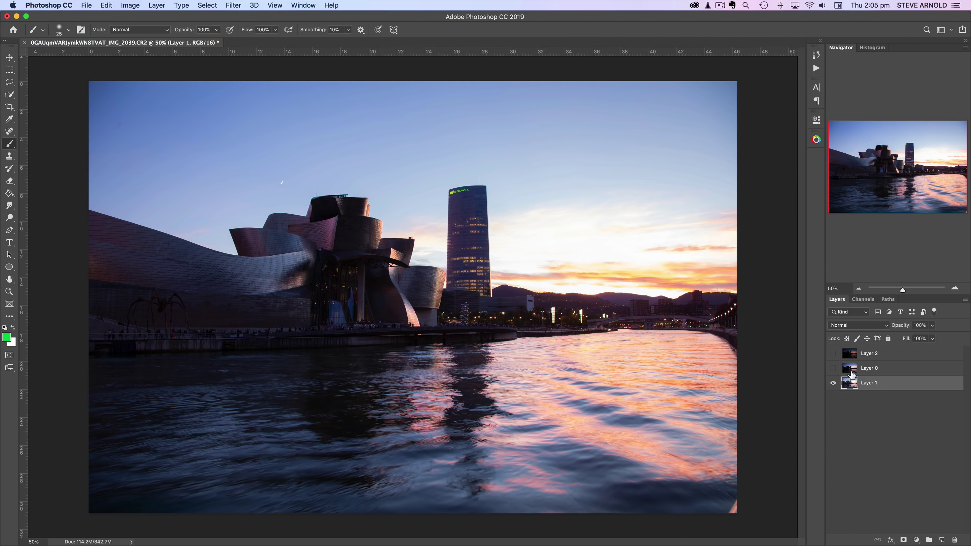
click(852, 373)
click(833, 368)
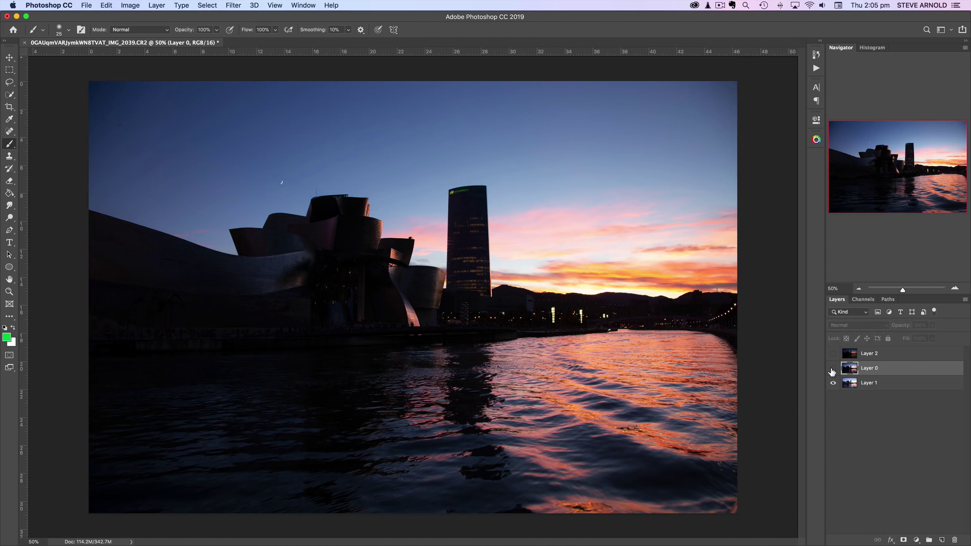
- Compare the darker and brighter exposures by toggling Layer 0's visibility, leaving it shown
click(833, 369)
click(833, 369)
click(833, 369)
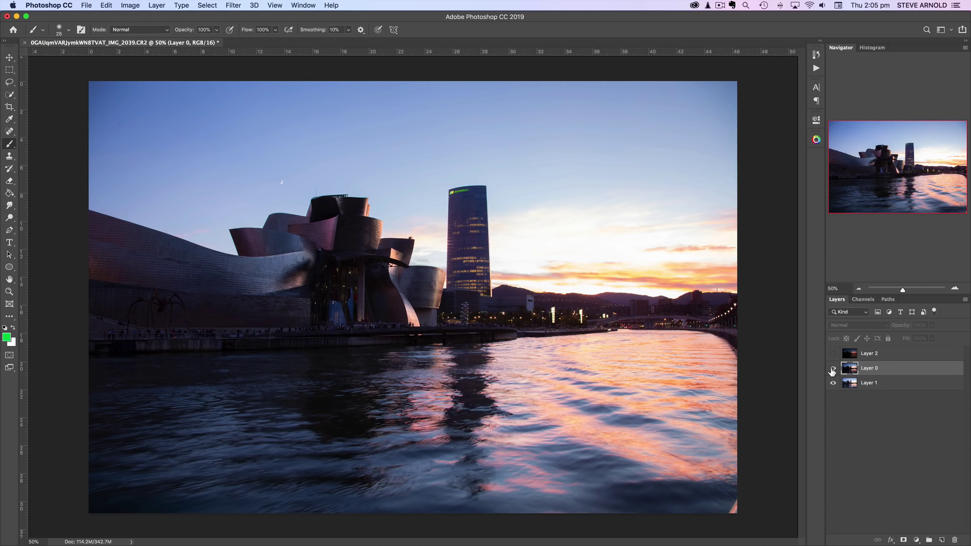
click(833, 369)
click(834, 369)
click(836, 370)
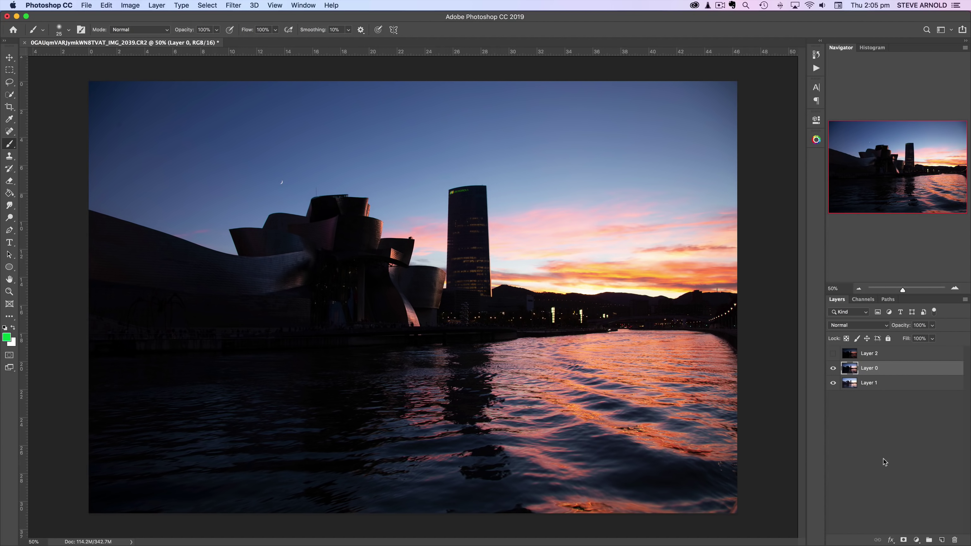
- Add a black layer mask to Layer 0 and make the layer's image active instead of the mask
alt+click(904, 540)
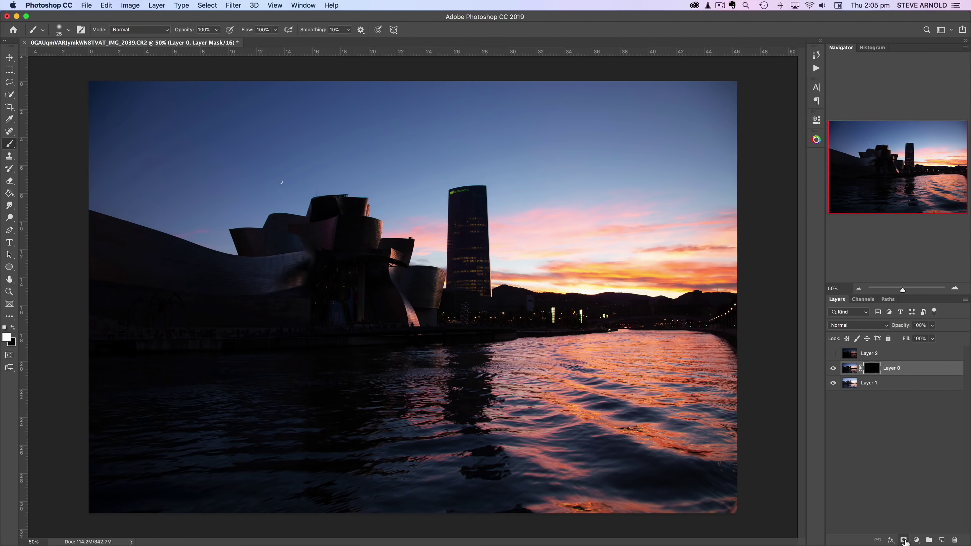
click(849, 373)
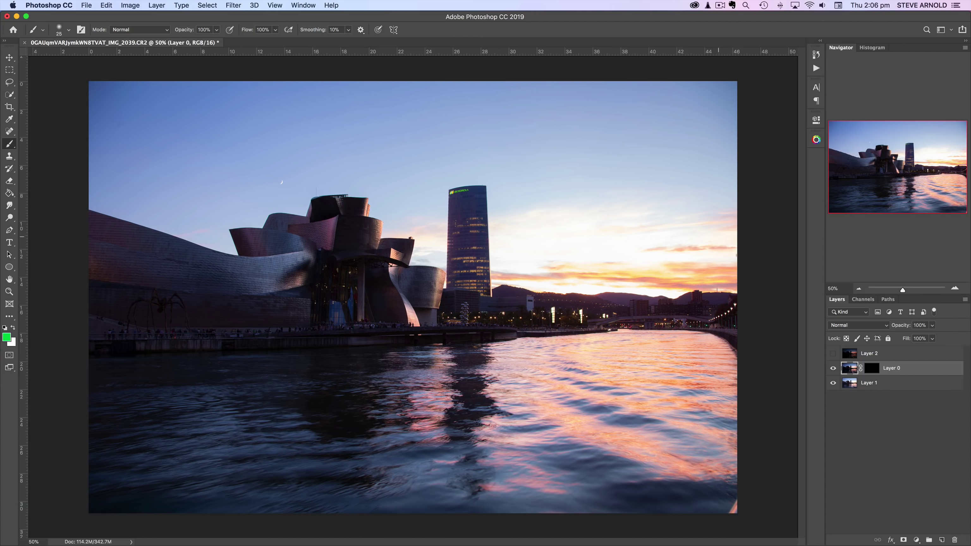
- Turn on the luminosity selection preview in the PPM Panel, try highlights level 1, and settle on highlights level 2
click(816, 140)
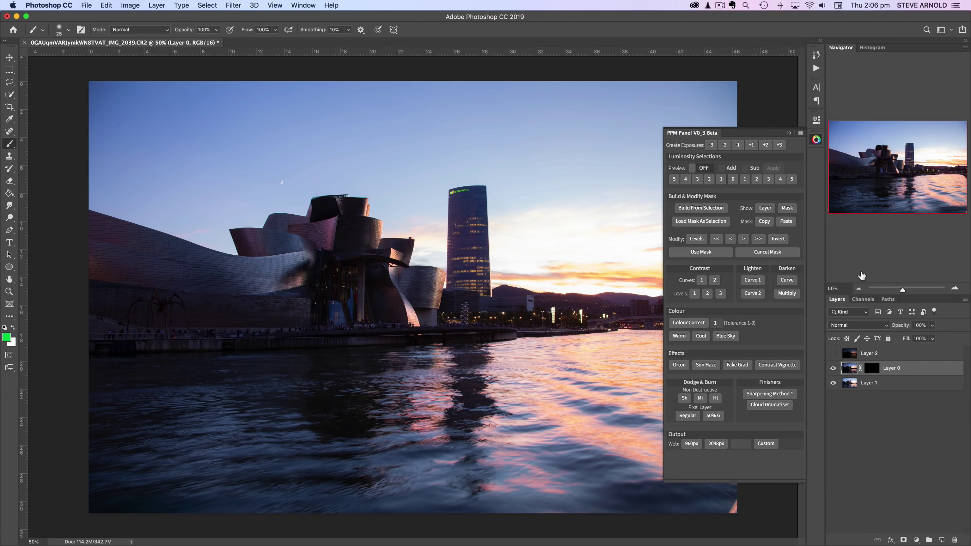
click(859, 288)
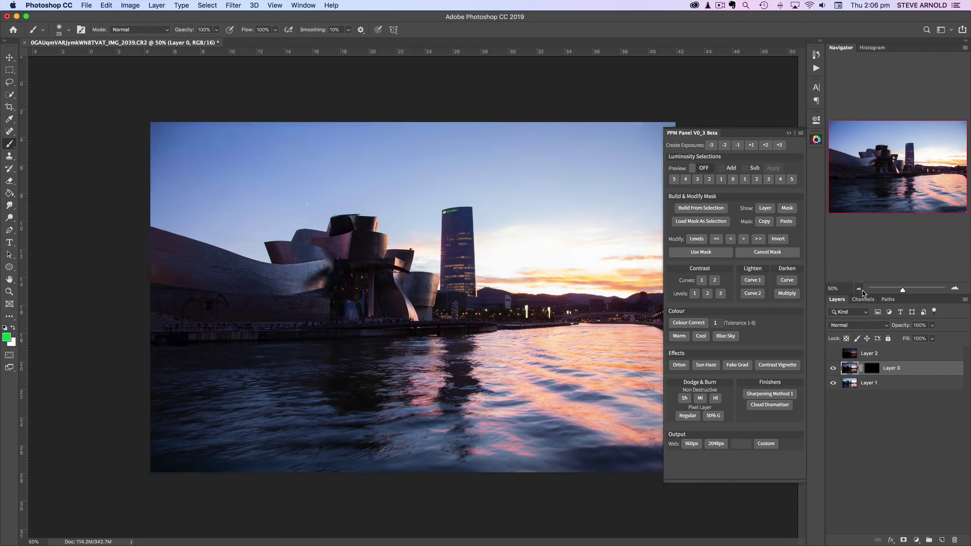
click(956, 287)
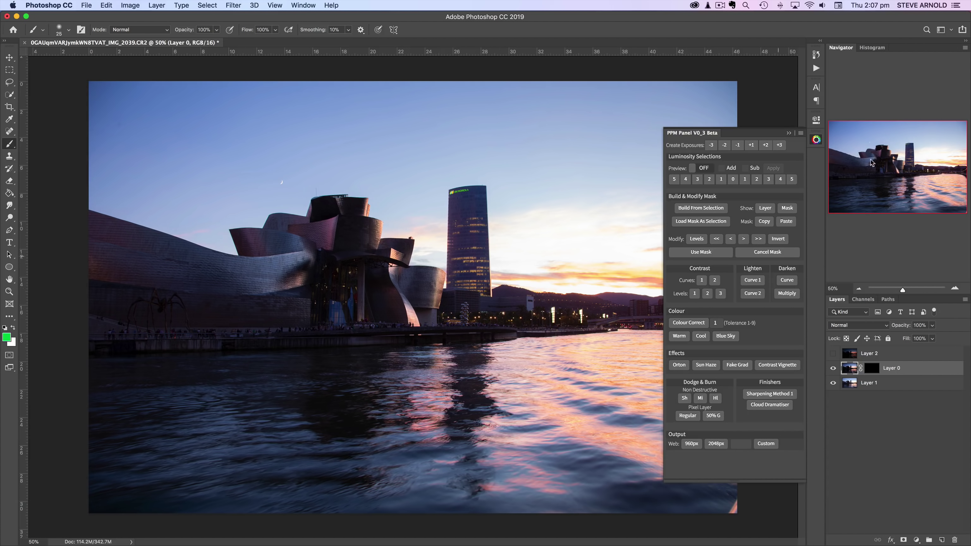
click(697, 168)
click(745, 180)
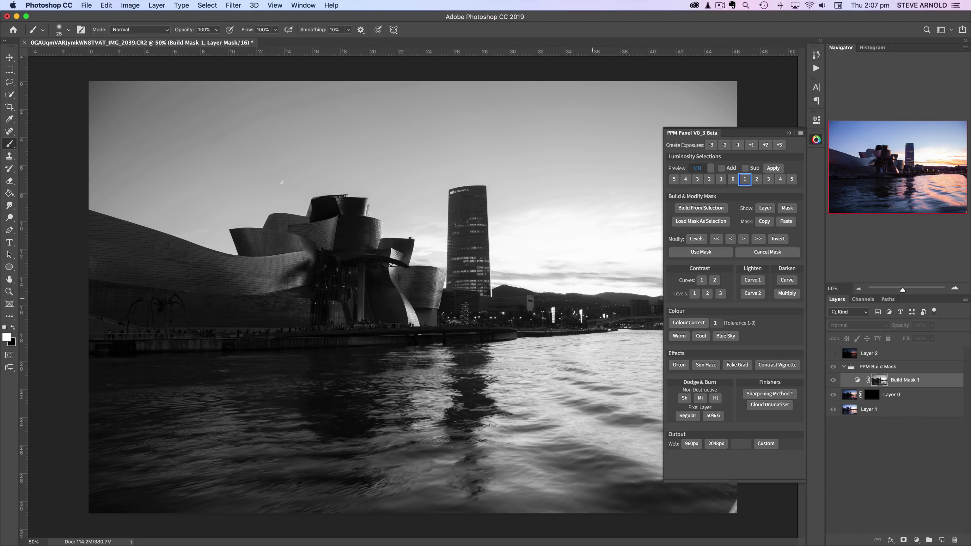
click(756, 179)
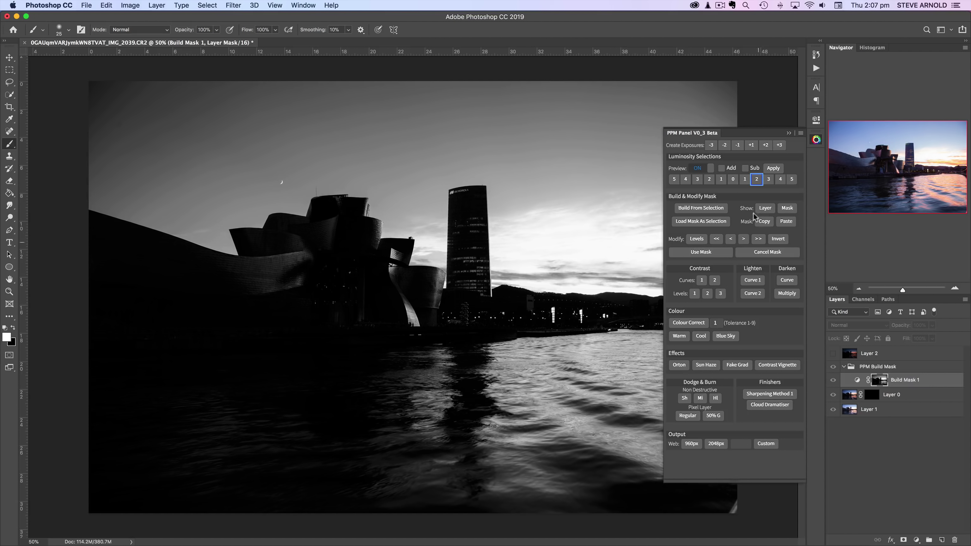
- Raise the contrast of the previewed luminosity mask with Levels, setting the white input level to 198
click(697, 240)
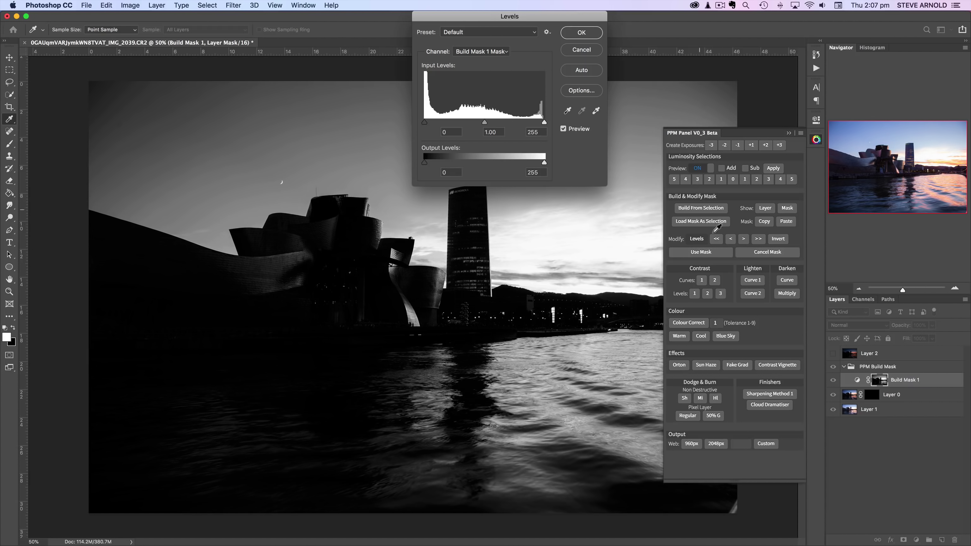
drag(590, 16, 327, 313)
drag(283, 423, 255, 425)
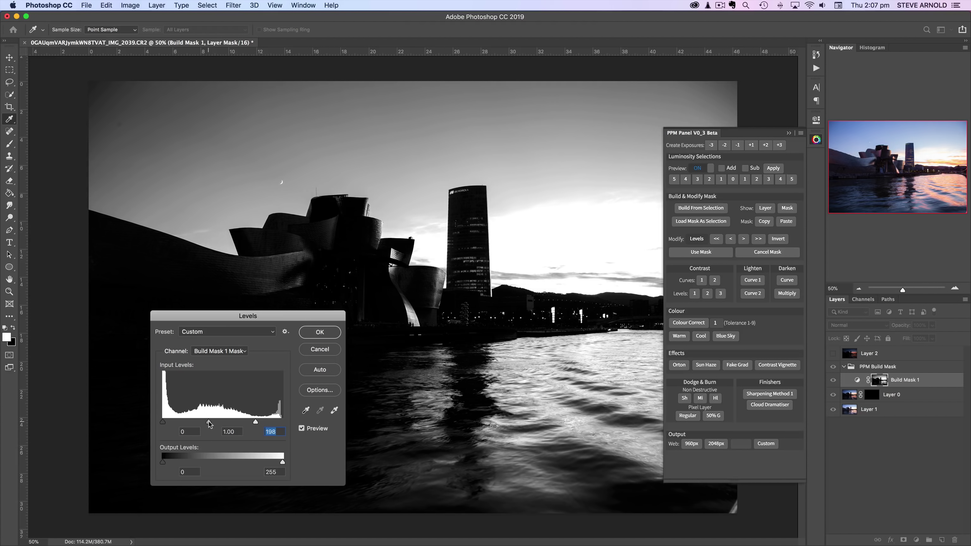
drag(208, 423, 210, 424)
click(320, 332)
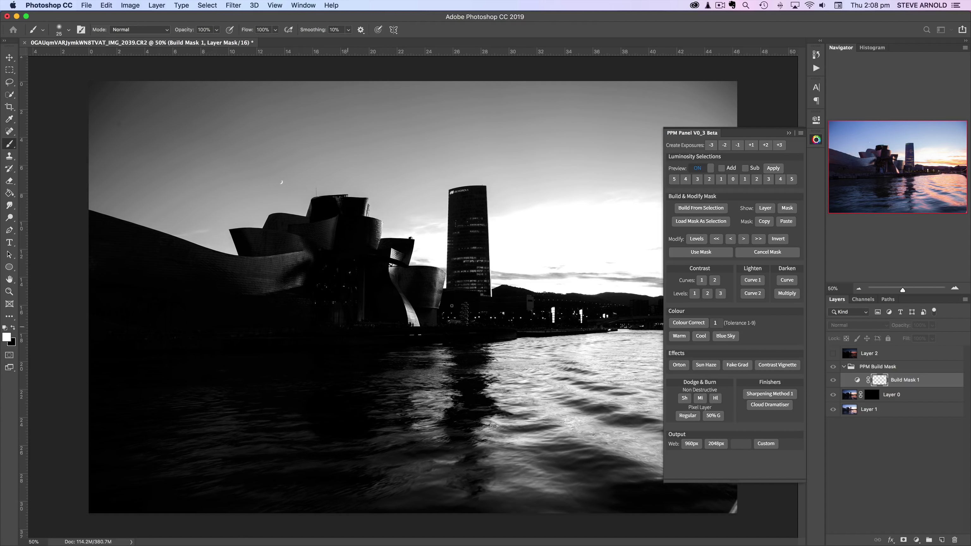
- Use the luminosity mask as a selection for Layer 0's mask and hide the selection outline and the PPM Panel
click(705, 254)
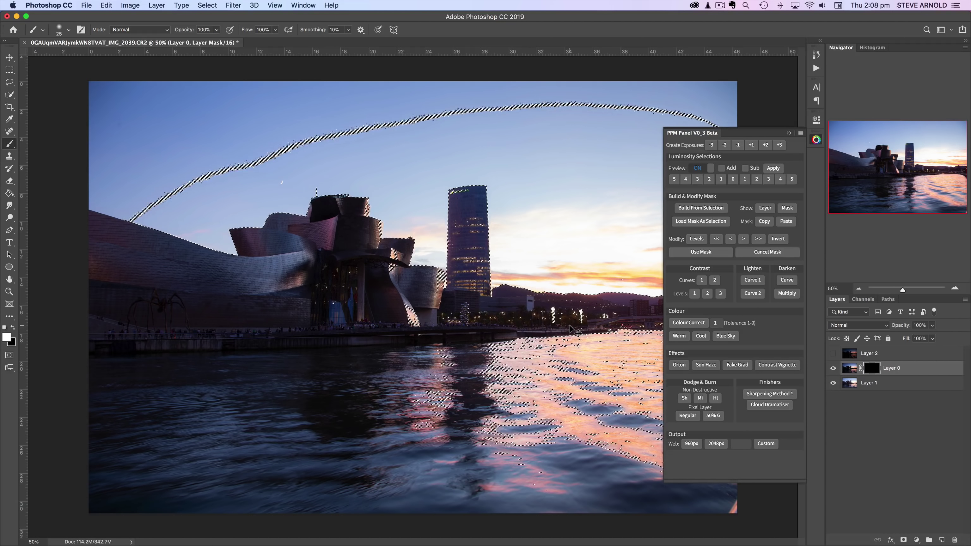
key(super+d)
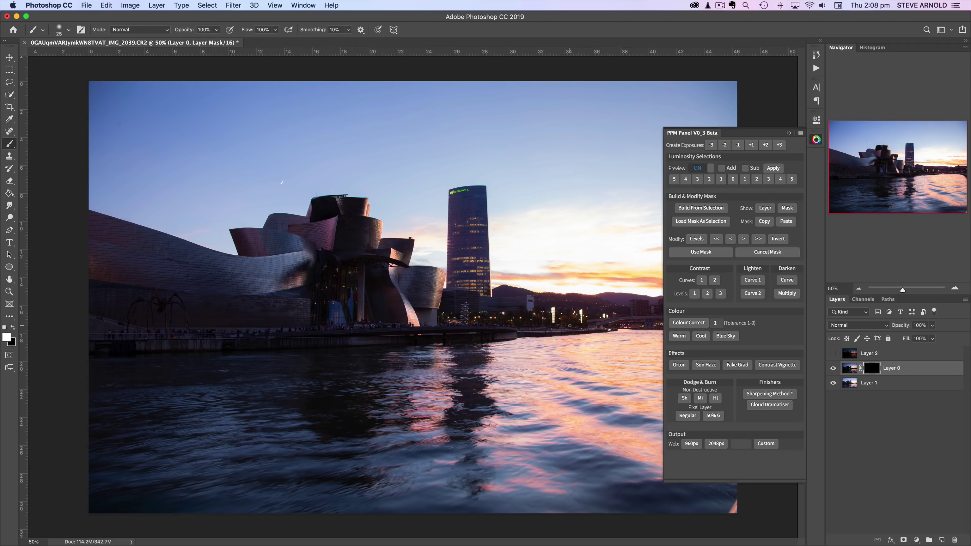
click(817, 141)
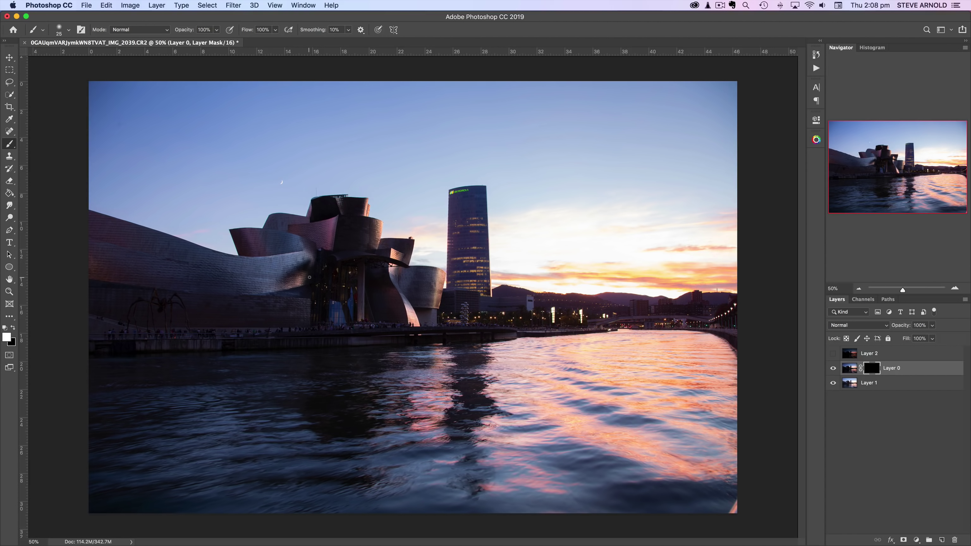
- Paint white over the bright sunset sky on Layer 0's mask with a 1200 px brush at 30% opacity
key(bracketright)
key(bracketright)
key(bracketright)
key(bracketright)
key(bracketright)
key(bracketright)
key(bracketright)
key(bracketright)
key(bracketright)
key(bracketright)
key(bracketright)
key(bracketright)
key(bracketright)
key(bracketright)
key(bracketright)
key(bracketright)
key(bracketright)
key(bracketright)
key(bracketright)
key(bracketright)
key(bracketright)
key(bracketright)
key(bracketright)
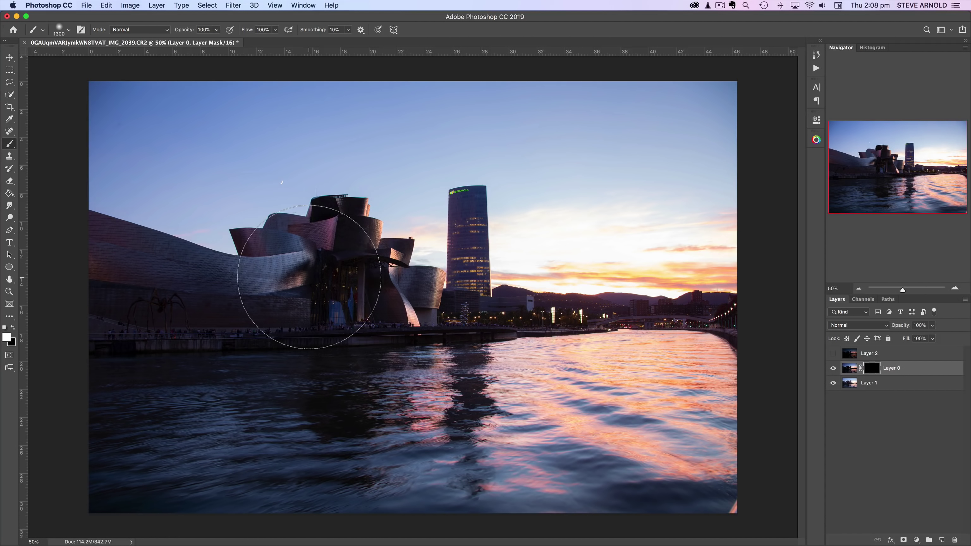
key(bracketleft)
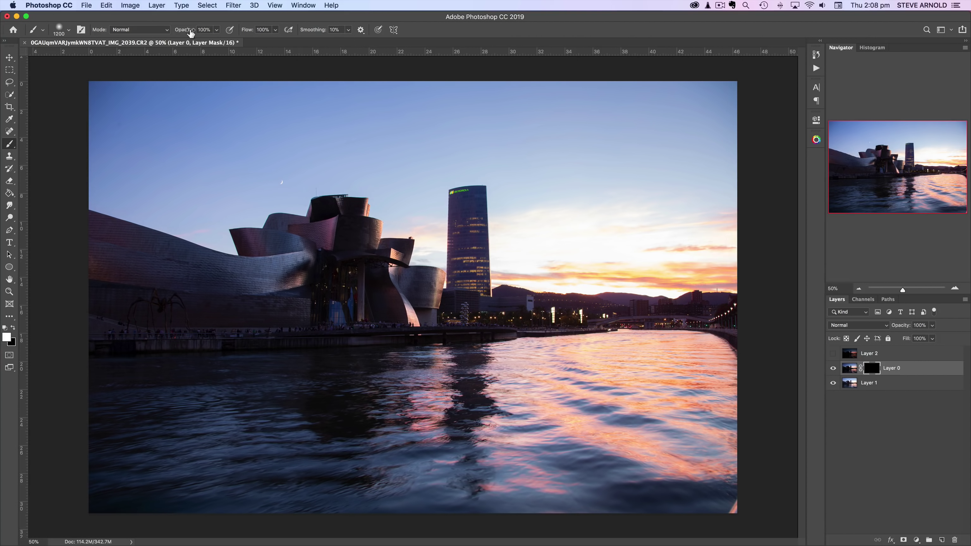
drag(190, 32, 159, 34)
mouse_move(597, 229)
mouse_down()
mouse_move(651, 233)
mouse_move(438, 231)
mouse_move(682, 243)
mouse_move(475, 237)
mouse_move(626, 217)
mouse_move(386, 213)
mouse_move(408, 202)
mouse_move(491, 232)
mouse_move(700, 237)
mouse_move(497, 245)
mouse_move(633, 237)
mouse_up()
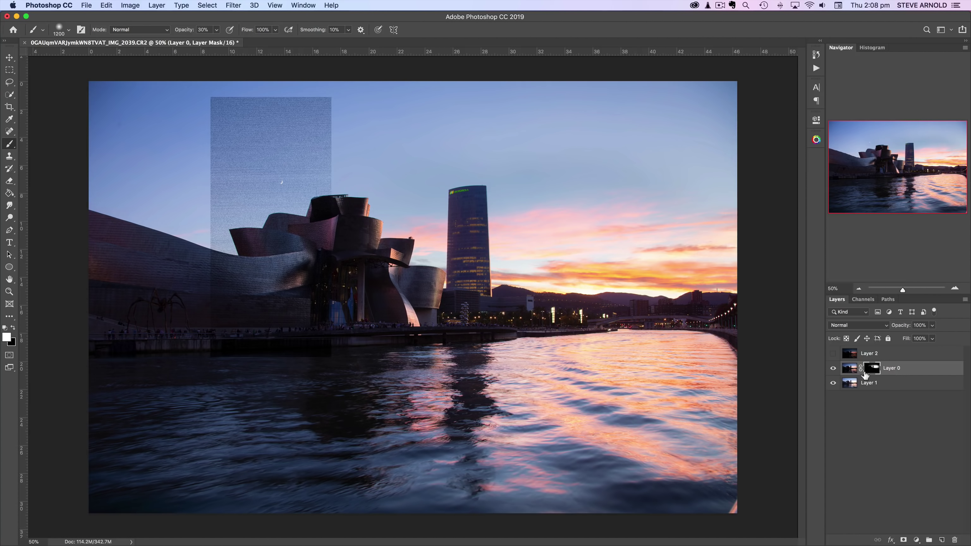
- Toggle Layer 0's visibility to examine the sky blend before and after the mask painting
click(834, 369)
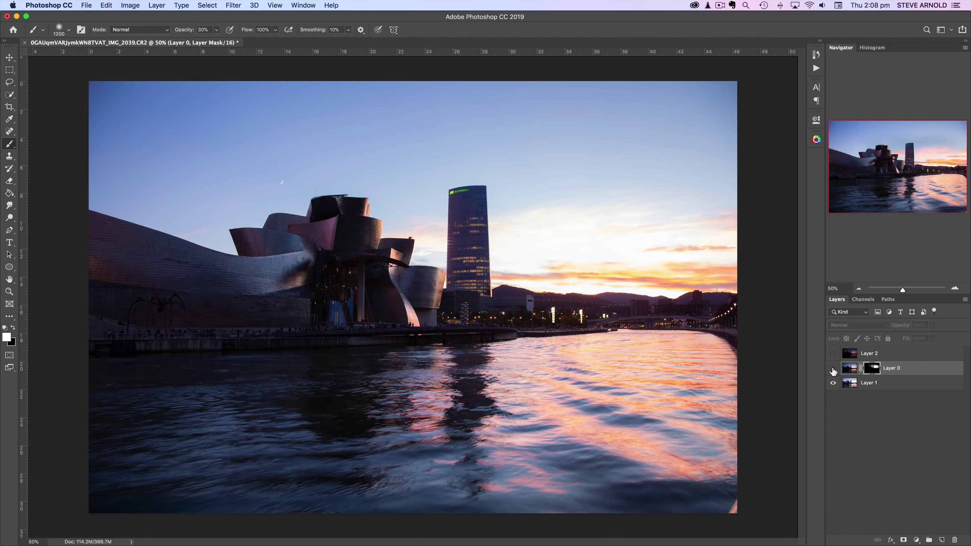
click(834, 369)
click(834, 369)
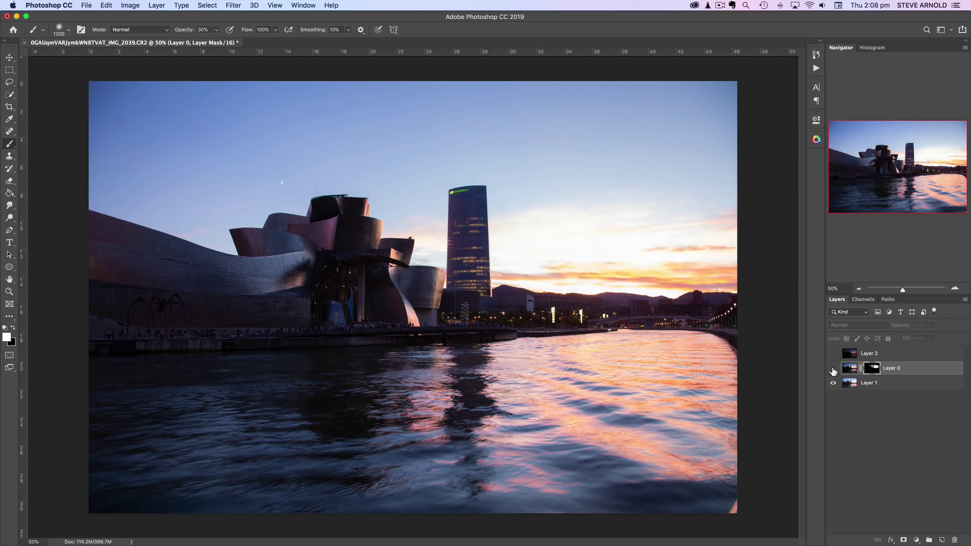
click(834, 369)
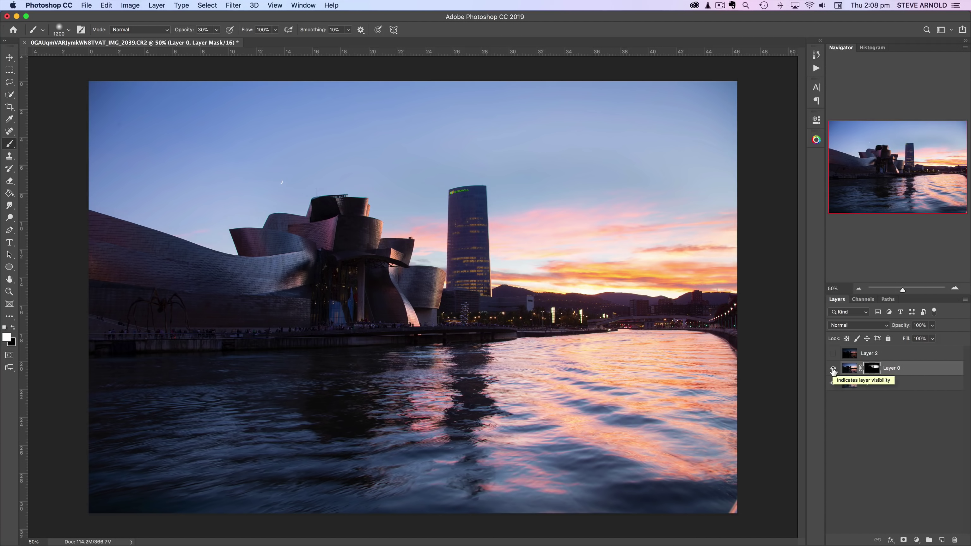
click(834, 369)
click(834, 369)
click(834, 369)
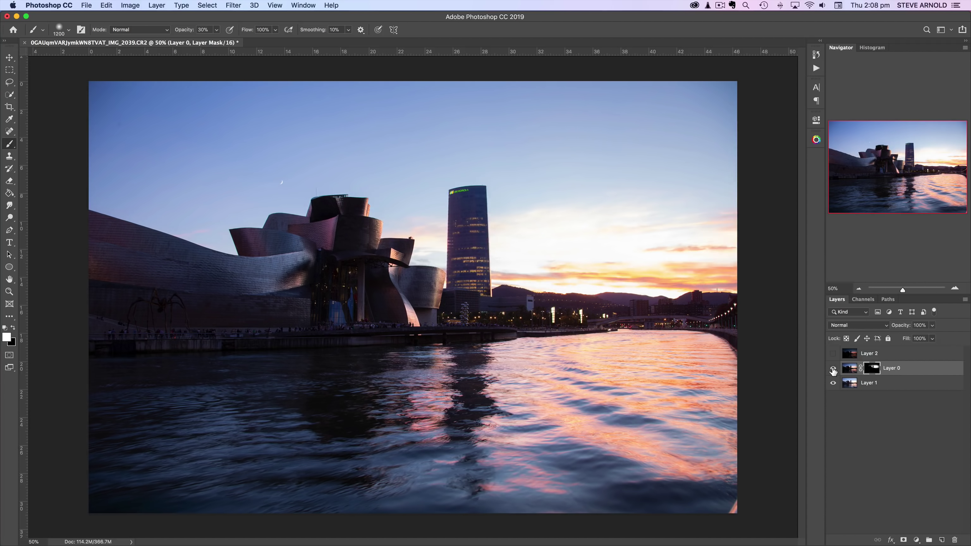
click(834, 369)
click(834, 369)
click(833, 369)
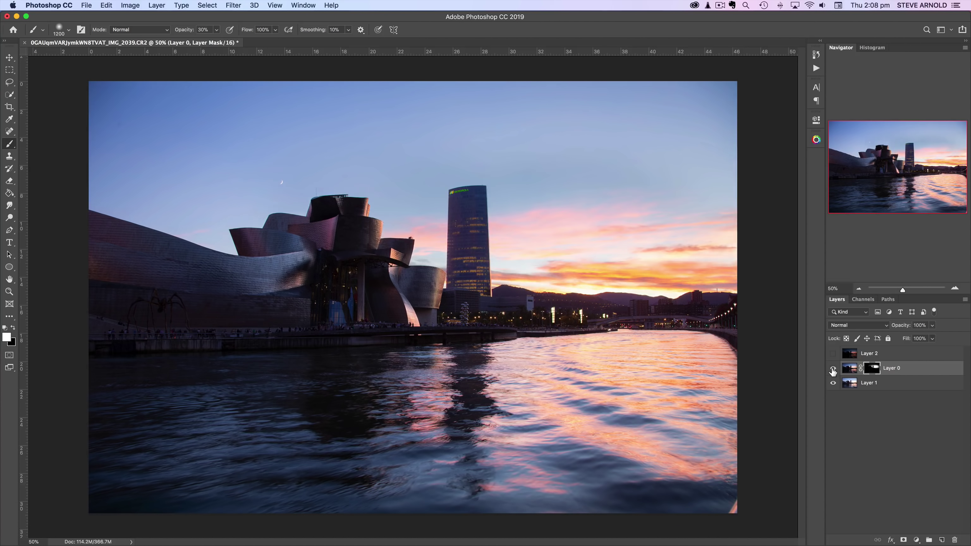
- Inspect Layer 0's mask on its own, return to the image, and recheck the blend with Layer 0 off and on
click(818, 140)
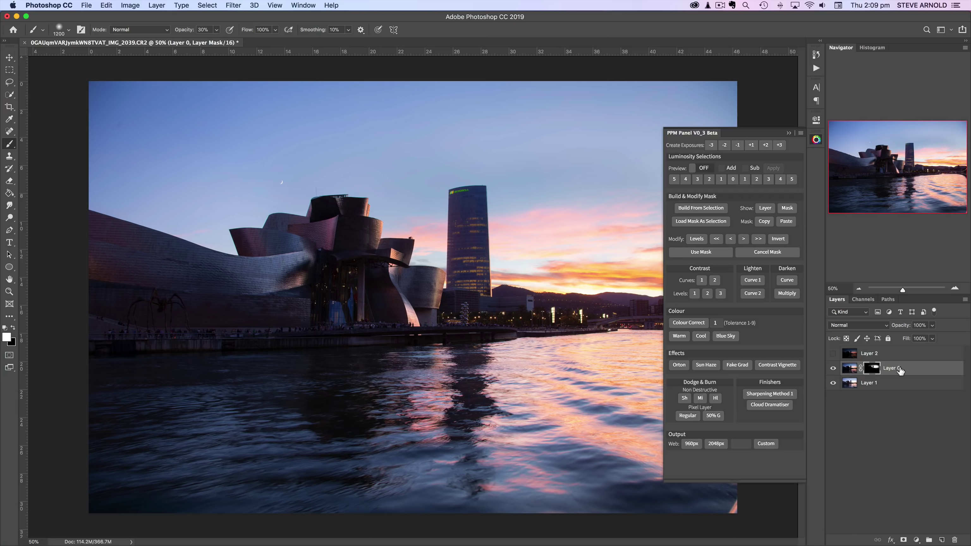
click(786, 208)
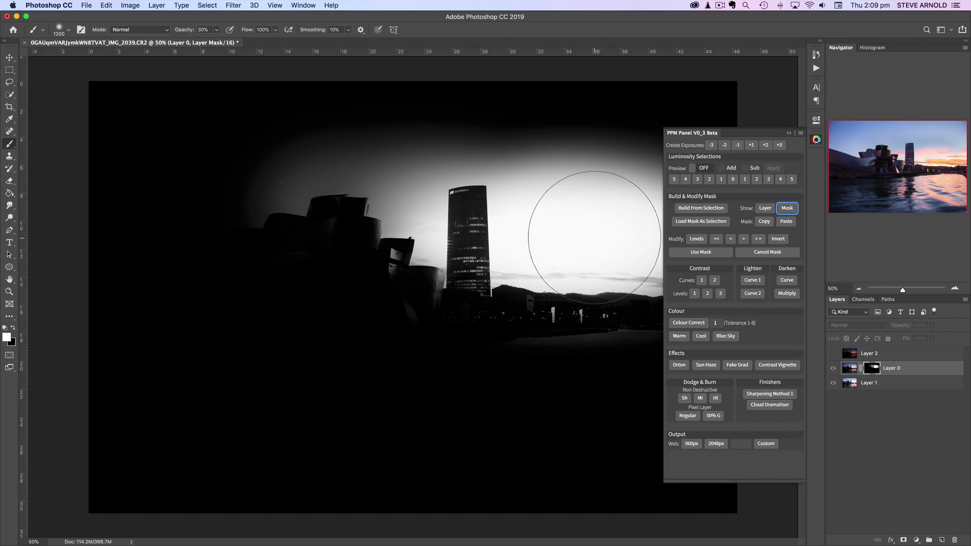
click(851, 373)
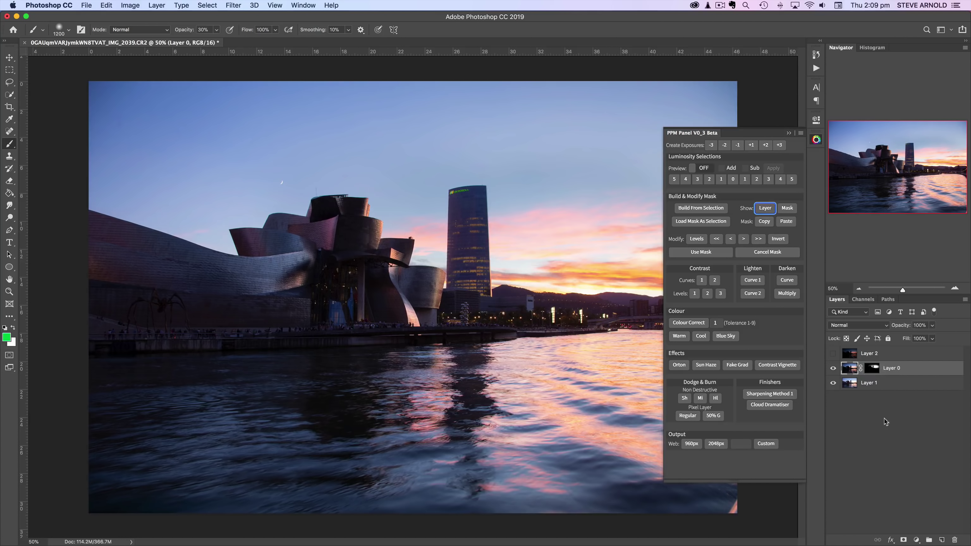
click(833, 369)
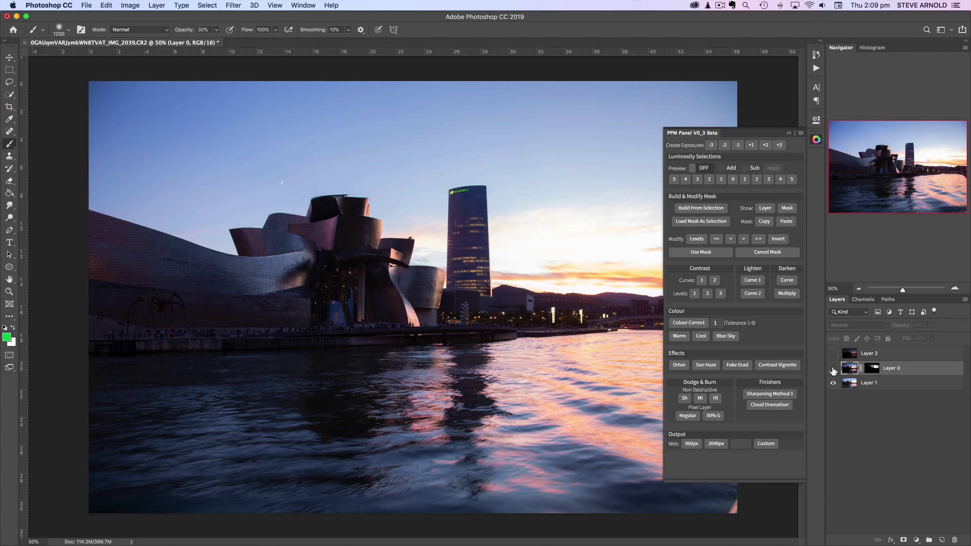
click(833, 368)
click(833, 369)
click(833, 369)
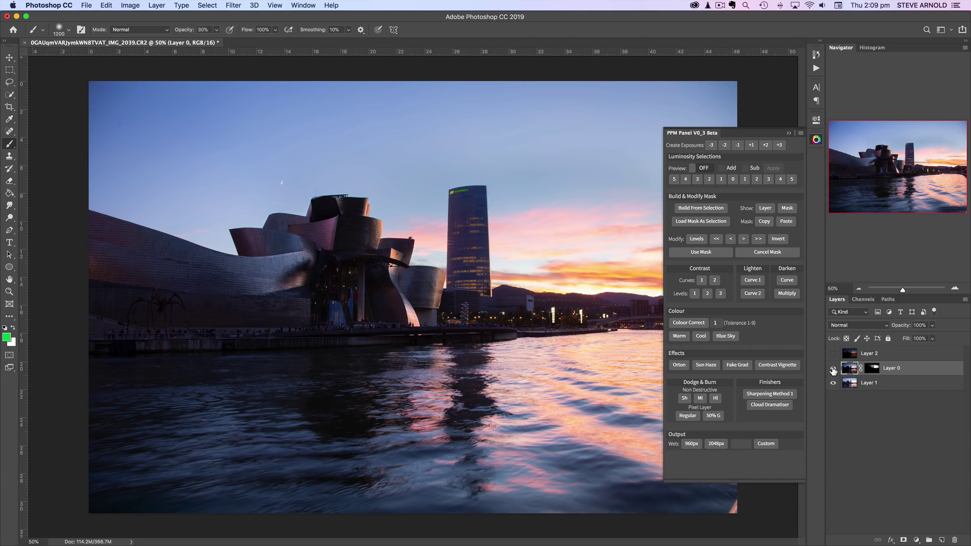
click(833, 369)
click(833, 369)
- Display Layer 0's mask in the document window and reduce the brush size
click(876, 369)
click(787, 208)
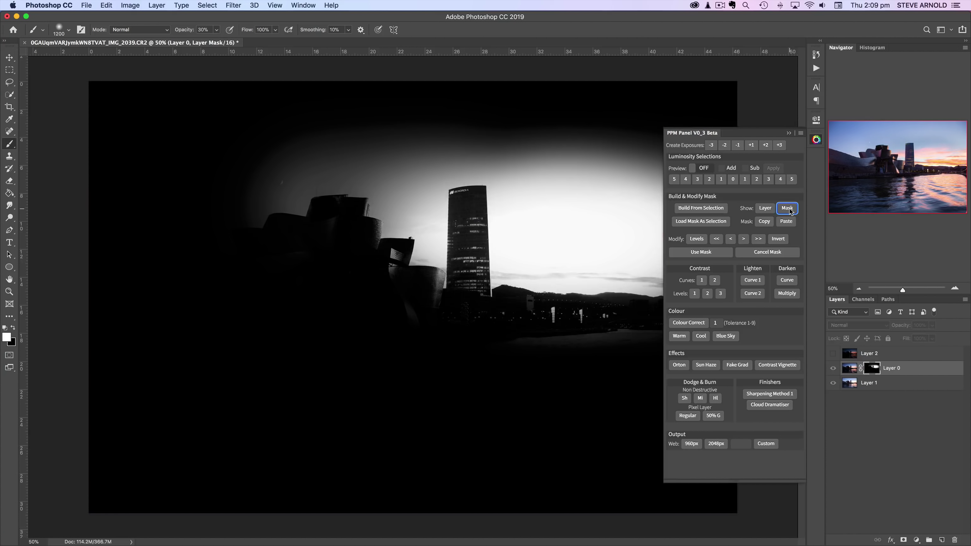
key(bracketleft)
key(bracketleft)
key(bracketleft)
key(bracketleft)
key(bracketleft)
key(bracketleft)
key(bracketleft)
key(bracketleft)
key(bracketleft)
key(bracketleft)
- Clear the existing selection and select the tall tower on Layer 0's mask with the Quick Selection tool
click(14, 93)
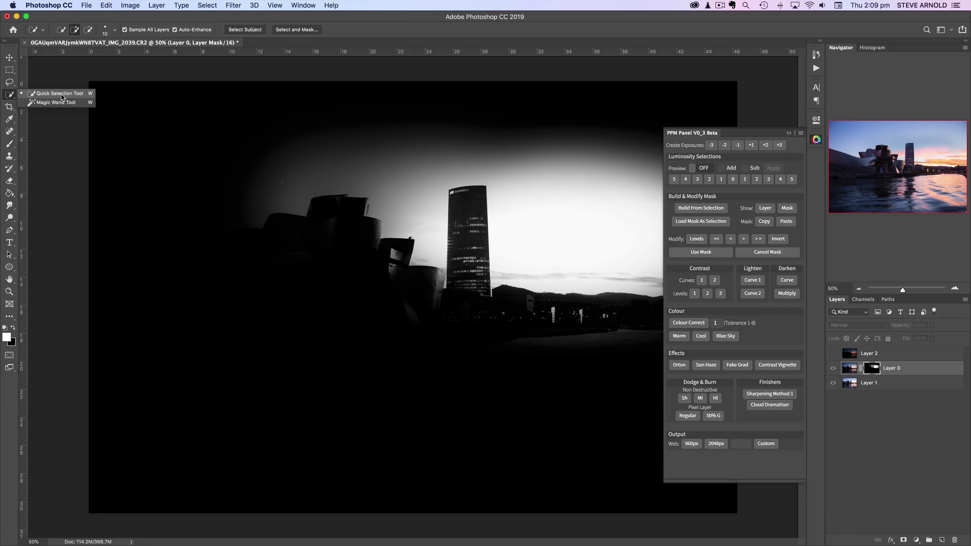
click(62, 95)
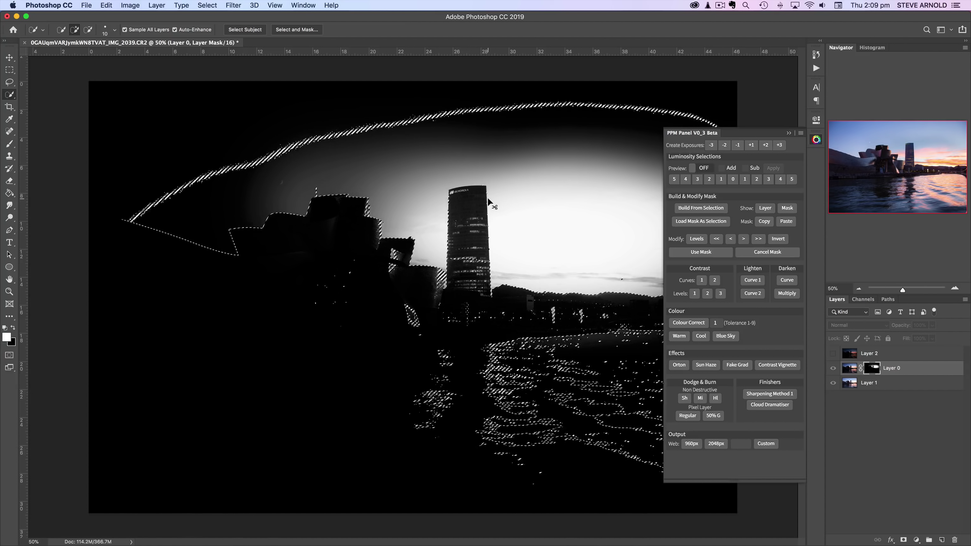
key(super+d)
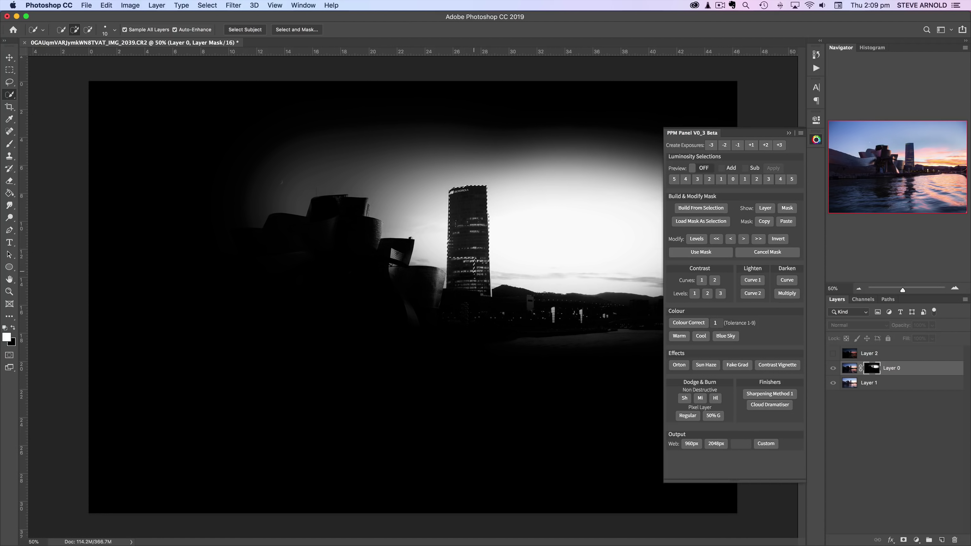
mouse_move(473, 261)
mouse_down()
mouse_move(481, 289)
mouse_move(470, 285)
mouse_up()
- Paint black over the selected tower on Layer 0's mask with a 250 px brush at 30% opacity, and deselect
click(13, 328)
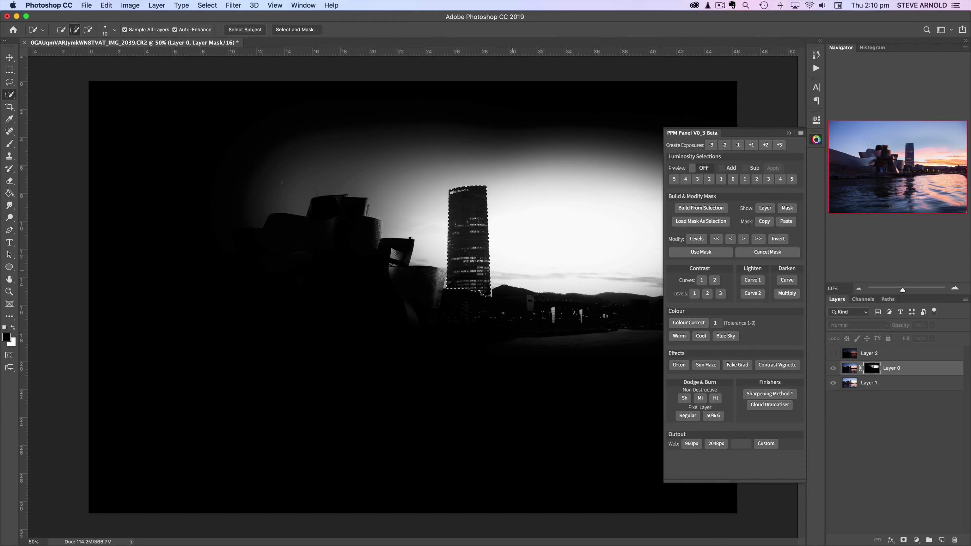
key(bracketright)
key(bracketright)
key(bracketright)
key(bracketright)
key(bracketright)
key(bracketright)
key(b)
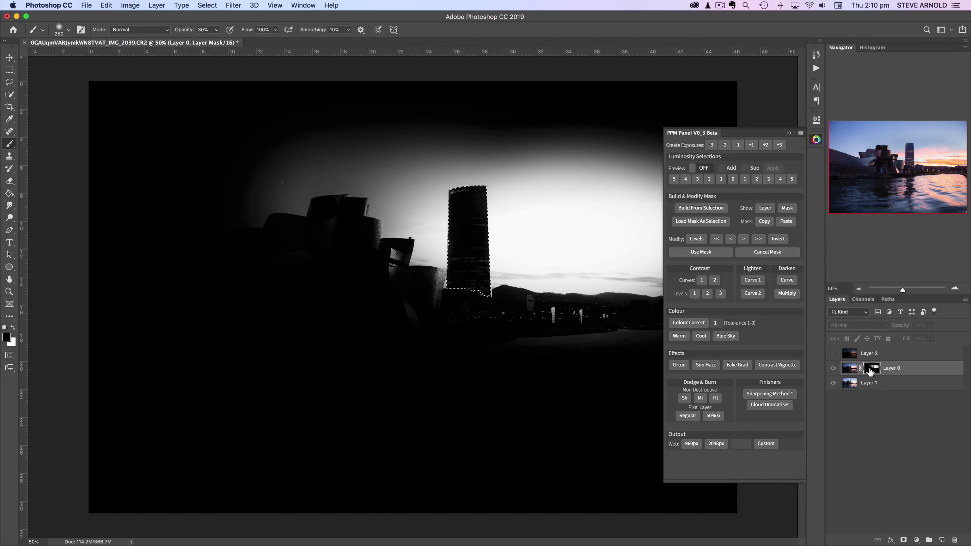
key(super+d)
- Return to the image view and toggle Layer 0's visibility to compare the full scene with and without the sky blend
click(833, 370)
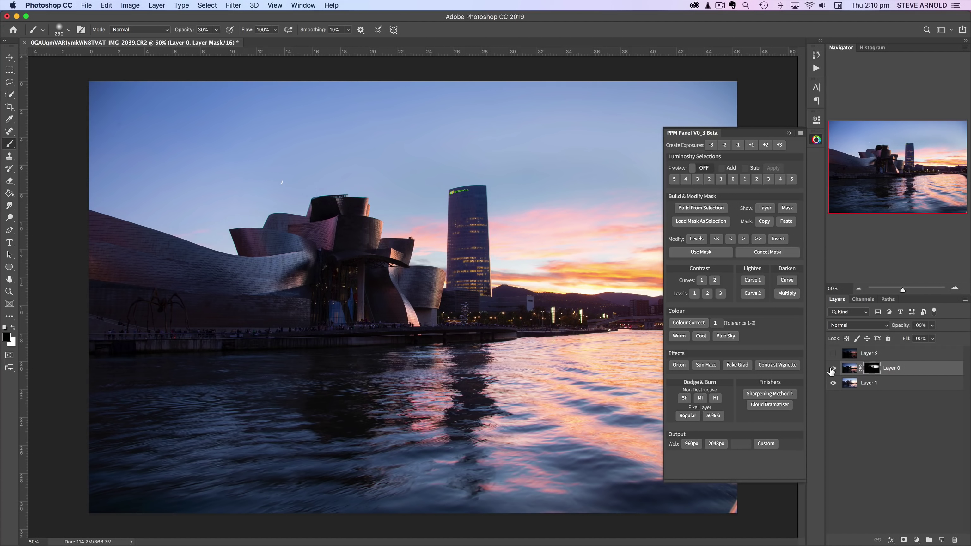
click(851, 370)
click(832, 370)
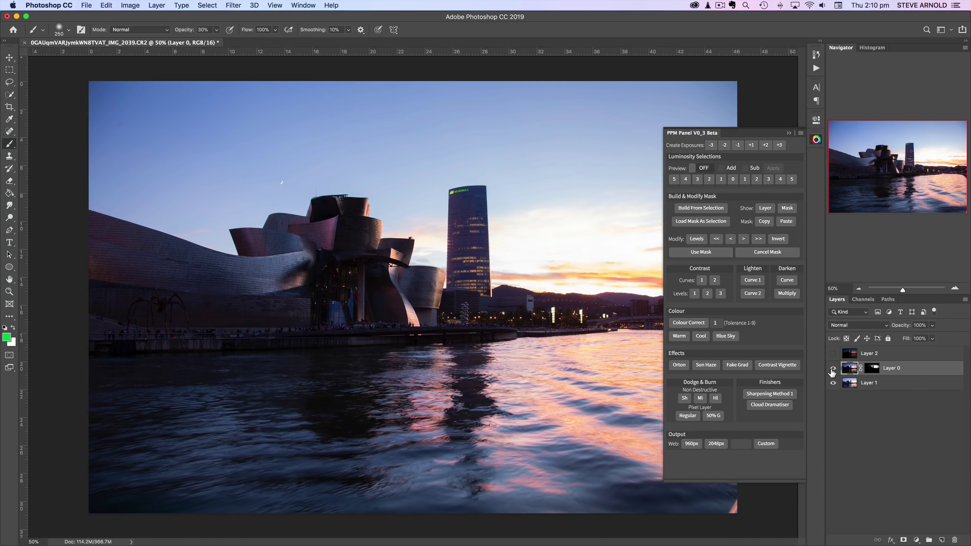
click(832, 370)
click(833, 369)
click(832, 370)
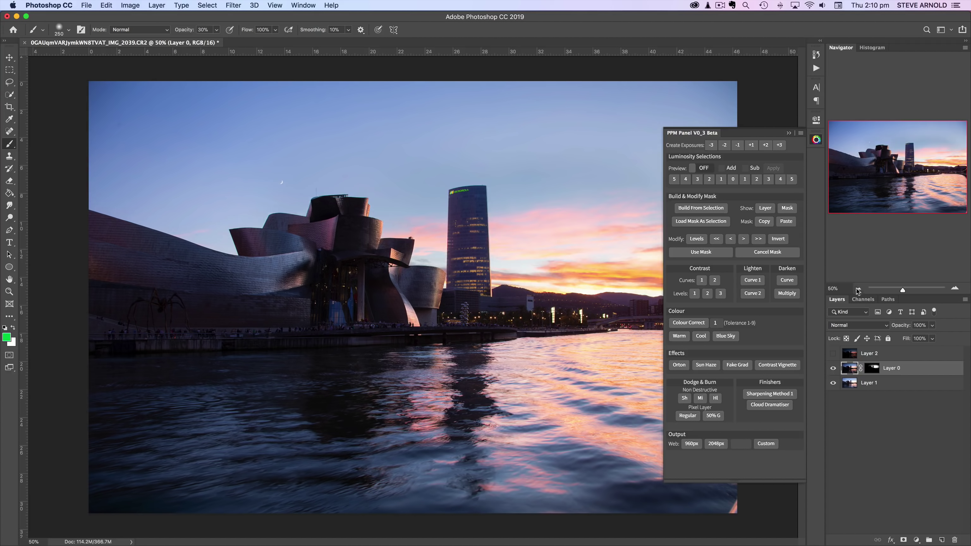
click(819, 141)
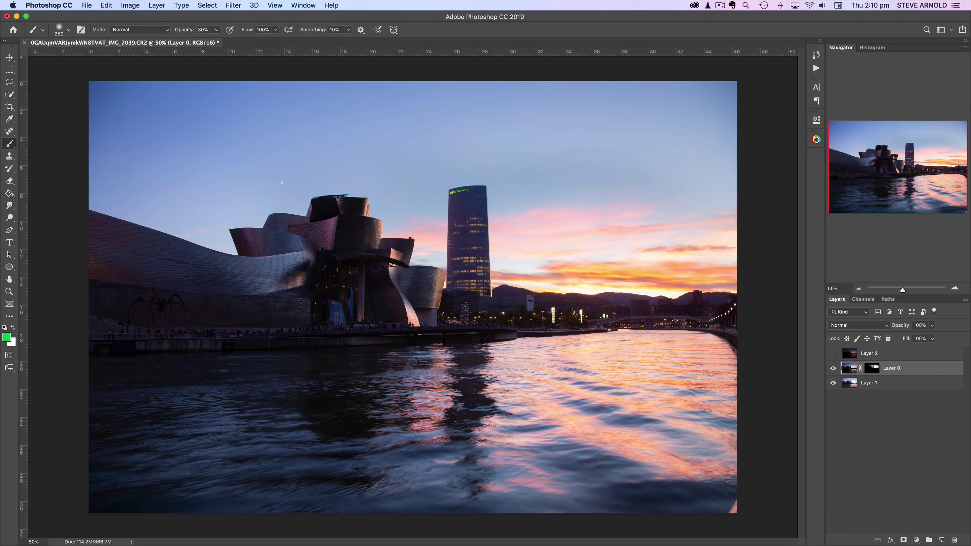
click(833, 369)
click(833, 369)
click(833, 370)
click(834, 370)
click(833, 370)
click(834, 370)
- Toggle the darkest exposure, Layer 2, on and off to compare its sky and water with the current blend
click(847, 355)
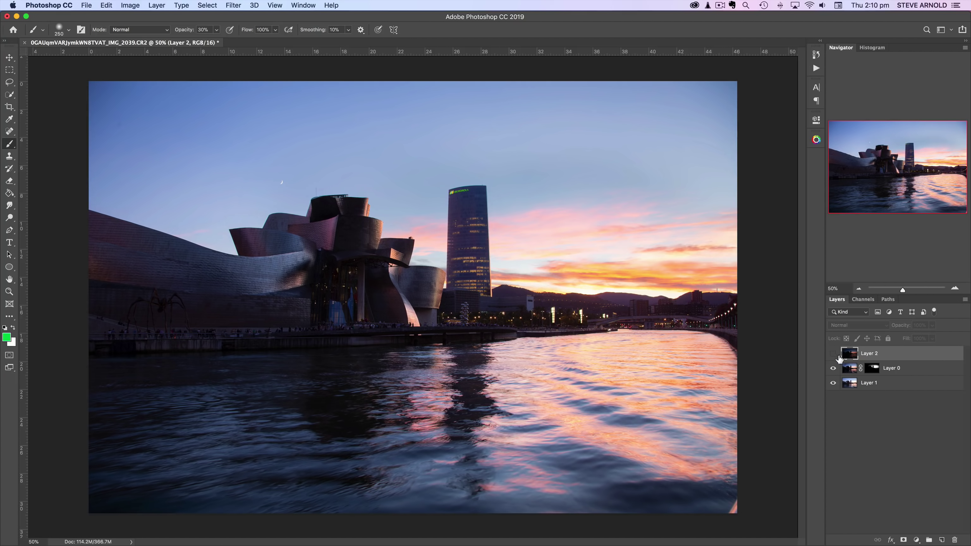
click(834, 354)
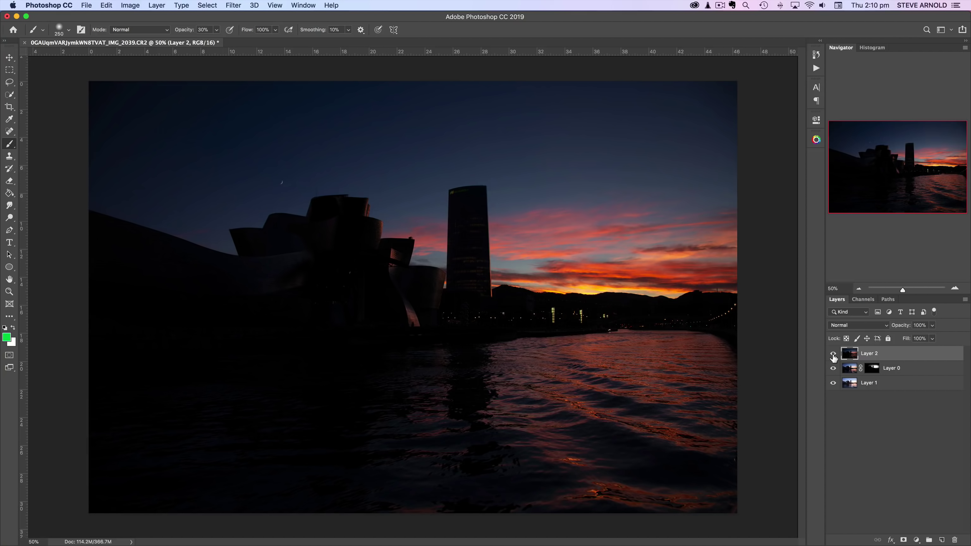
click(834, 355)
click(834, 355)
click(834, 355)
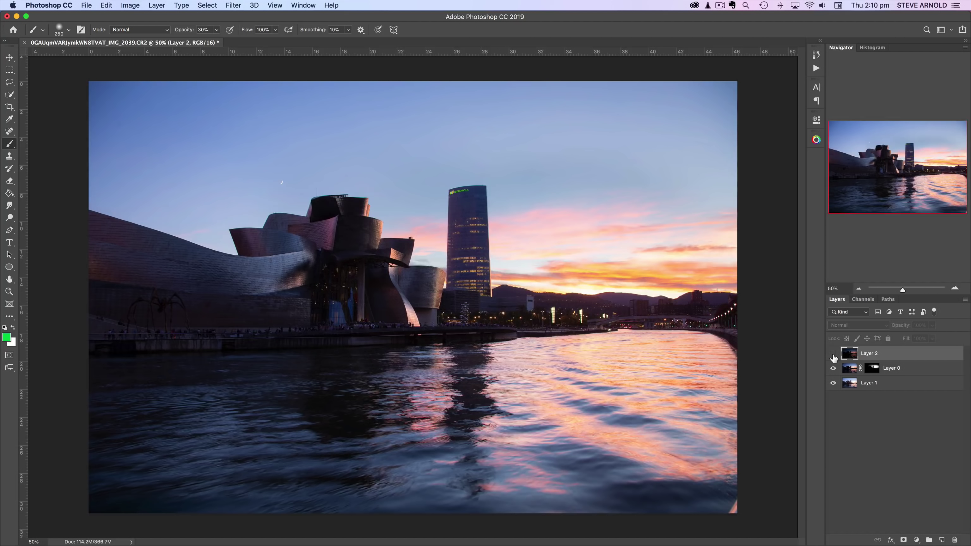
click(833, 355)
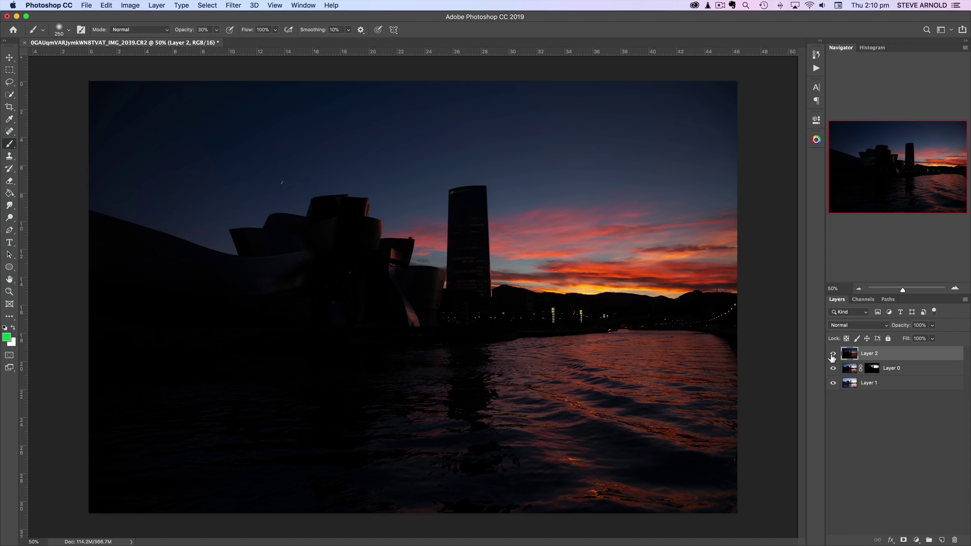
click(834, 355)
click(834, 355)
click(834, 355)
click(834, 355)
click(834, 355)
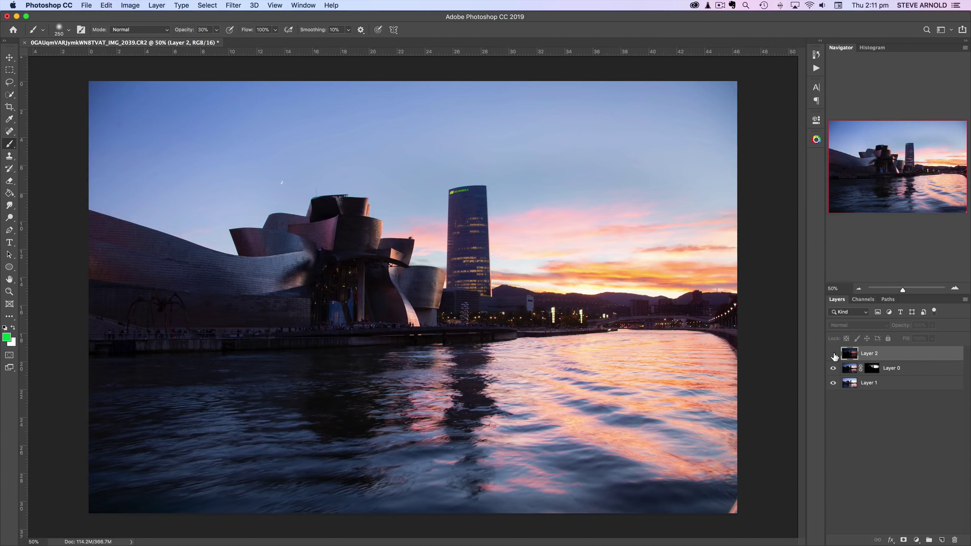
click(834, 355)
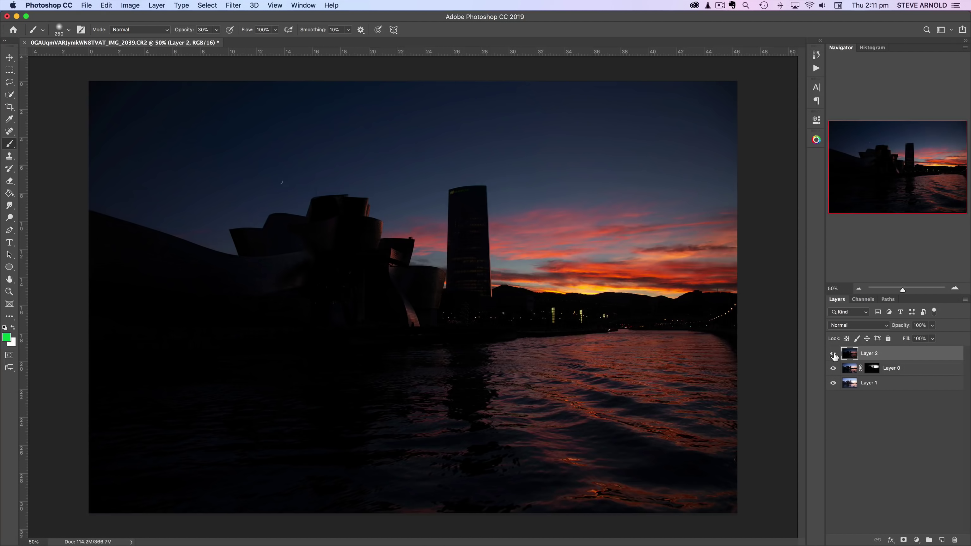
click(834, 355)
click(867, 410)
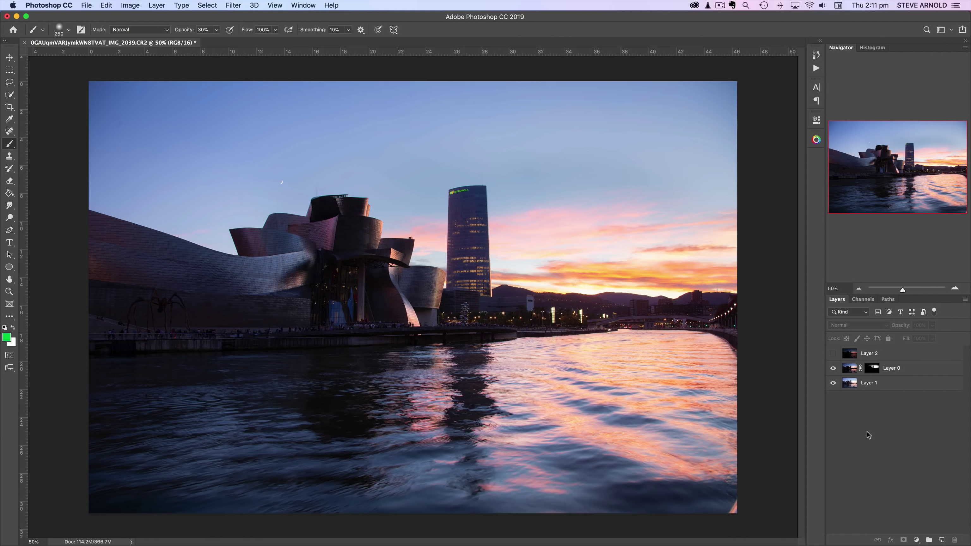
- Add a Curves adjustment layer above Layer 0 and pull the RGB curve's midtones down to darken the image
click(853, 369)
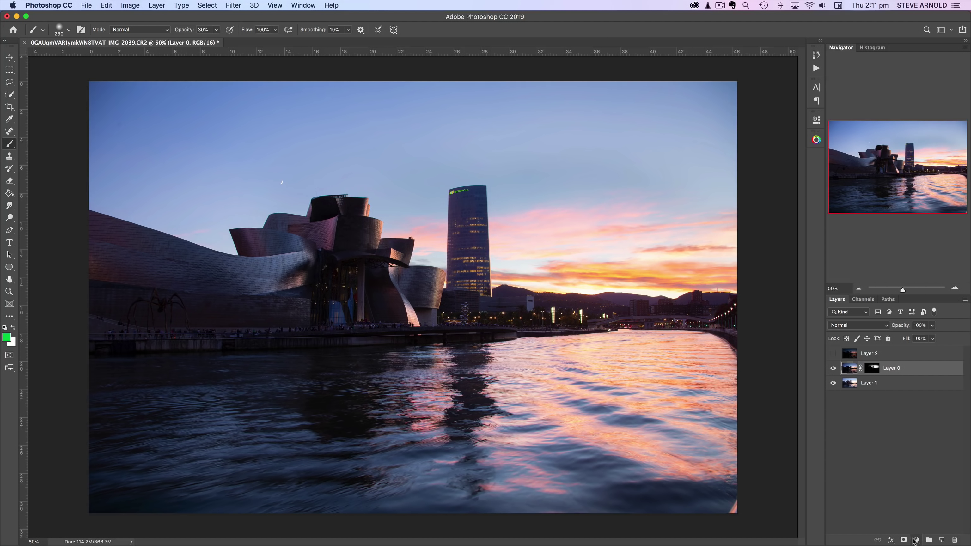
click(916, 540)
click(927, 412)
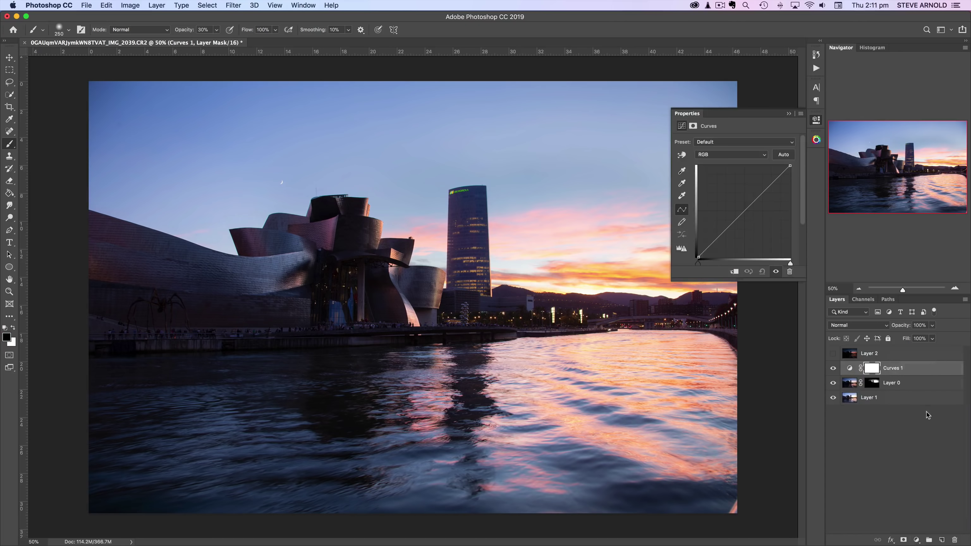
drag(746, 208, 748, 217)
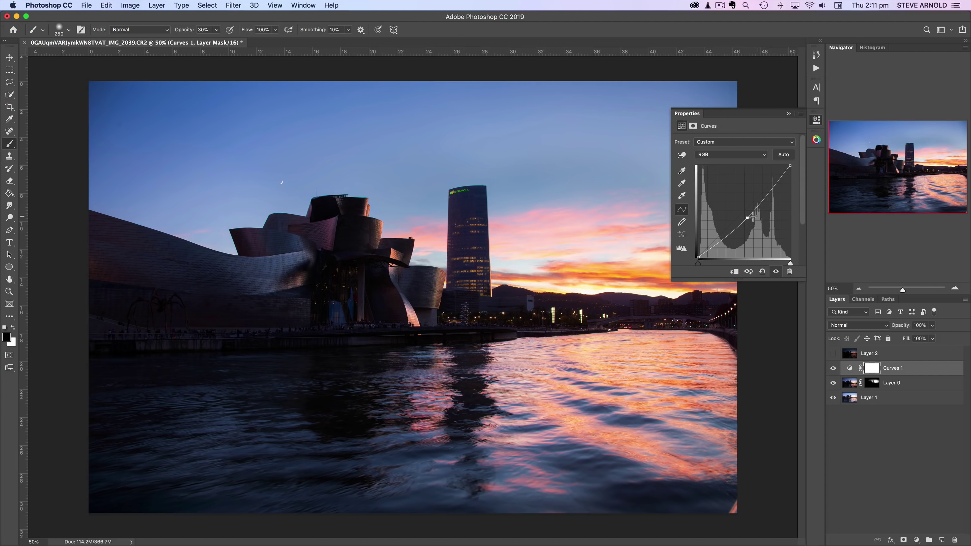
mouse_move(748, 218)
mouse_down()
mouse_move(748, 226)
mouse_move(749, 218)
mouse_up()
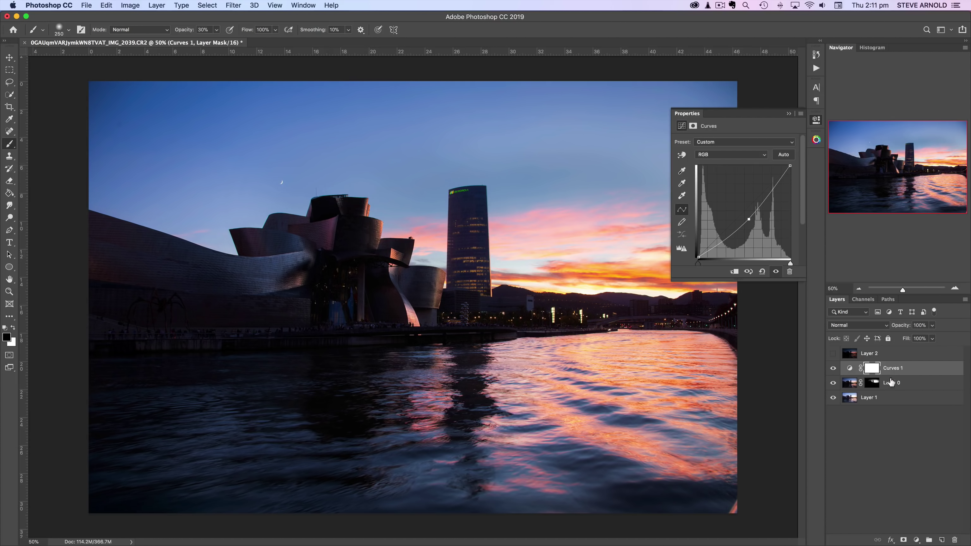
click(815, 120)
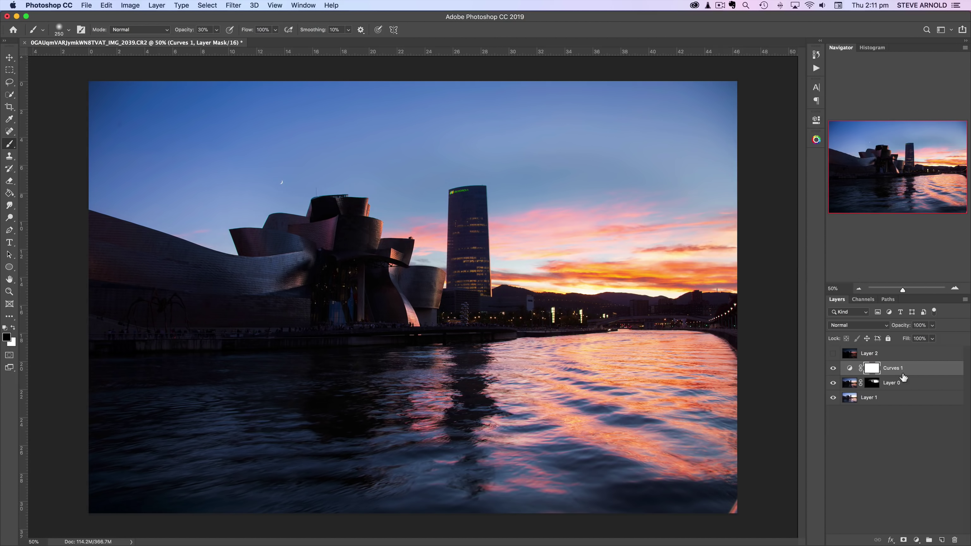
- Toggle the Curves 1 layer off and on to examine its darkening effect
click(834, 369)
click(833, 369)
click(834, 369)
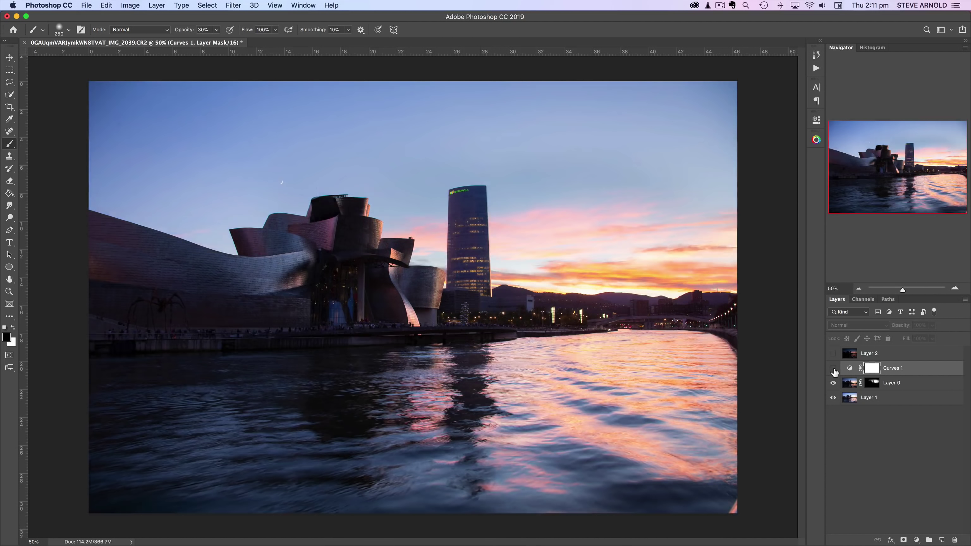
click(834, 369)
- Make Layer 2 visible and add a black layer mask that hides its contents
click(847, 356)
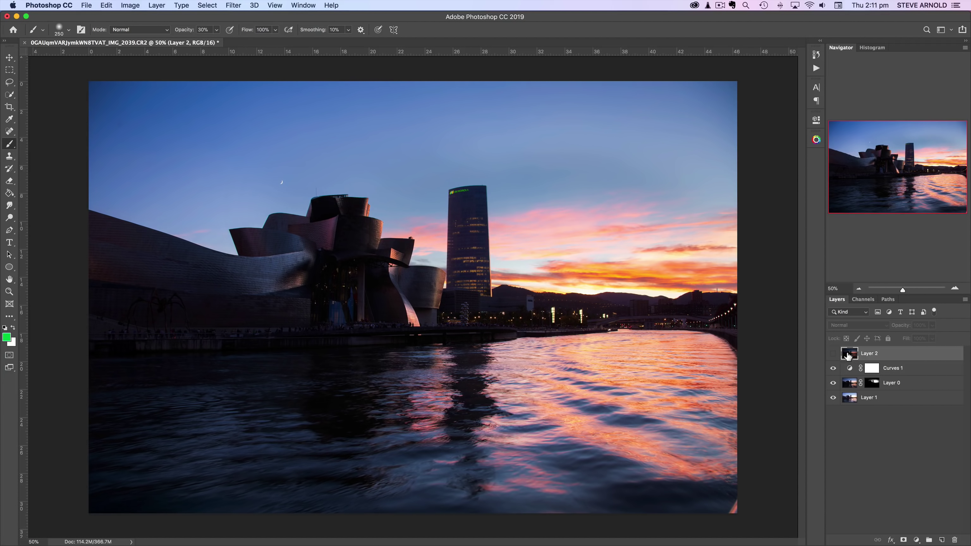
click(834, 353)
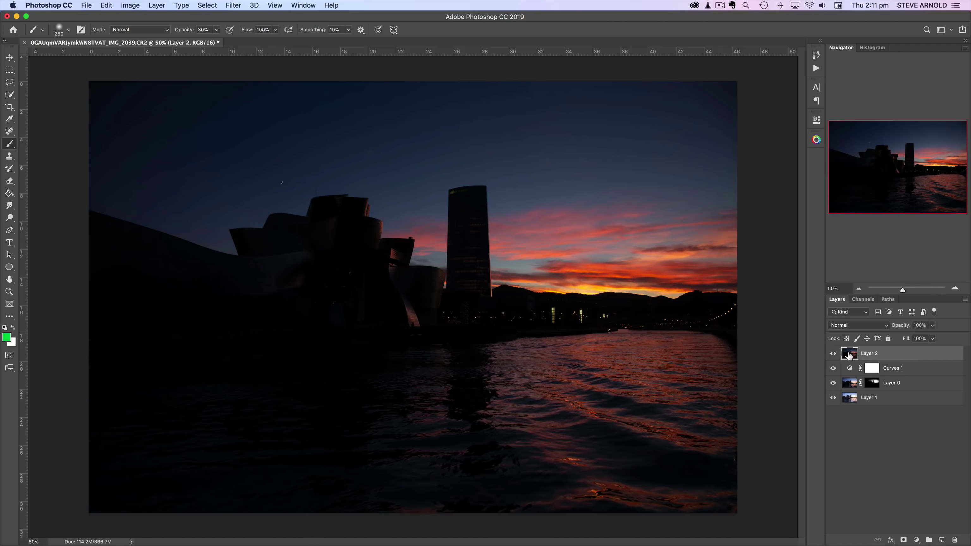
alt+click(905, 540)
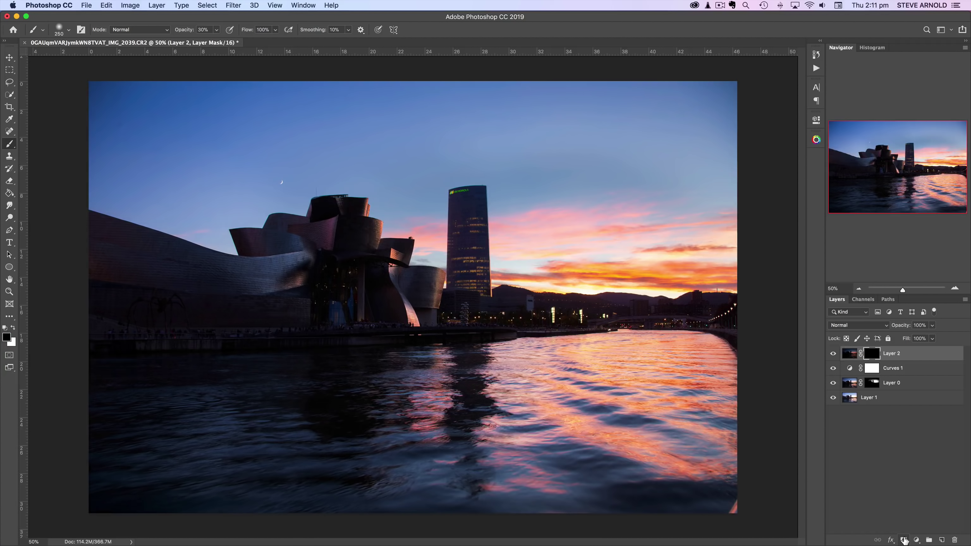
click(849, 356)
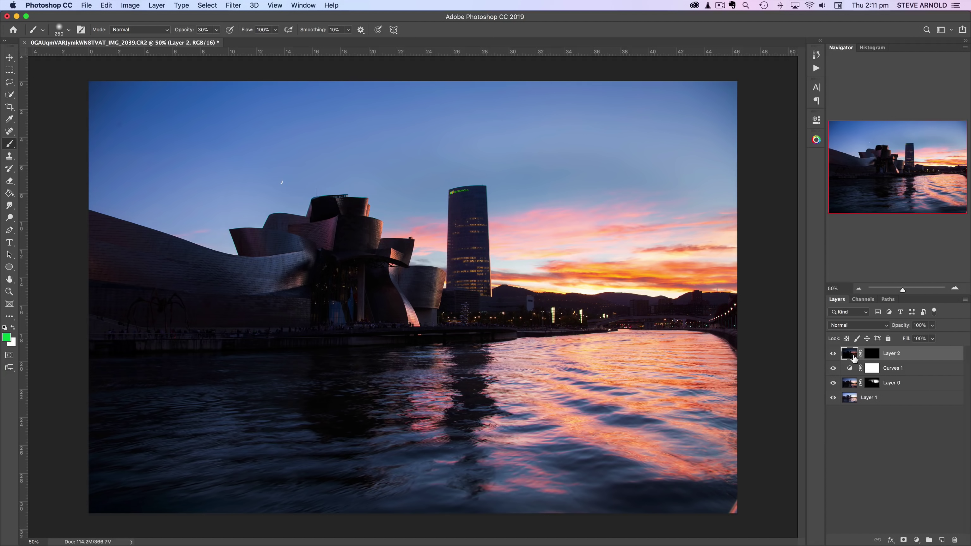
click(888, 446)
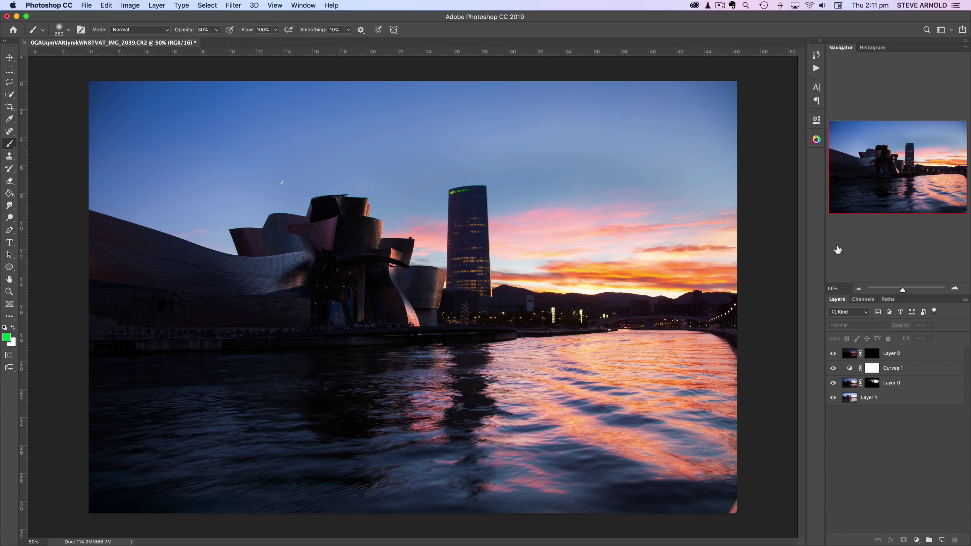
- Turn on the luminosity selection preview, compare brights levels 1 and 2, and choose brights 1 for the build mask
click(817, 140)
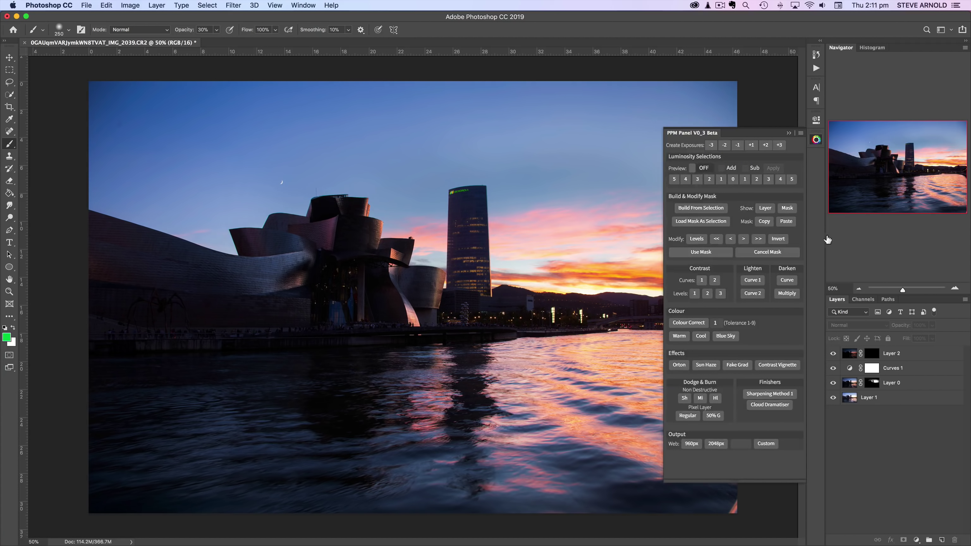
click(704, 168)
click(739, 180)
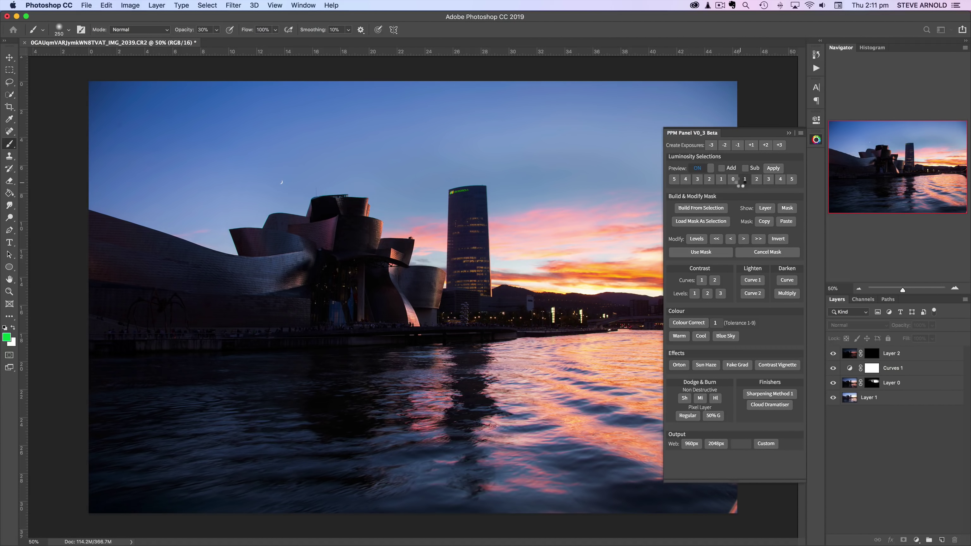
click(757, 180)
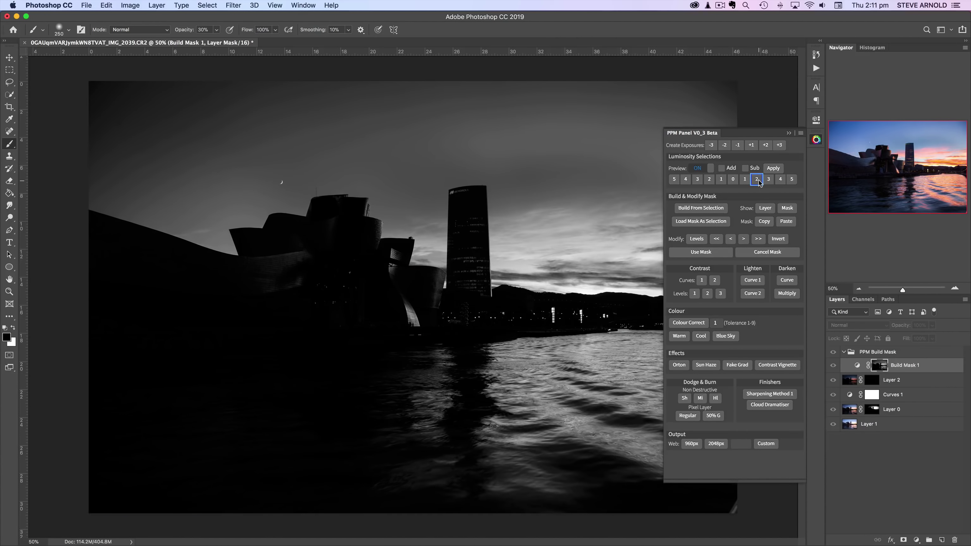
click(745, 182)
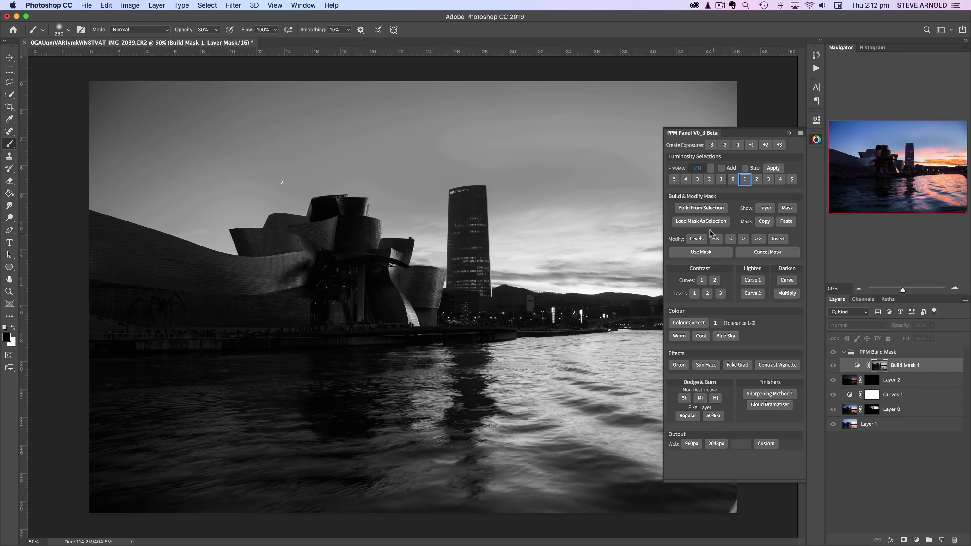
- Set the build mask's Levels to midtone 0.60 and white input 193, and use the mask as a selection for Layer 2's mask
click(697, 239)
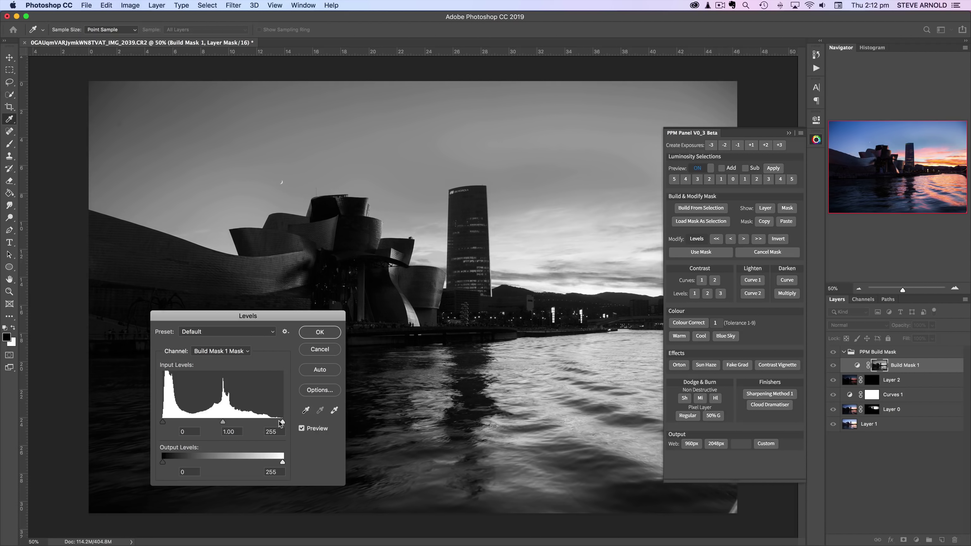
drag(281, 423, 222, 423)
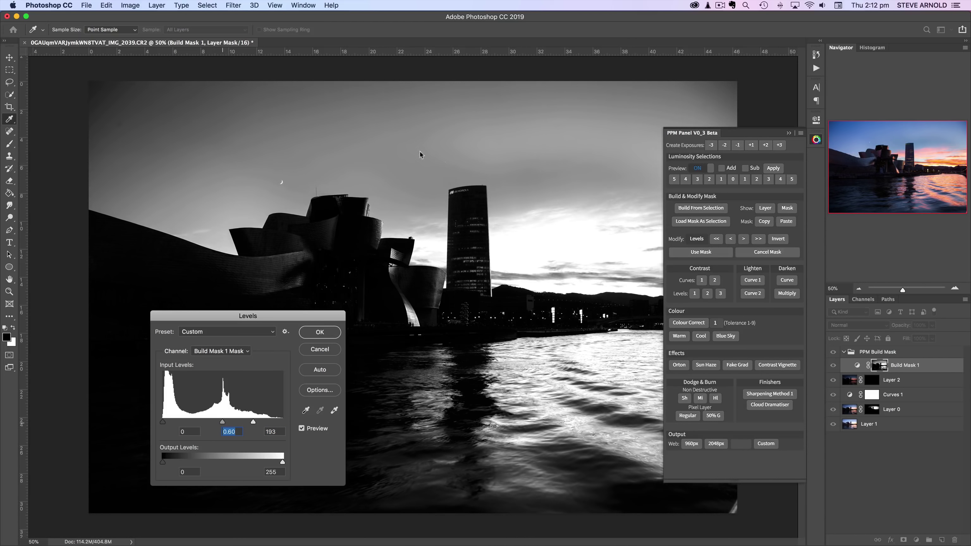
click(323, 332)
key(b)
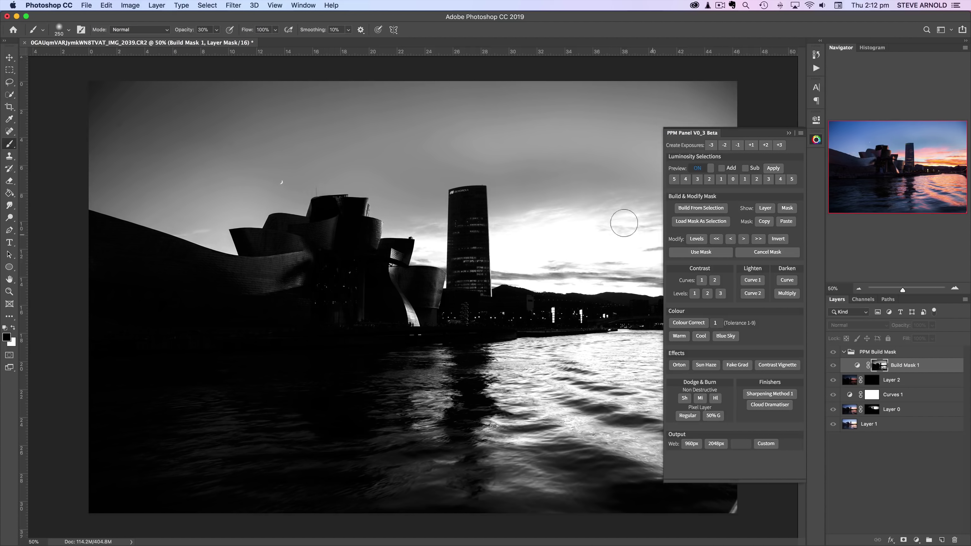
click(702, 252)
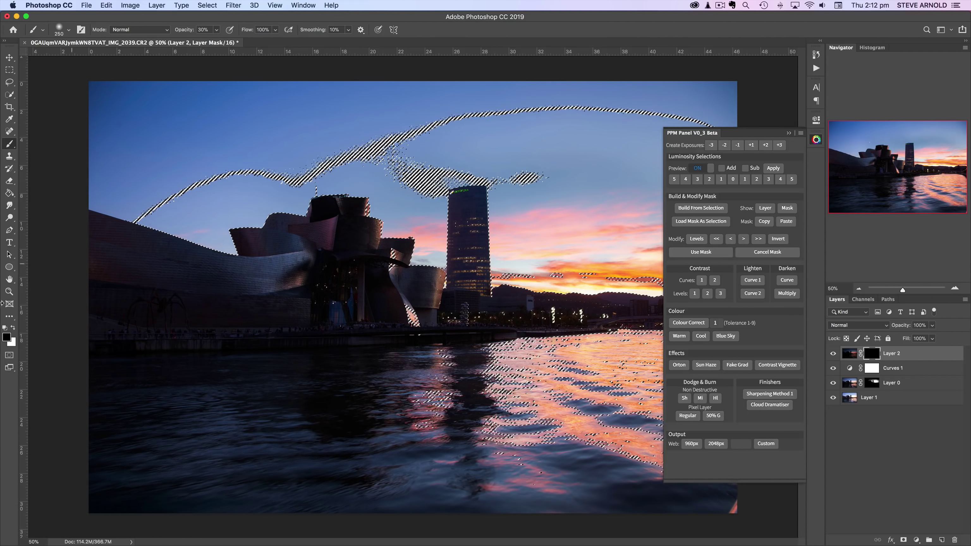
- Hide the selection outline and paint Layer 2's mask white across the sky with a 1200 px brush at 30% opacity
key(x)
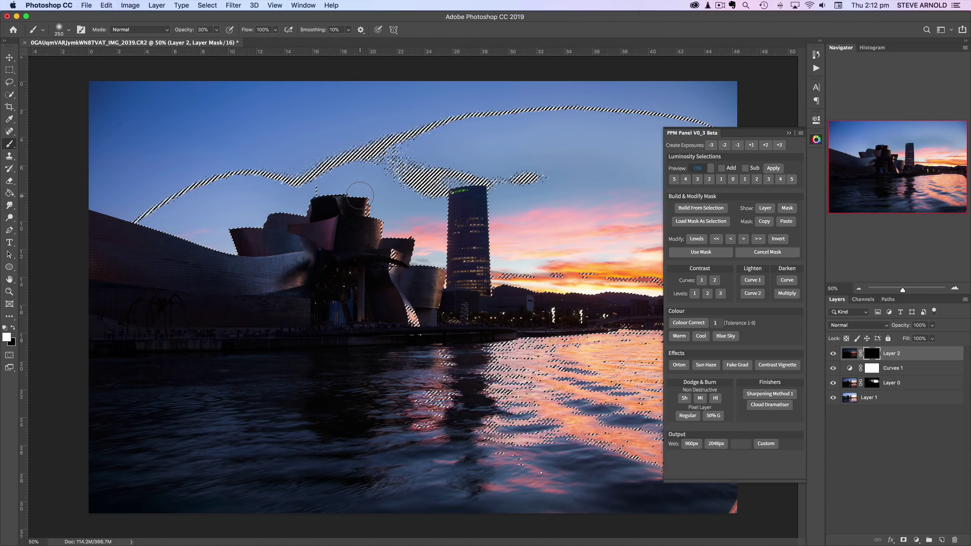
key(bracketright)
key(bracketright)
key(bracketright)
key(bracketright)
key(bracketright)
key(bracketright)
key(bracketright)
key(bracketright)
key(bracketright)
key(bracketright)
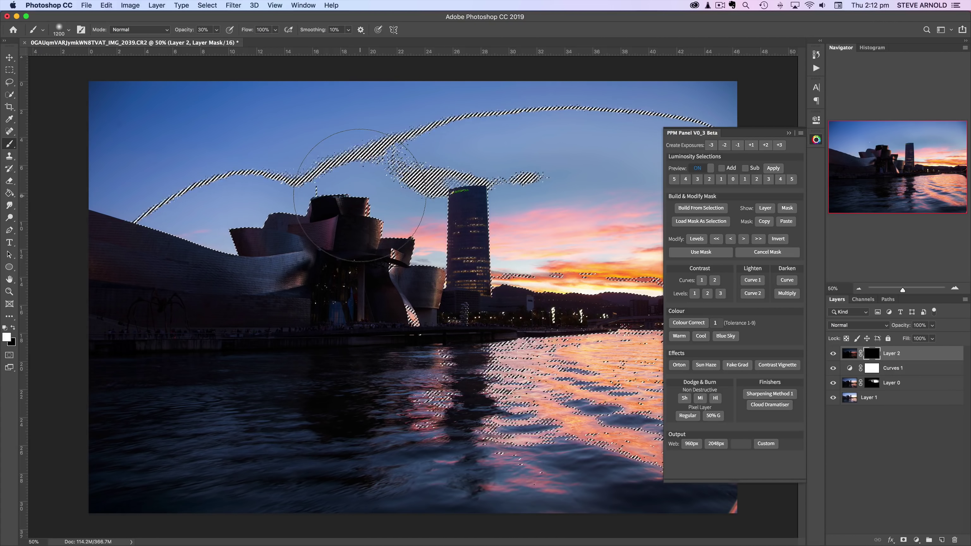
key(ctrl+d)
click(816, 139)
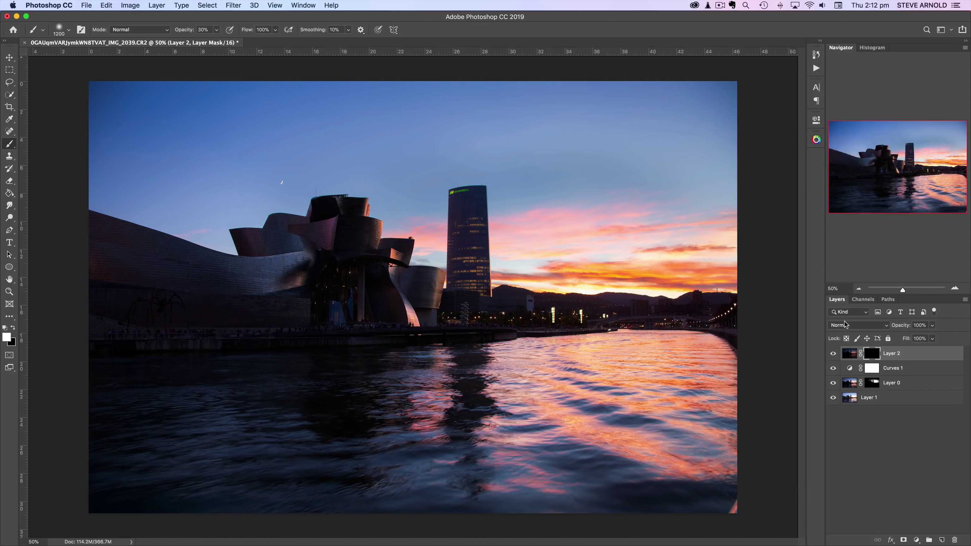
mouse_move(690, 206)
mouse_down()
mouse_move(559, 217)
mouse_move(567, 231)
mouse_up()
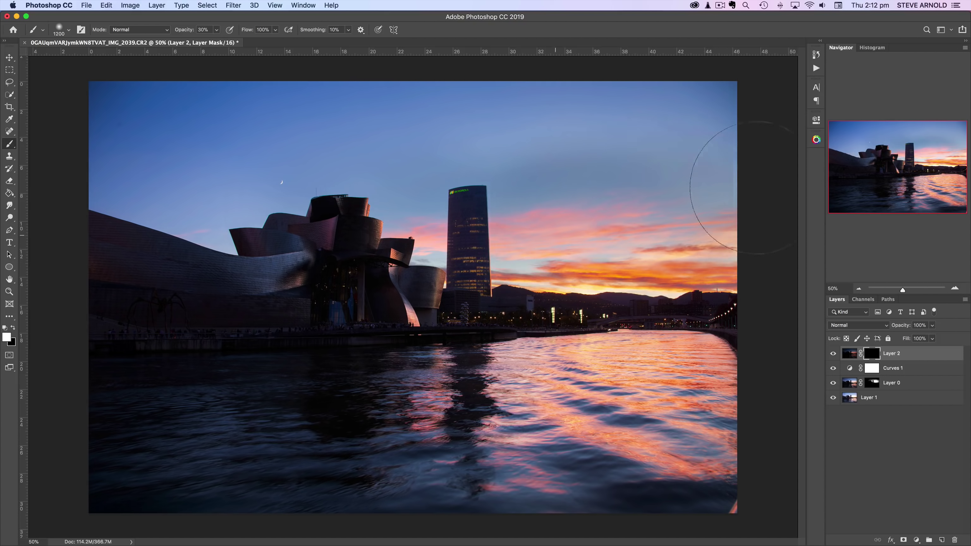
mouse_move(756, 187)
mouse_down()
mouse_move(514, 160)
mouse_move(696, 107)
mouse_move(381, 109)
mouse_move(216, 173)
mouse_up()
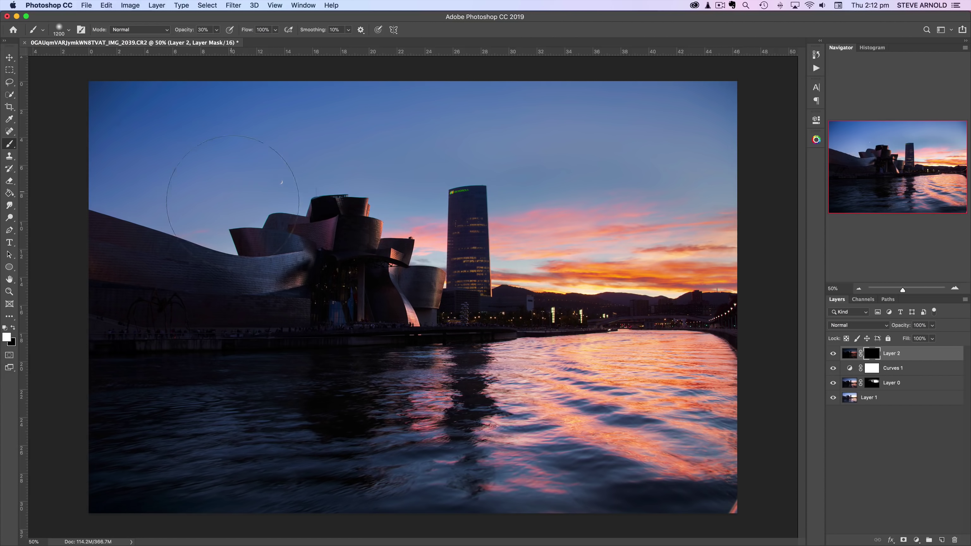
mouse_move(232, 203)
mouse_down()
mouse_move(192, 203)
mouse_move(535, 149)
mouse_up()
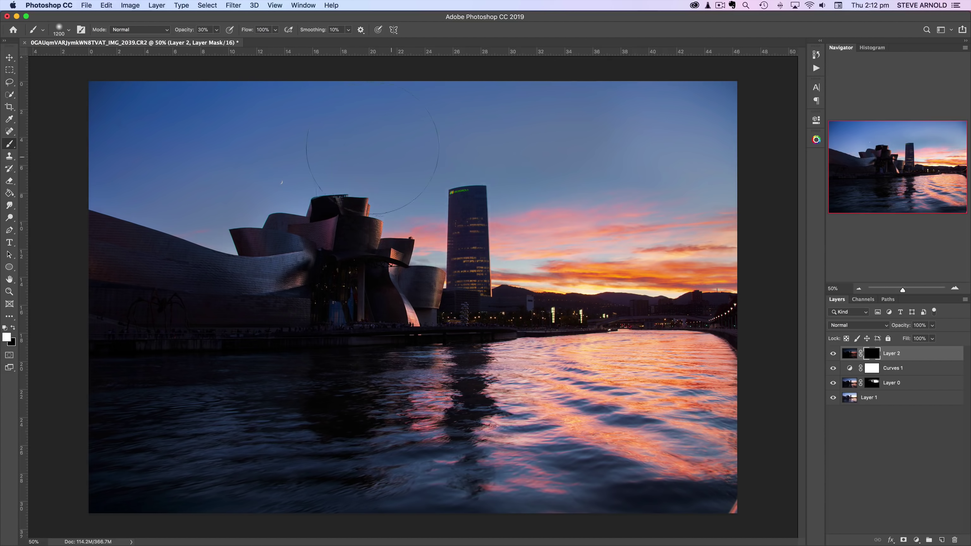
mouse_move(553, 185)
mouse_down()
mouse_move(694, 228)
mouse_move(705, 151)
mouse_move(683, 130)
mouse_up()
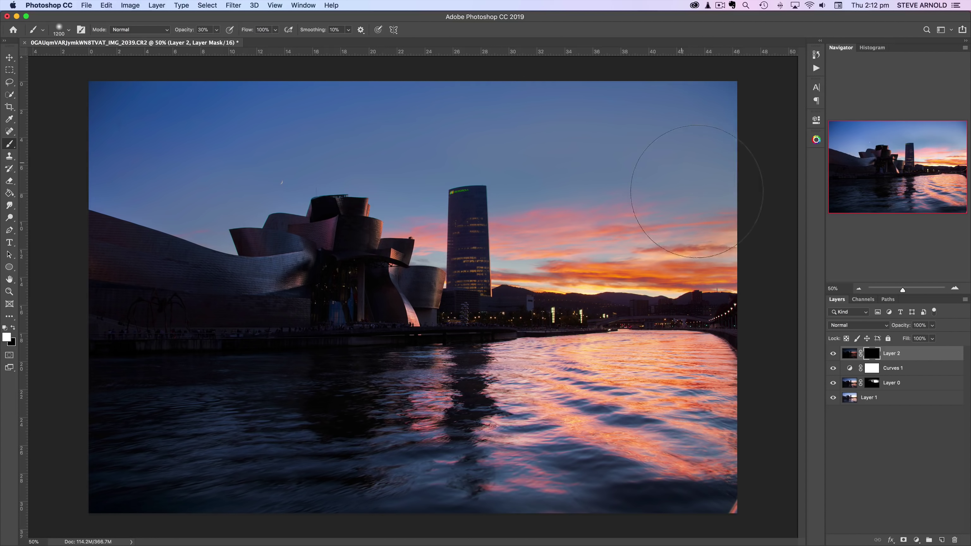
drag(699, 217, 618, 217)
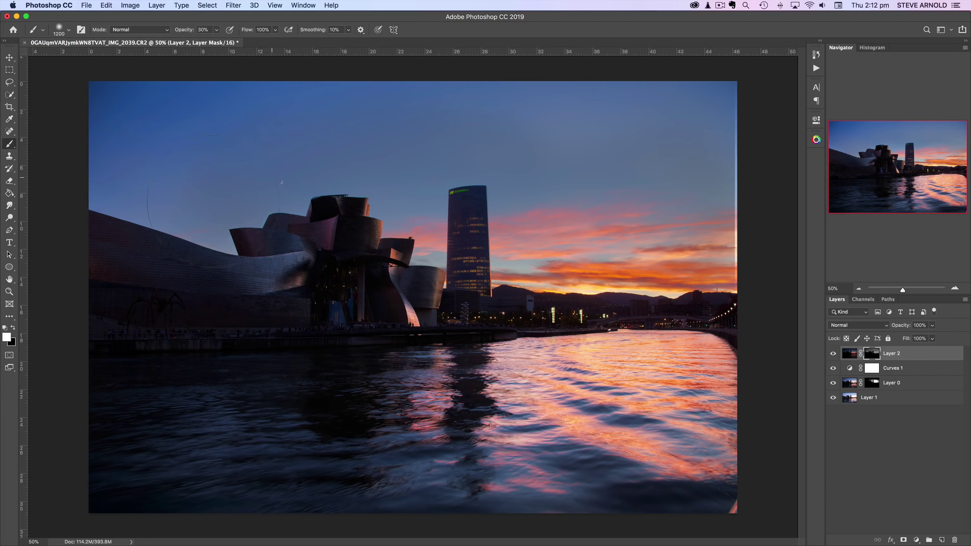
drag(485, 115, 694, 117)
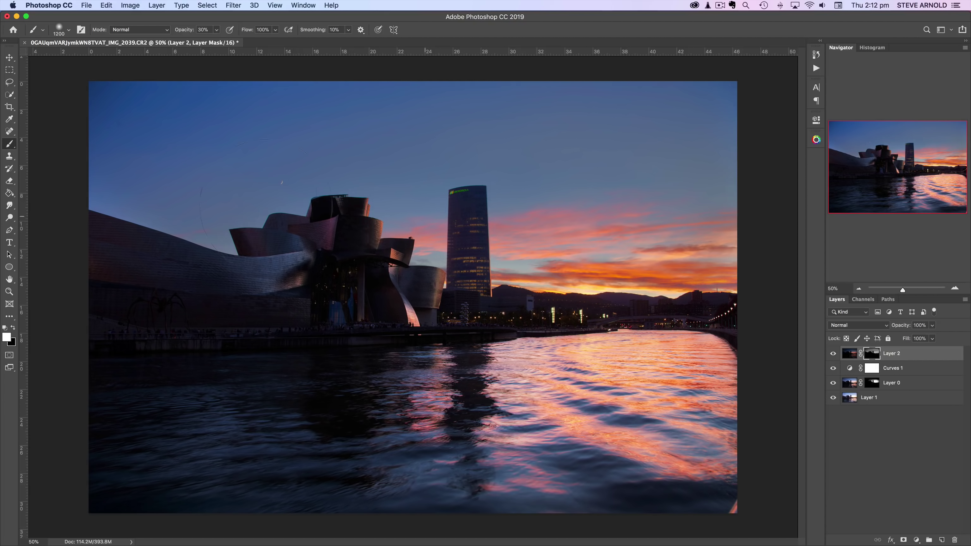
- Reduce the brush to 600 px and toggle Layer 2 off and on to compare the sky before and after painting
key(bracketleft)
key(bracketleft)
key(bracketleft)
key(bracketleft)
key(bracketleft)
key(bracketleft)
click(832, 355)
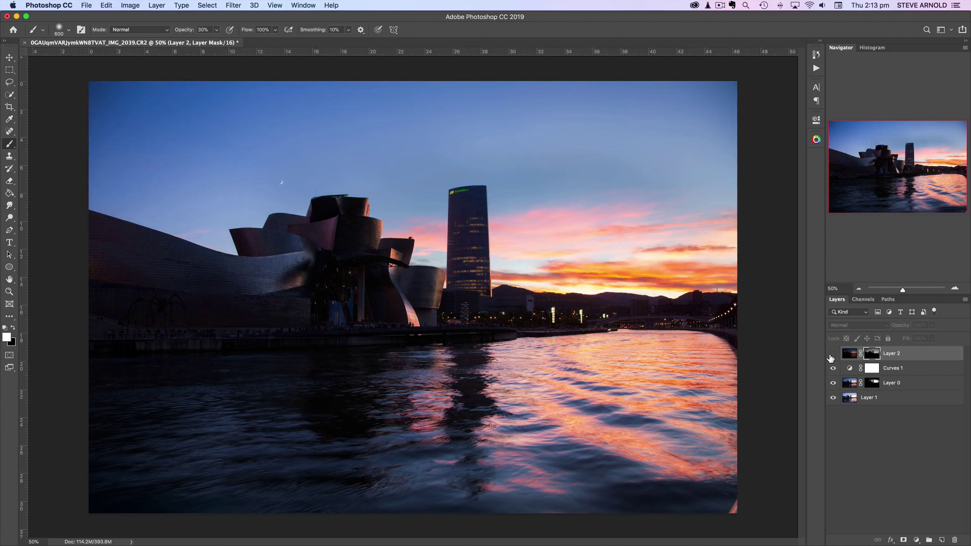
click(832, 355)
click(832, 356)
click(831, 355)
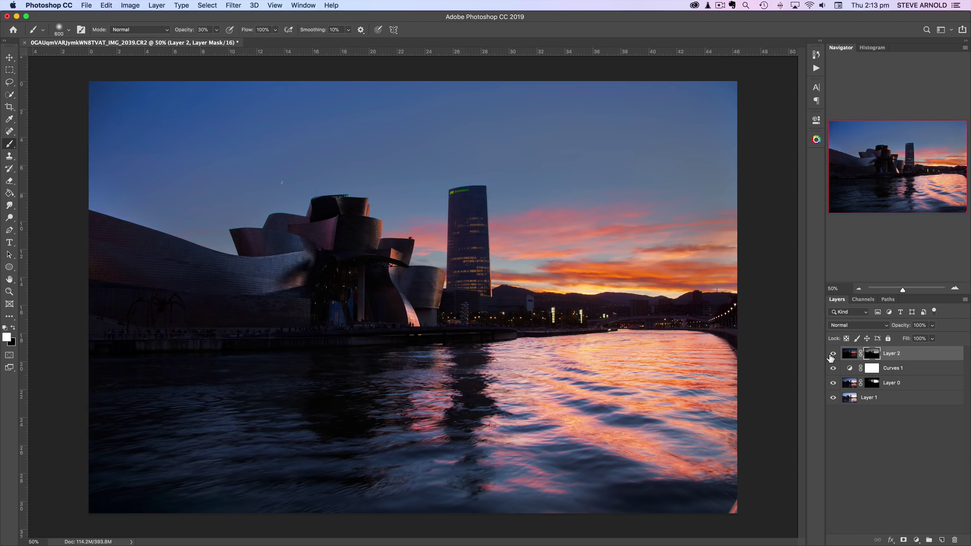
click(832, 355)
click(833, 355)
click(832, 355)
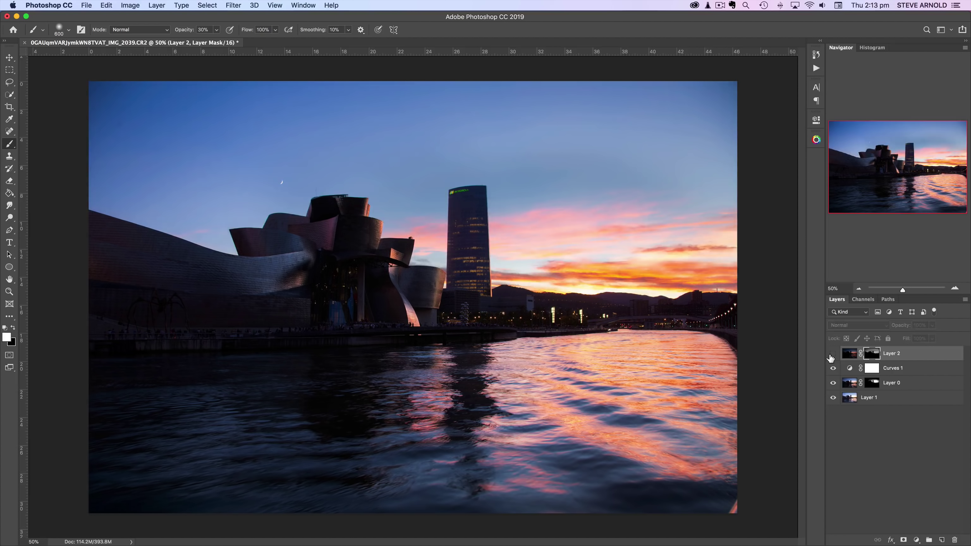
click(832, 355)
click(833, 355)
click(832, 355)
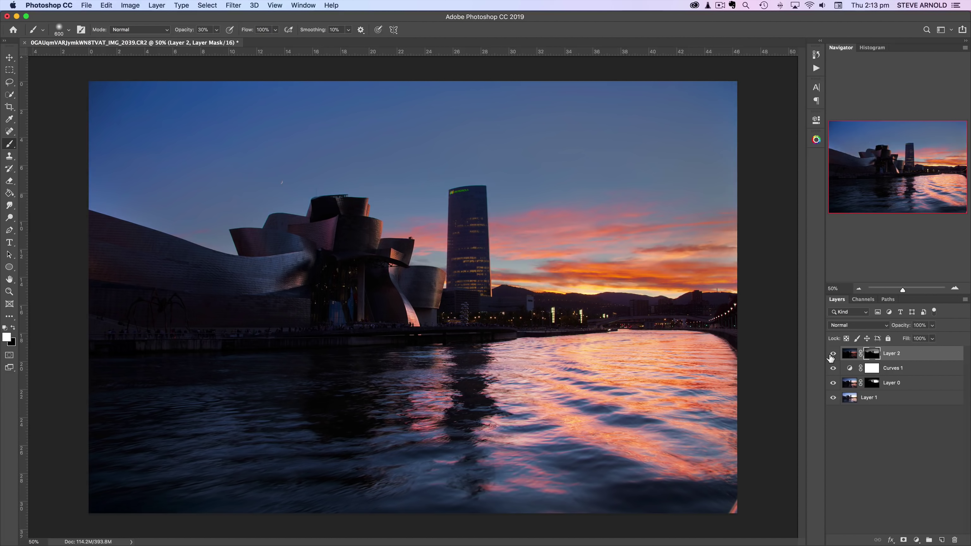
click(832, 356)
click(832, 355)
- Reduce the brush to 175 px, recheck Layer 2's effect by toggling its visibility, and deselect all layers
key(bracketleft)
key(bracketleft)
key(bracketleft)
key(bracketleft)
key(bracketleft)
key(bracketleft)
click(833, 354)
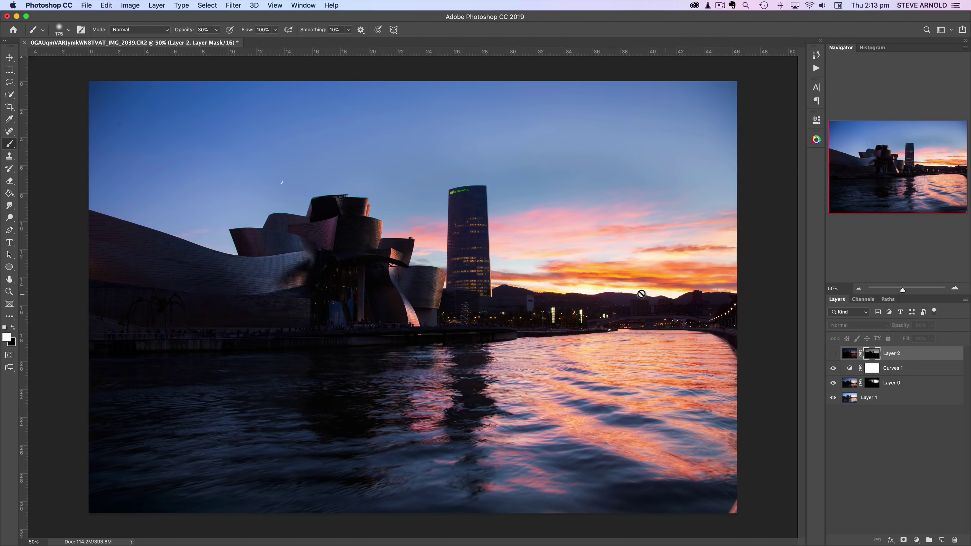
click(833, 354)
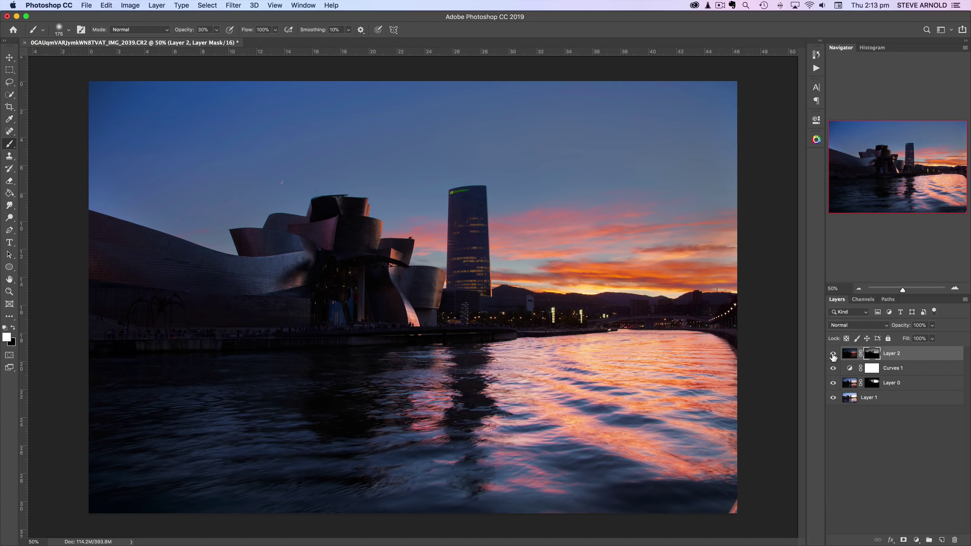
click(833, 353)
click(833, 353)
click(875, 446)
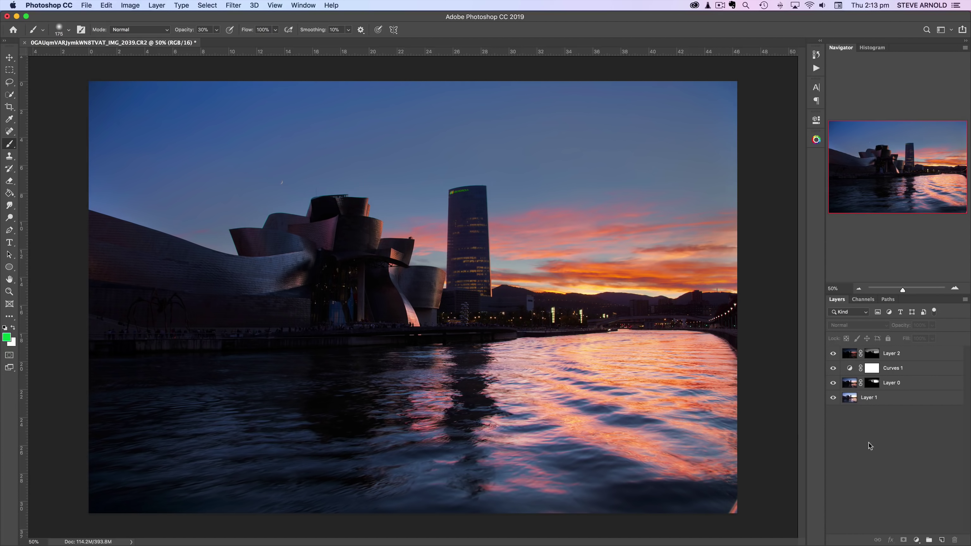
click(833, 353)
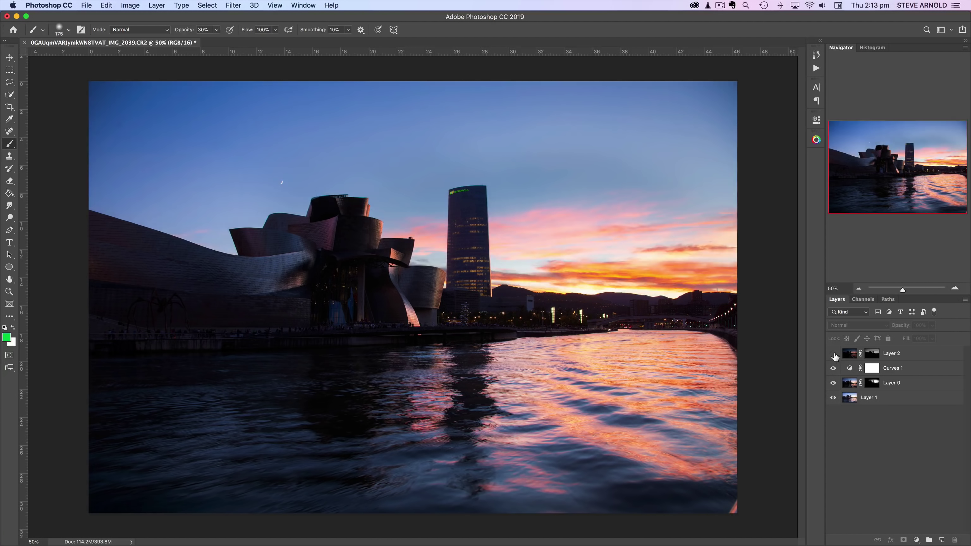
click(833, 353)
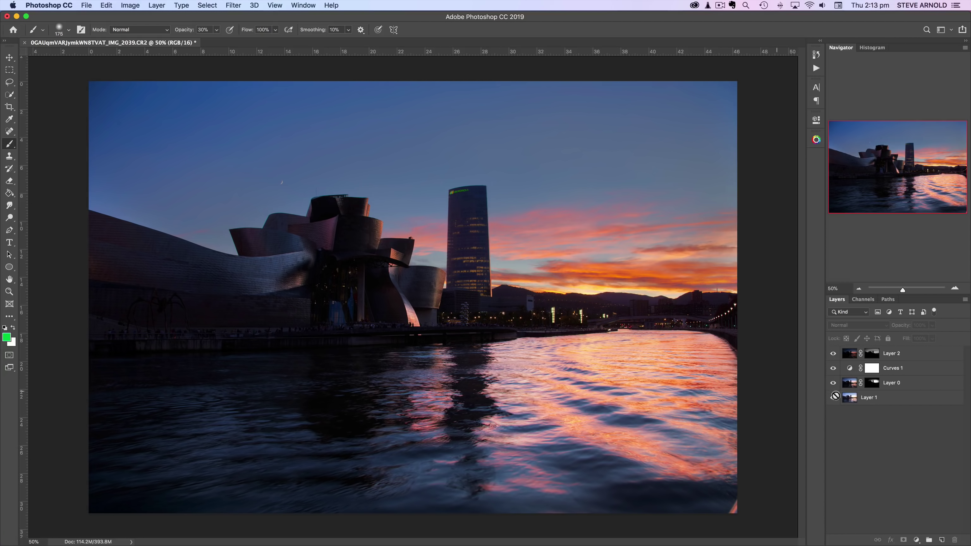
- Toggle the Curves 1 layer off and on repeatedly to examine how it affects the building and water
click(832, 369)
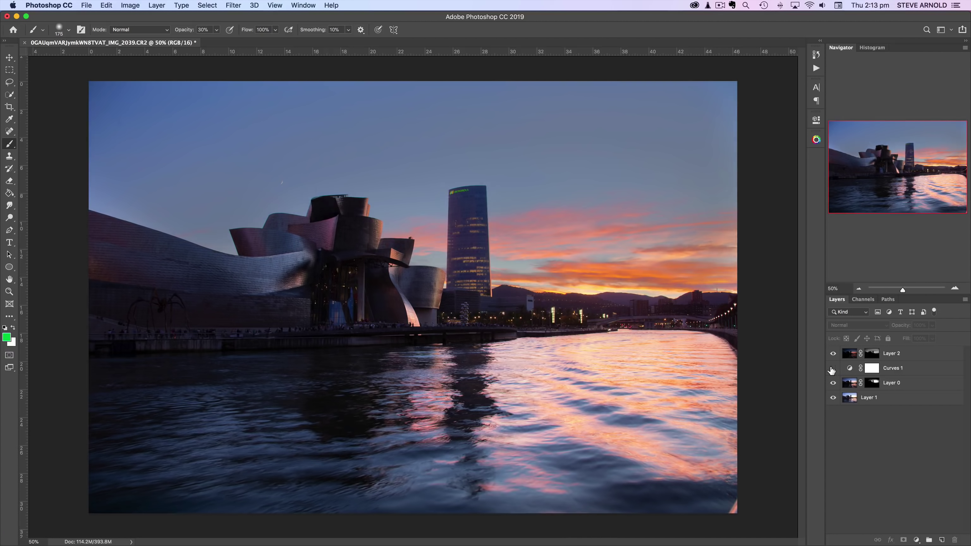
click(832, 369)
click(833, 370)
click(832, 369)
click(832, 369)
click(833, 369)
click(833, 369)
click(833, 369)
click(848, 370)
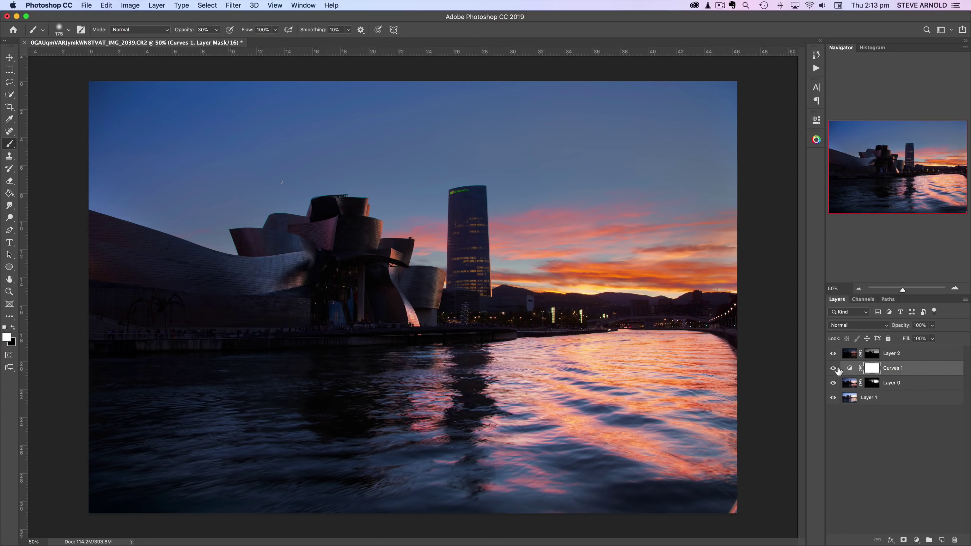
click(833, 370)
click(833, 370)
click(833, 370)
click(833, 370)
click(834, 370)
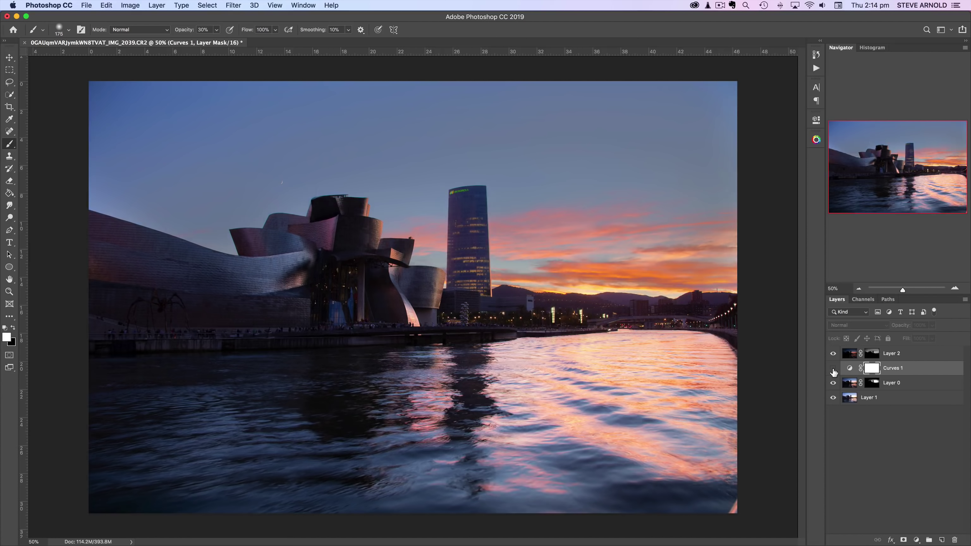
click(834, 370)
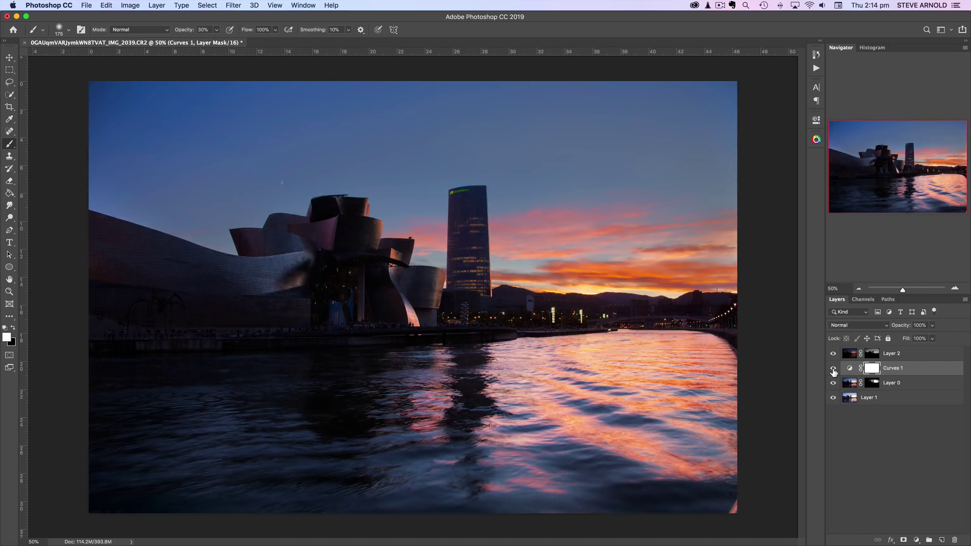
click(834, 370)
click(834, 370)
click(834, 370)
click(834, 370)
- Delete the Curves 1 adjustment layer and hide Layer 2, leaving no layer selected
drag(851, 372, 956, 540)
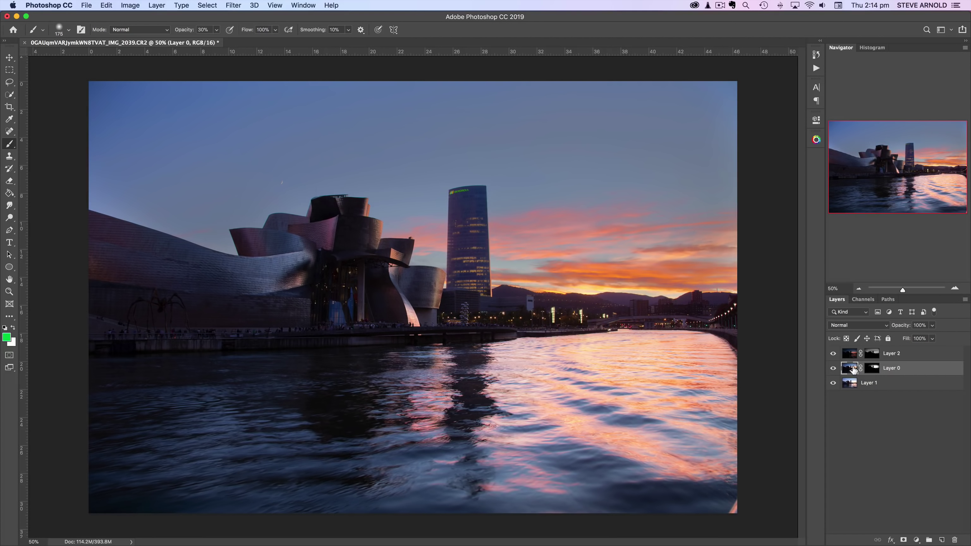
click(833, 356)
click(882, 409)
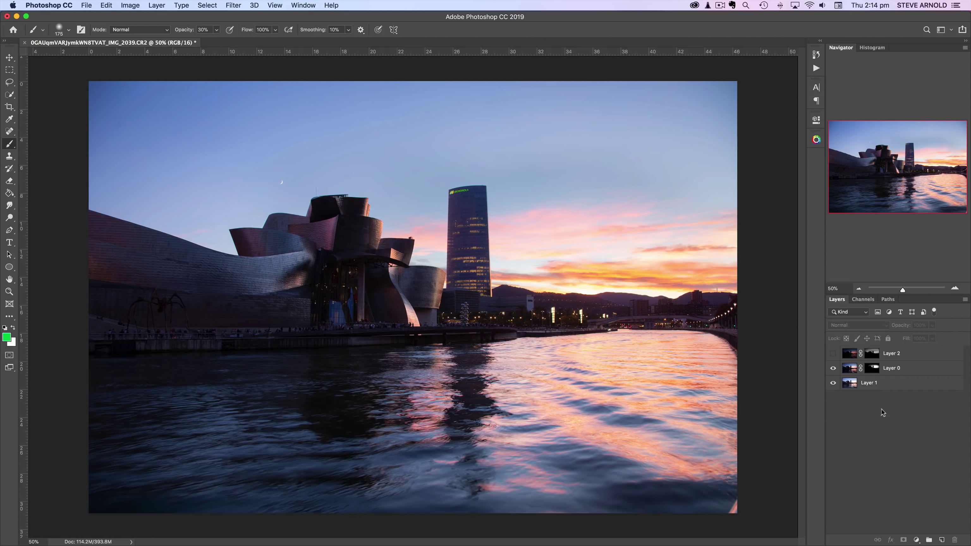
- Add a Multiply darkening adjustment from the PPM Panel and place it directly below Layer 2
click(820, 139)
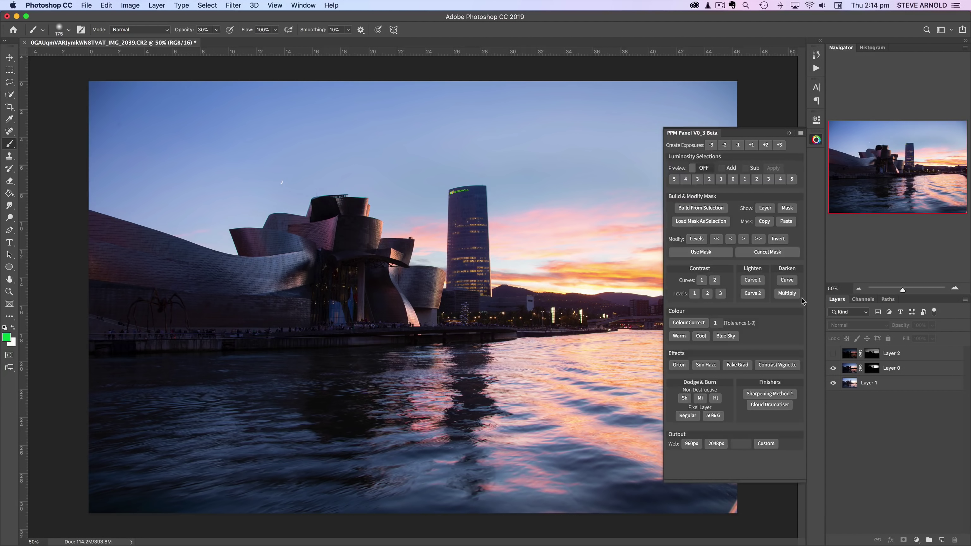
click(786, 293)
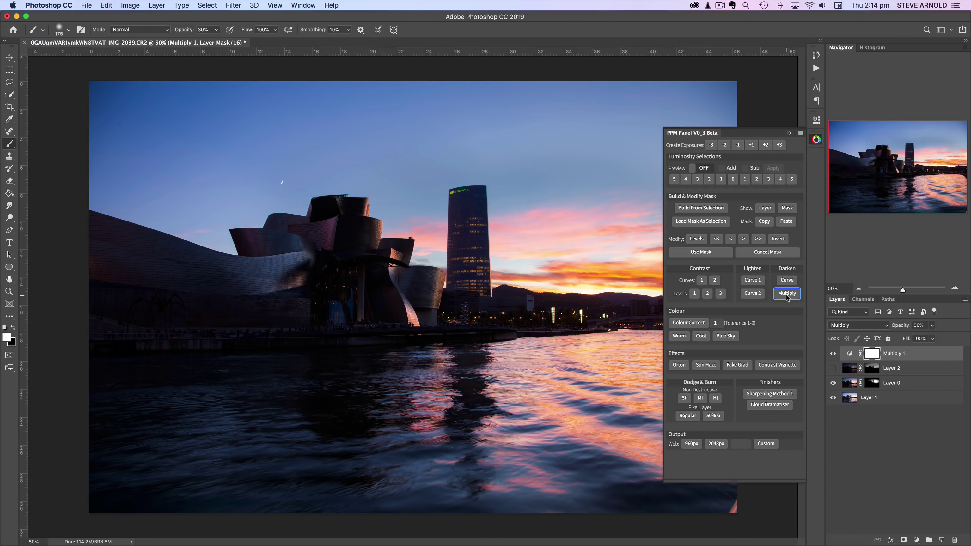
click(816, 139)
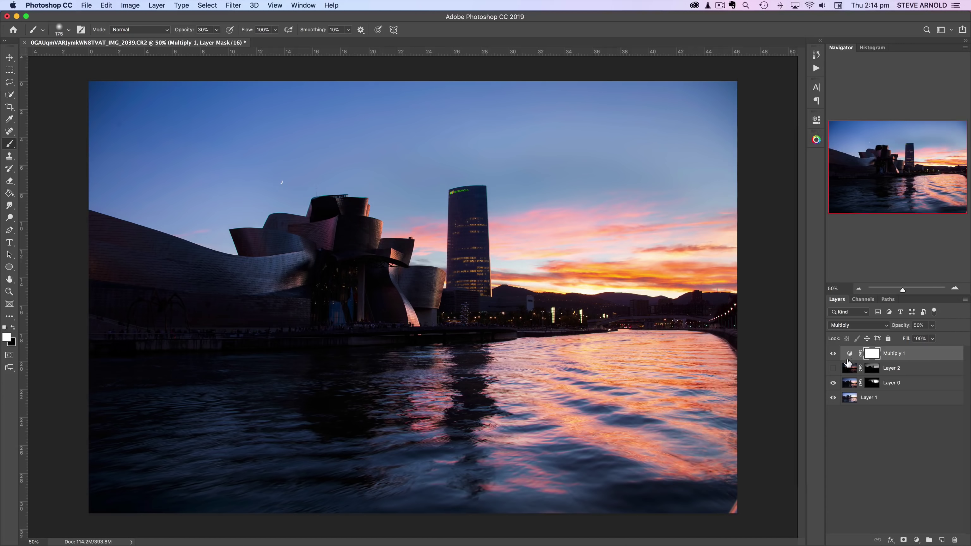
drag(841, 357, 853, 375)
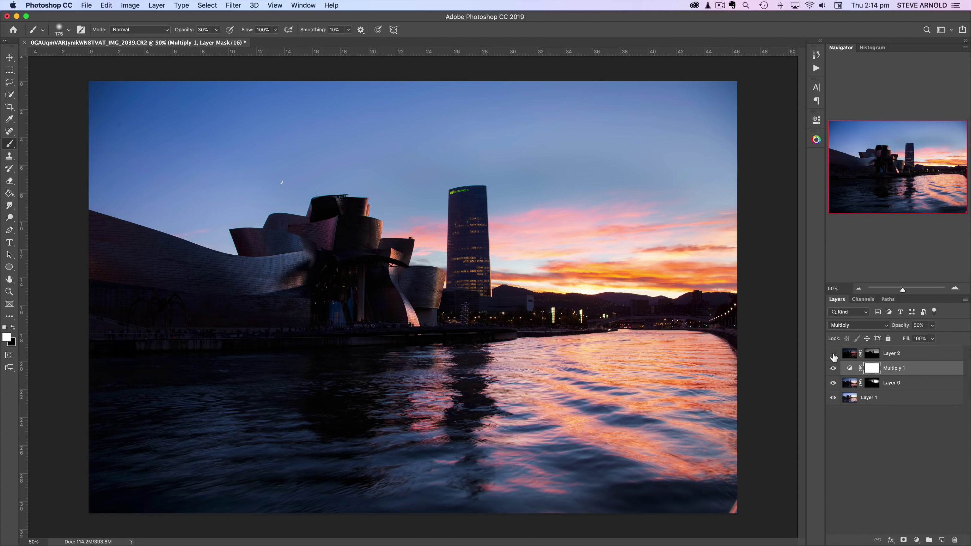
- Toggle the Multiply 1 layer off and on to examine its darkening of the image
click(851, 369)
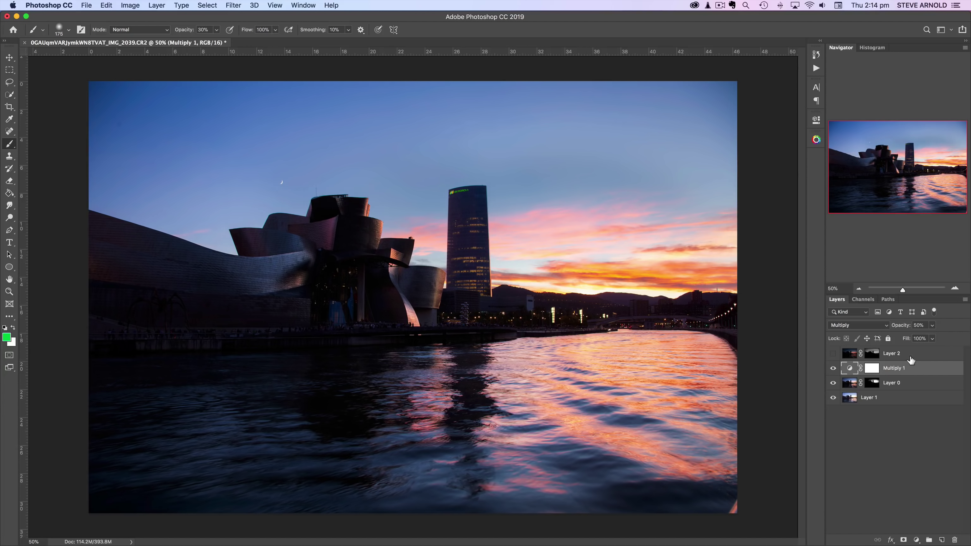
click(833, 369)
click(834, 369)
click(834, 369)
click(833, 369)
- Invert Multiply 1's mask to black, make Layer 2 visible, and stack Multiply 1 above it
click(871, 369)
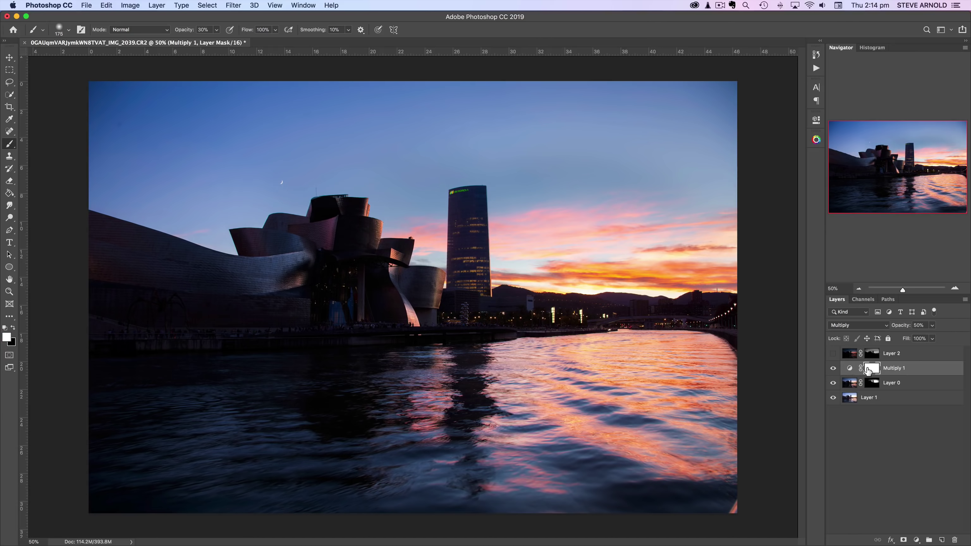
key(super+i)
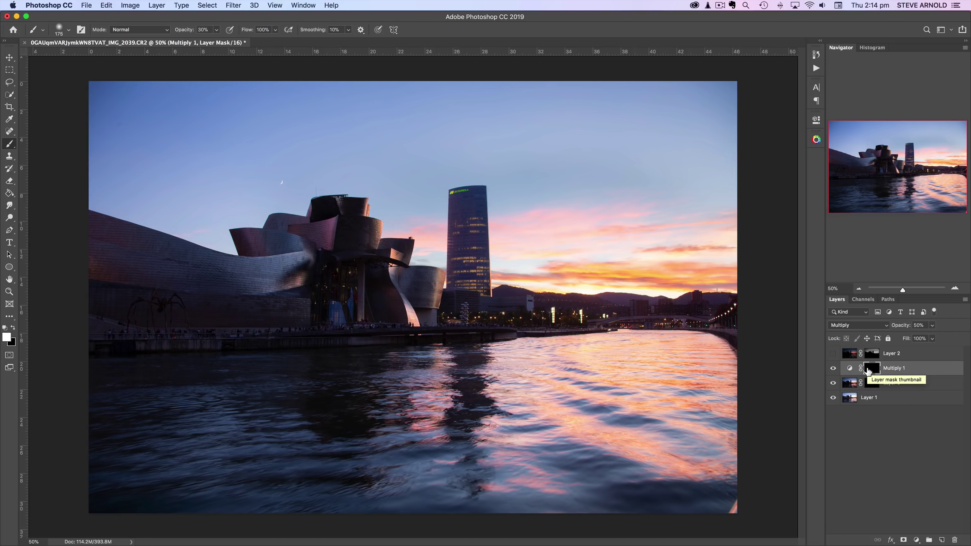
click(833, 356)
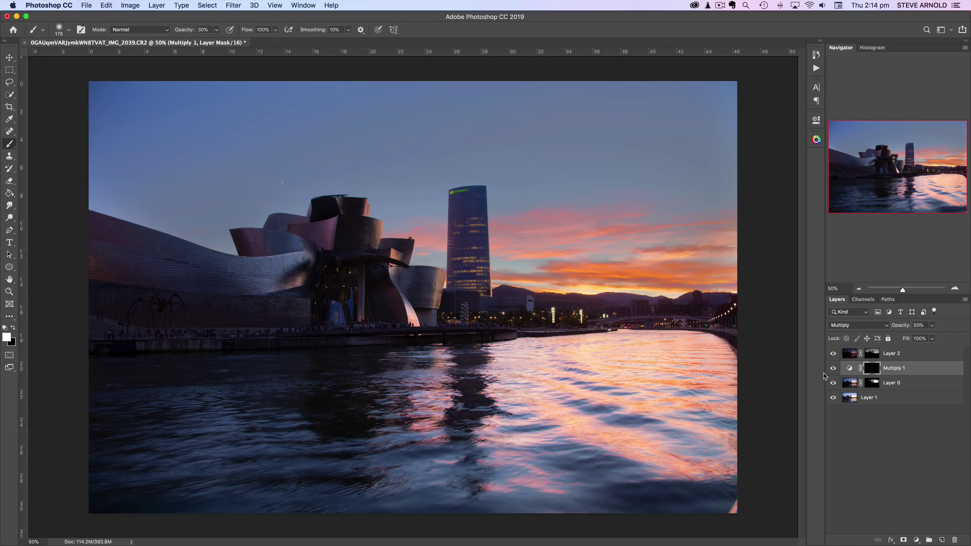
drag(850, 372, 850, 353)
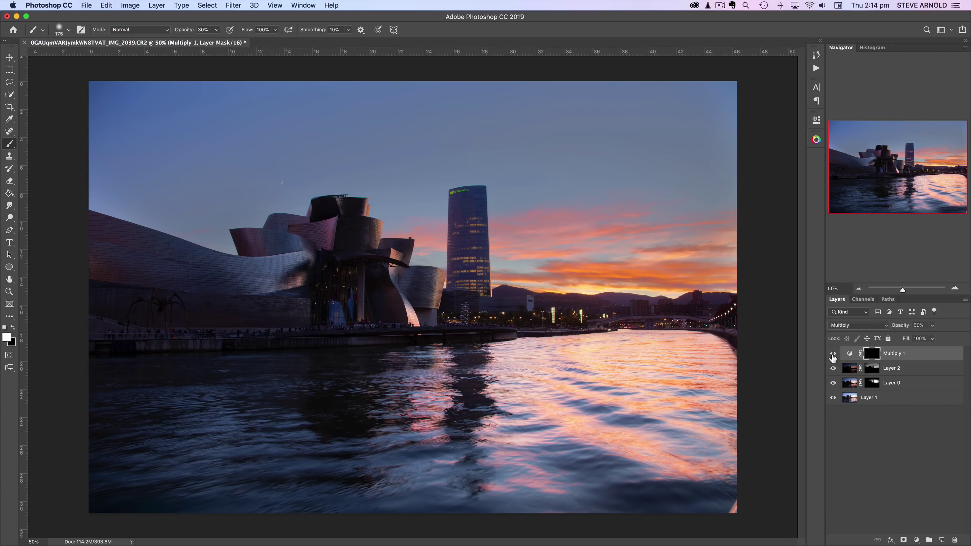
- Paint white over the river on Multiply 1's mask with a size 900 brush at 100% opacity to darken the water
click(850, 356)
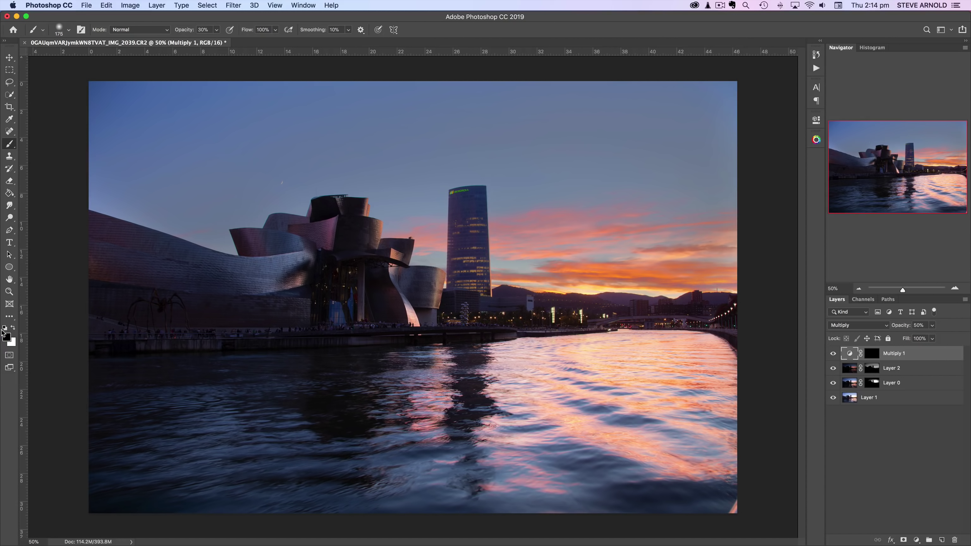
click(872, 353)
key(bracketright)
key(bracketright)
key(bracketright)
key(bracketright)
key(bracketright)
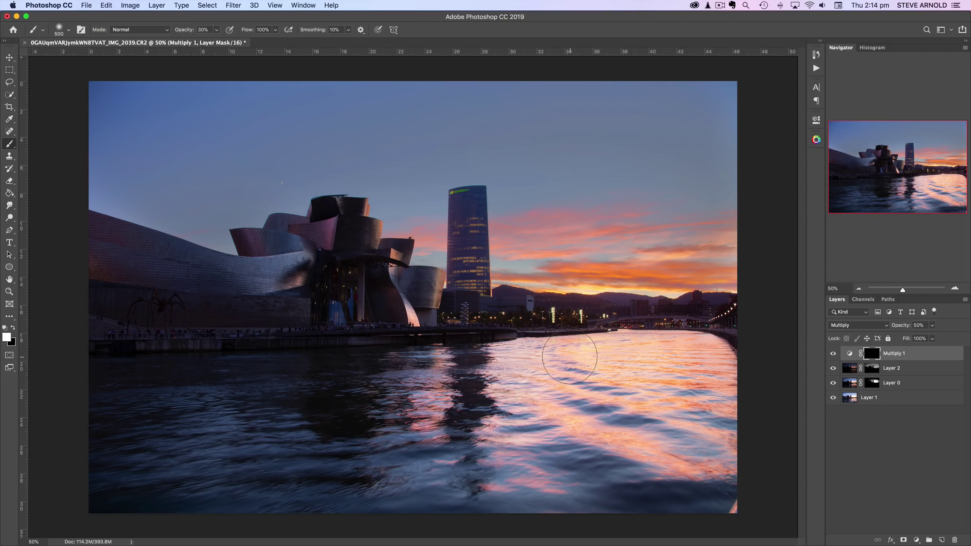
key(bracketright)
key(bracketright)
key(bracketright)
key(bracketright)
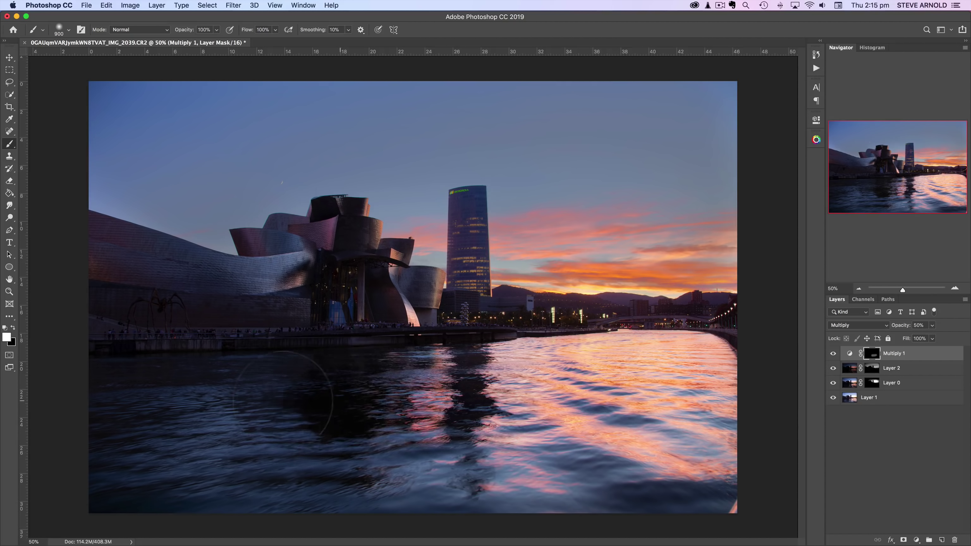
mouse_move(577, 461)
mouse_down()
mouse_move(382, 478)
mouse_move(175, 470)
mouse_move(119, 373)
mouse_up()
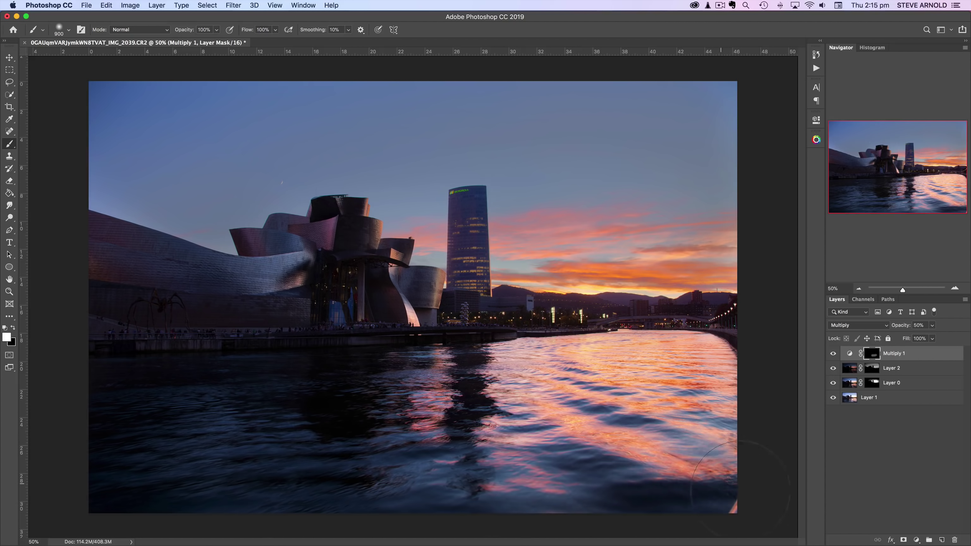
drag(564, 386, 675, 379)
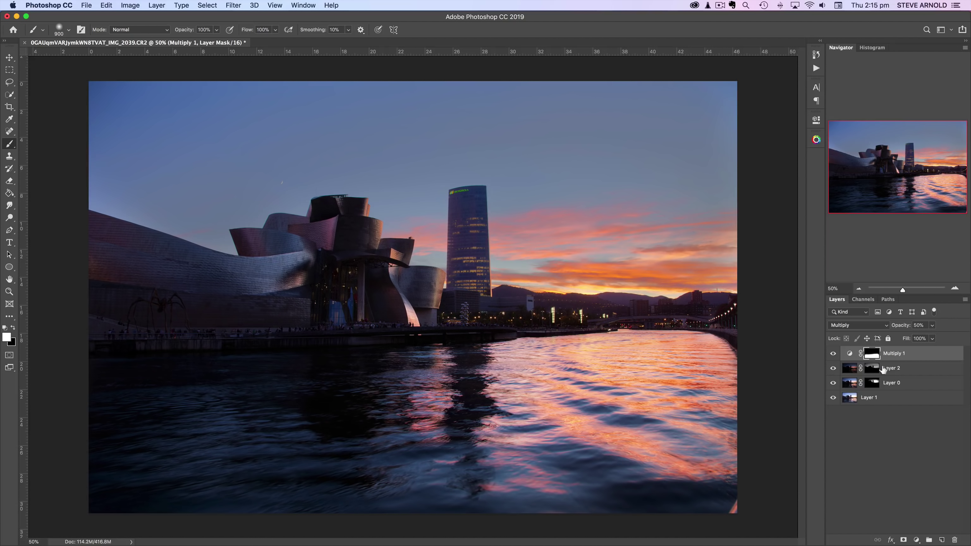
- Try a stronger Multiply 1 layer opacity of 64%, and return it to 50%
drag(900, 328, 907, 328)
mouse_move(901, 328)
mouse_down()
mouse_move(891, 329)
mouse_move(902, 330)
mouse_up()
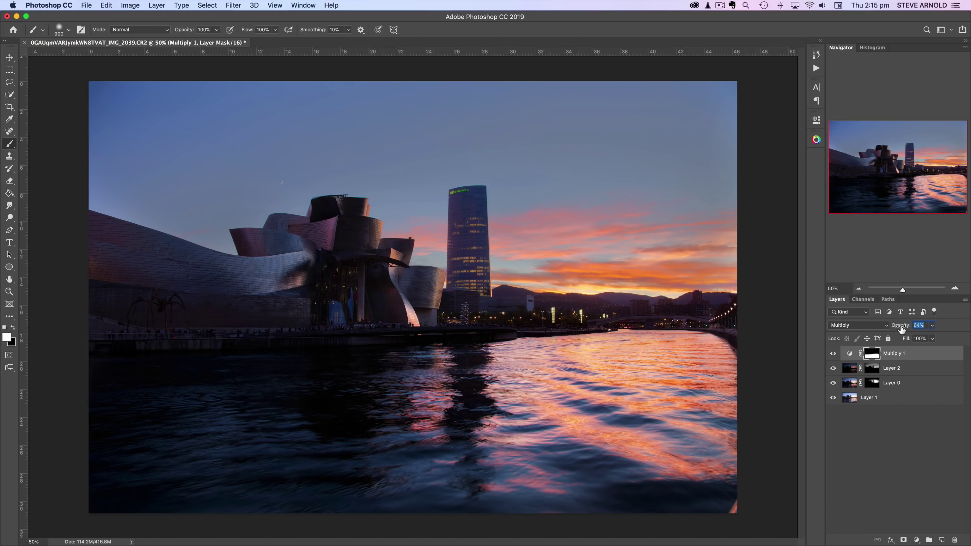
drag(902, 329, 895, 334)
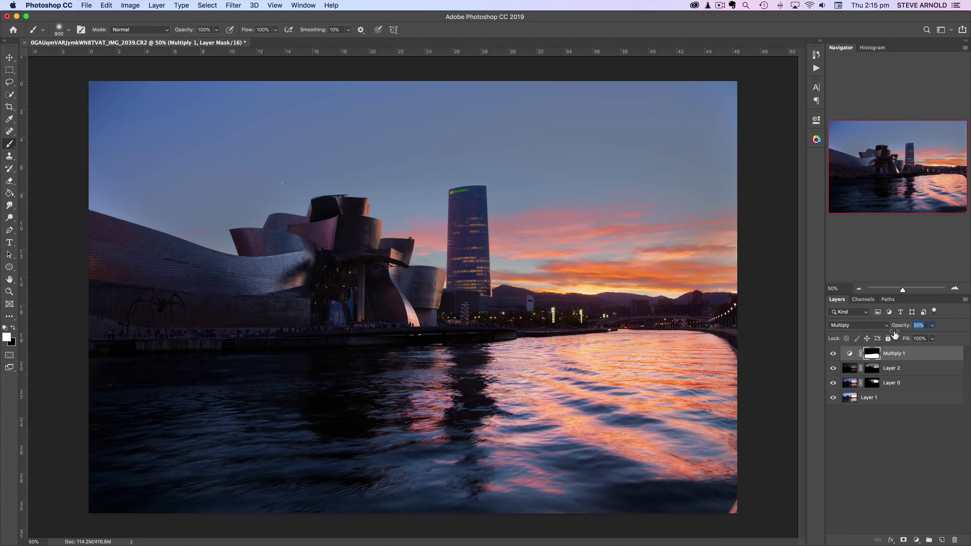
- Compare the image with and without Multiply 1, and examine its overall balance at reduced size
click(833, 354)
click(833, 354)
click(860, 289)
click(860, 290)
click(859, 290)
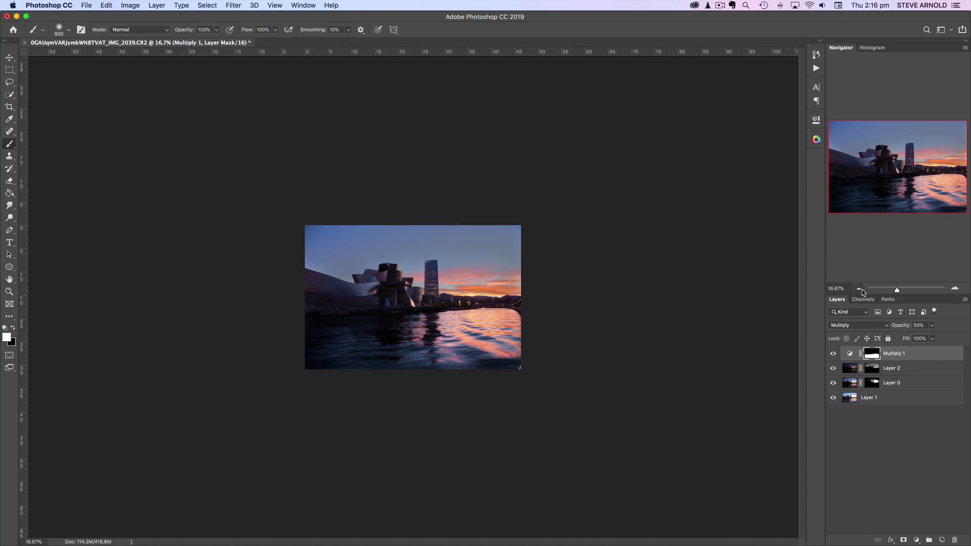
click(955, 289)
click(955, 289)
click(955, 290)
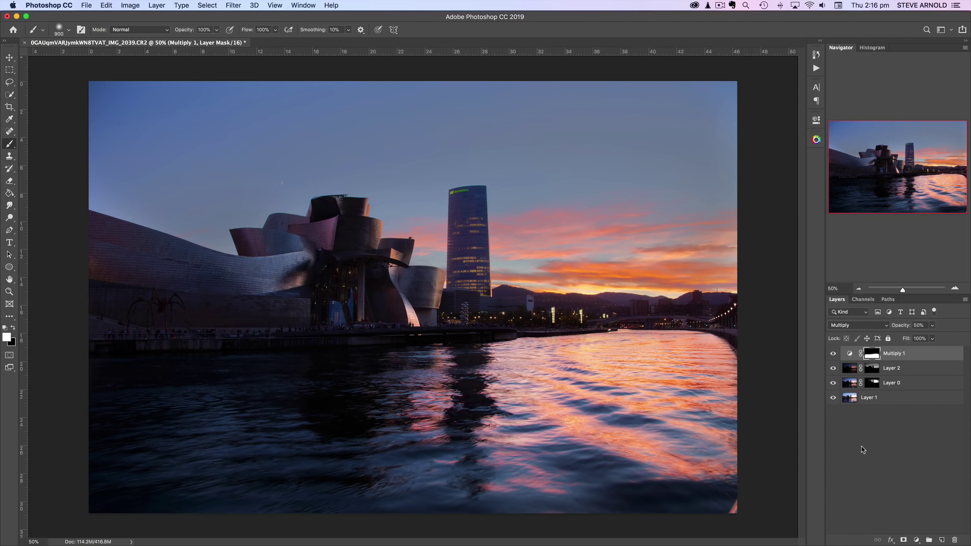
- Add a Curves adjustment layer above Multiply 1 with slightly raised midtones, and invert its mask to black
click(926, 466)
click(917, 540)
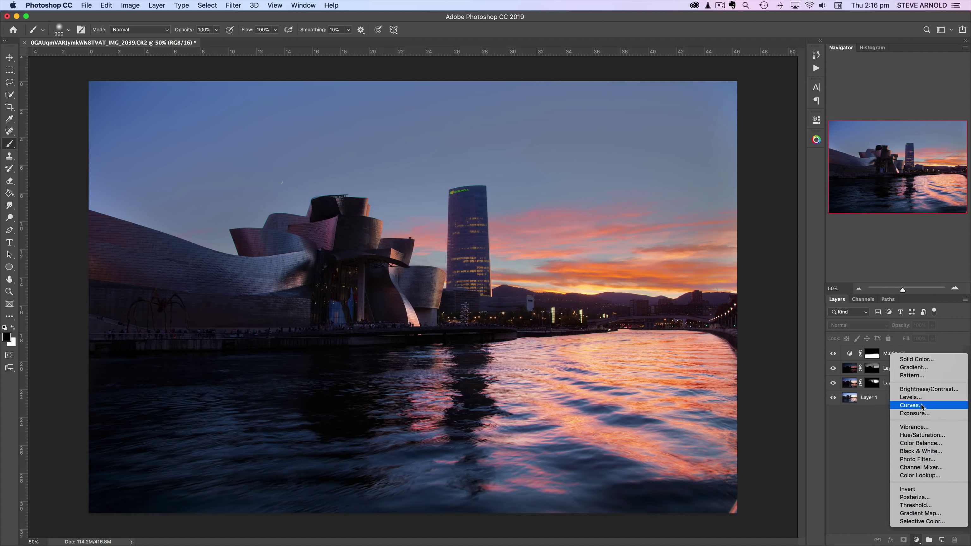
click(923, 406)
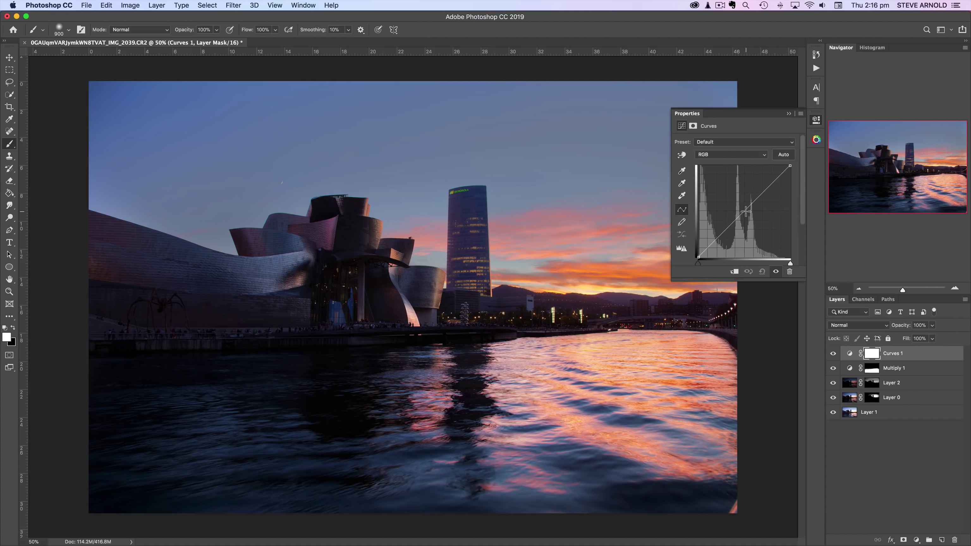
drag(745, 211, 744, 203)
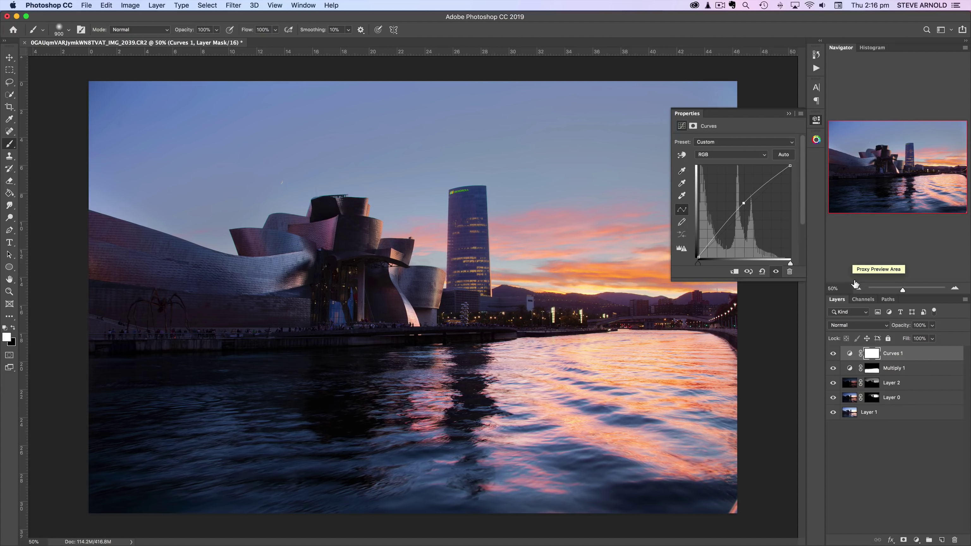
click(817, 120)
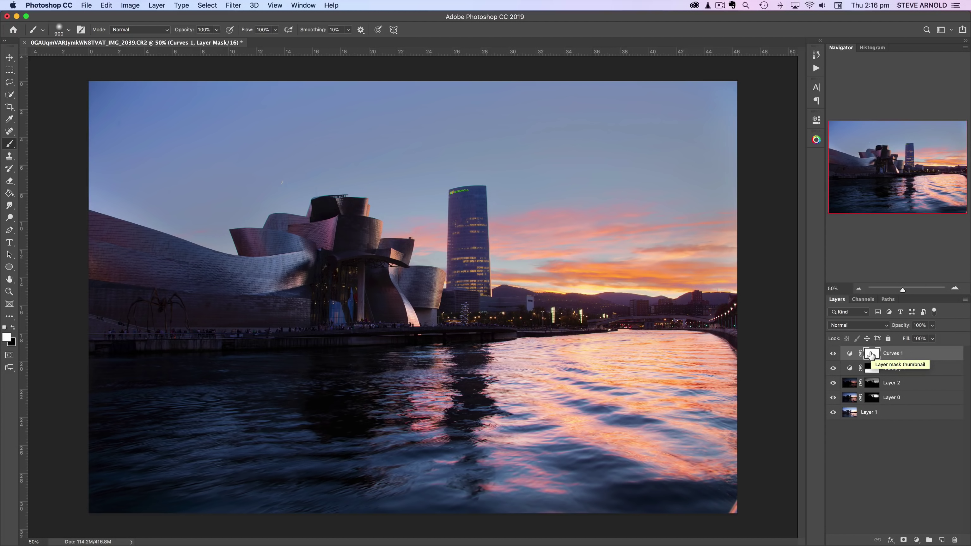
key(super+i)
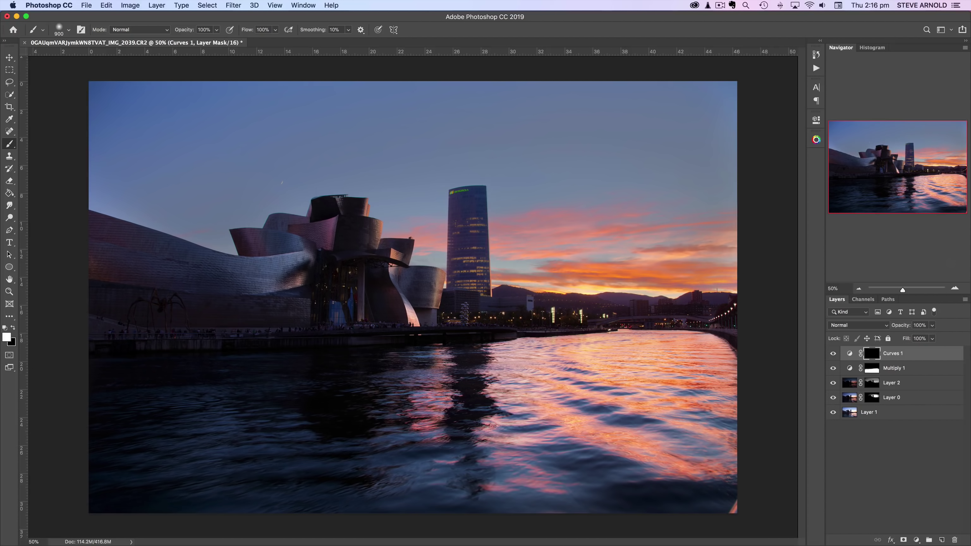
- Copy Layer 2's mask with the PPM Panel, paste it into Curves 1's mask, and return to the normal image view
click(873, 383)
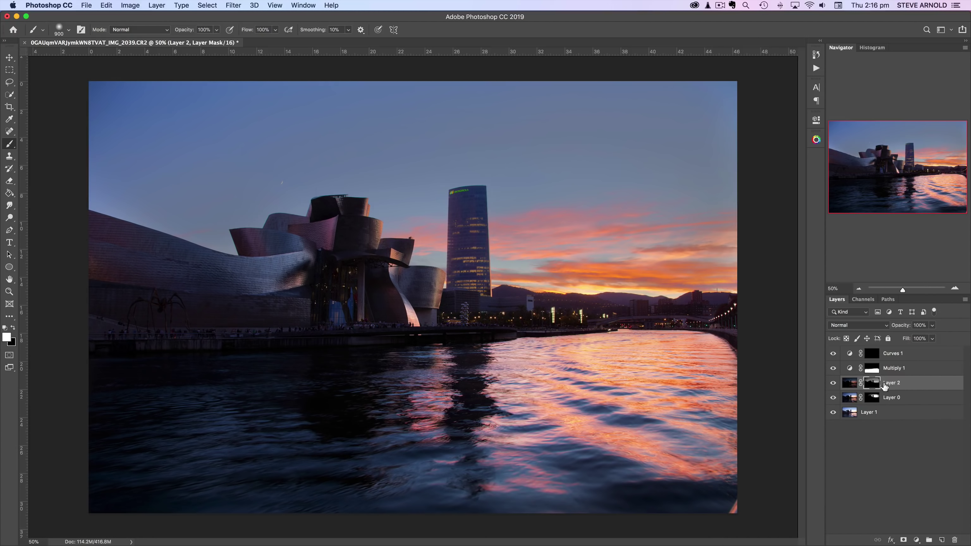
click(818, 139)
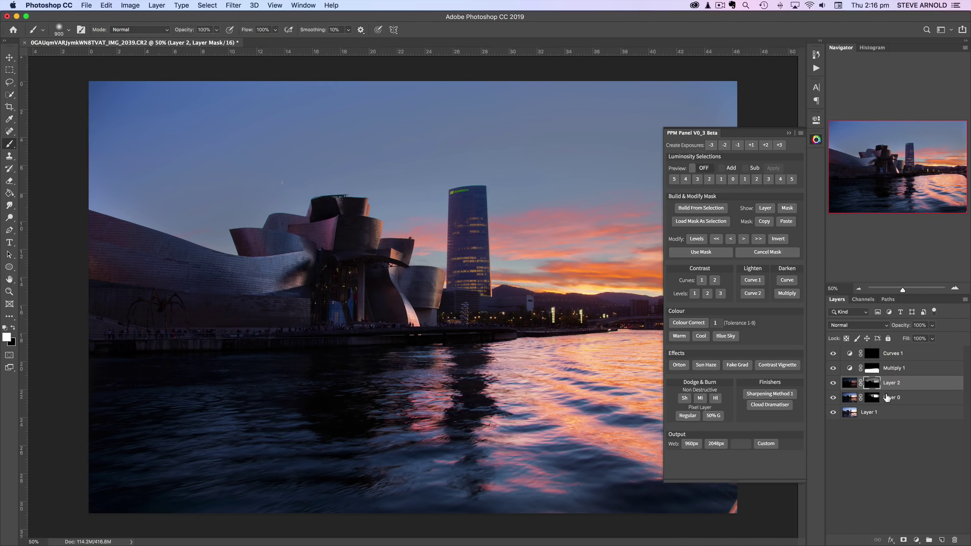
click(861, 288)
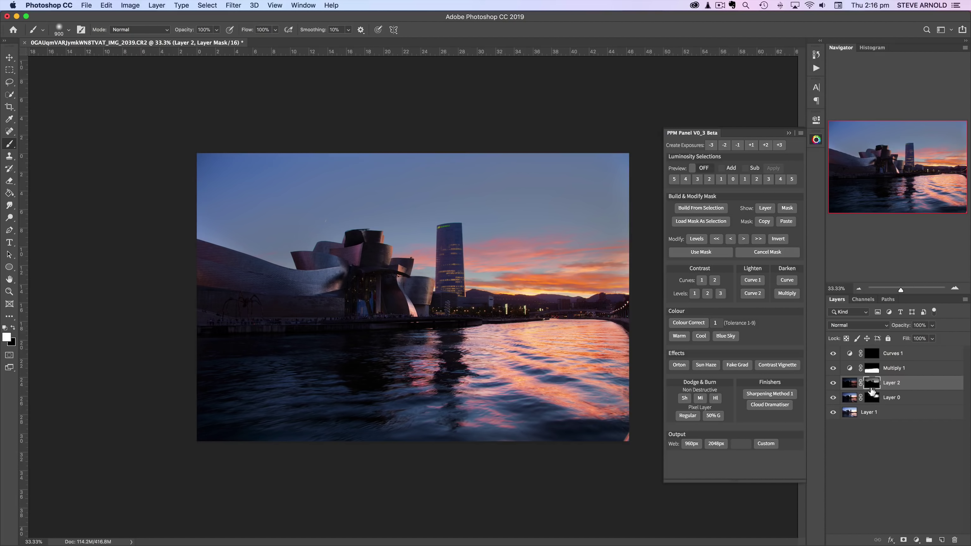
click(850, 383)
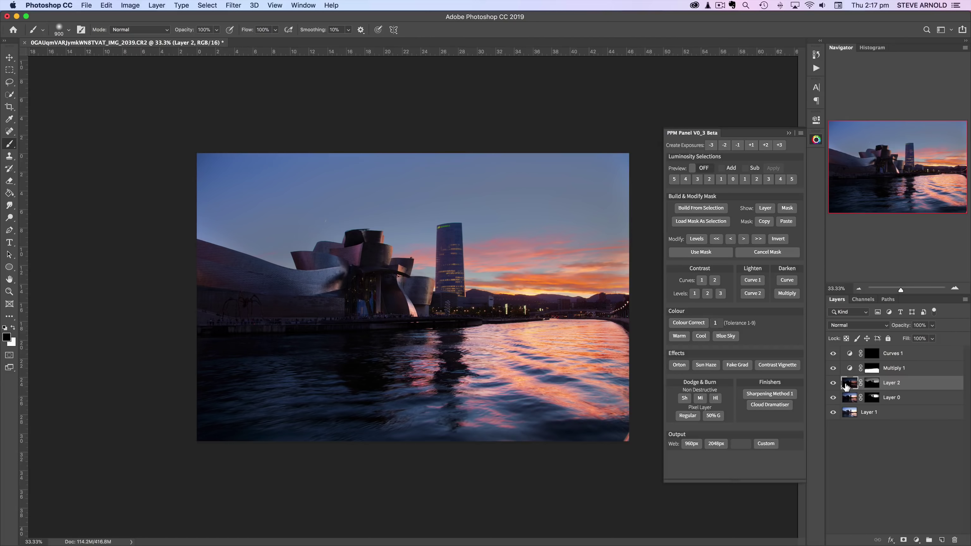
click(877, 387)
click(769, 208)
click(787, 208)
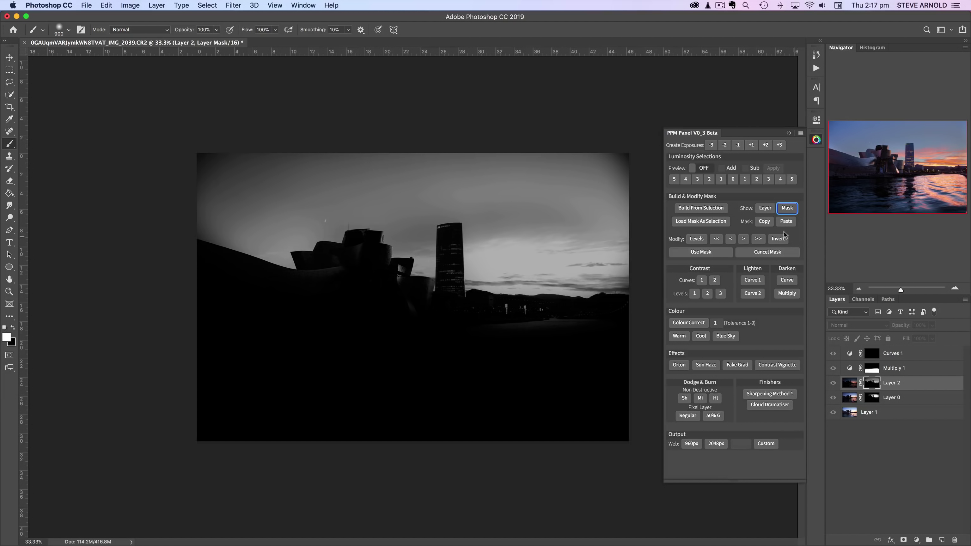
click(763, 222)
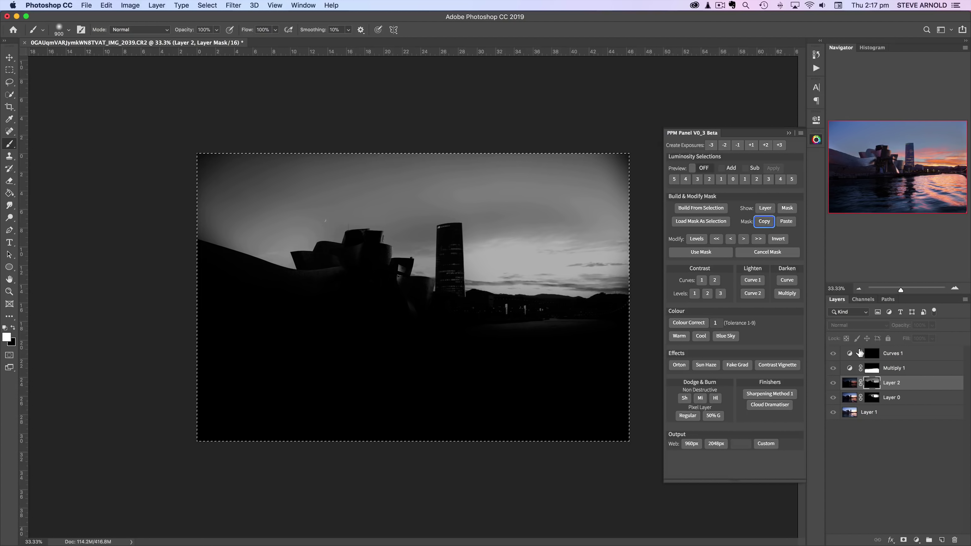
alt+click(871, 354)
click(786, 221)
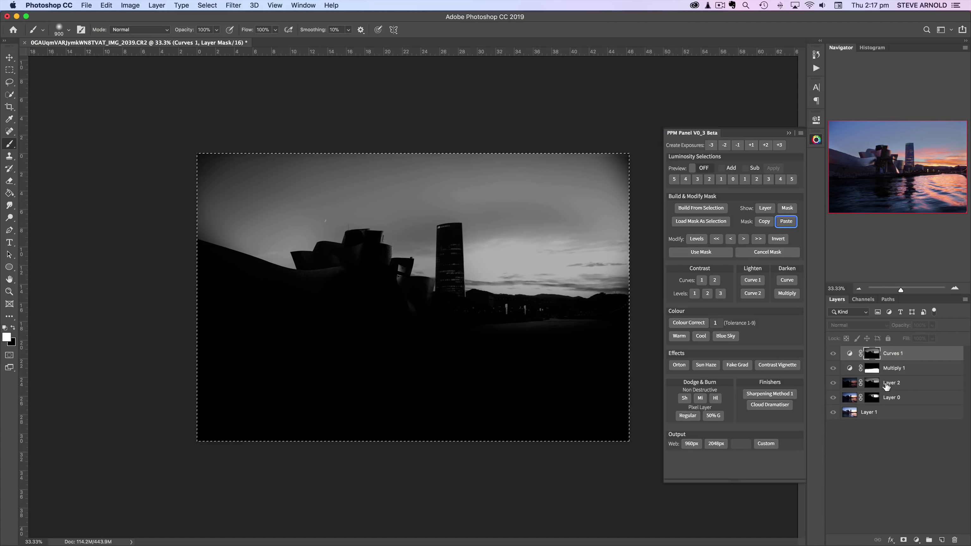
click(849, 353)
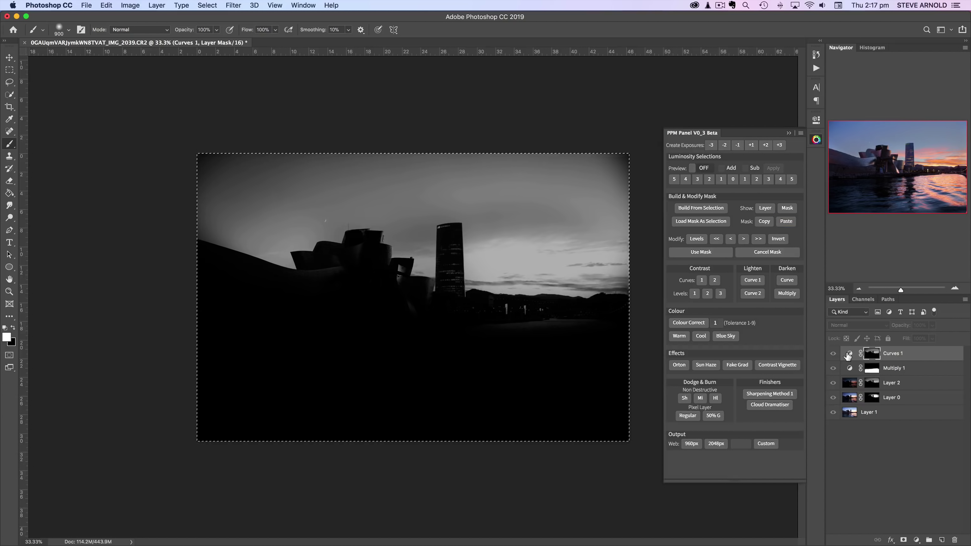
click(817, 142)
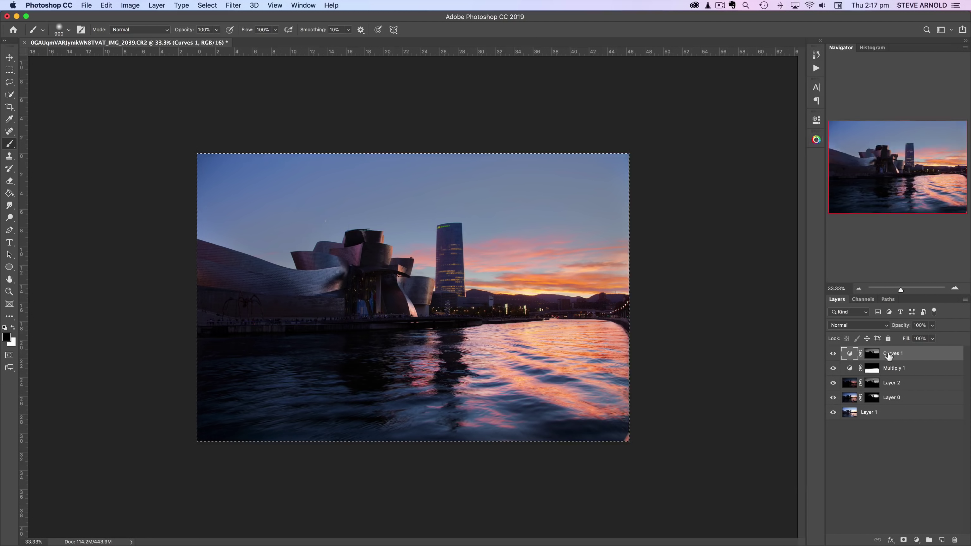
- Toggle the Curves 1 layer off and on to examine its brightening of the sky
click(834, 354)
click(835, 355)
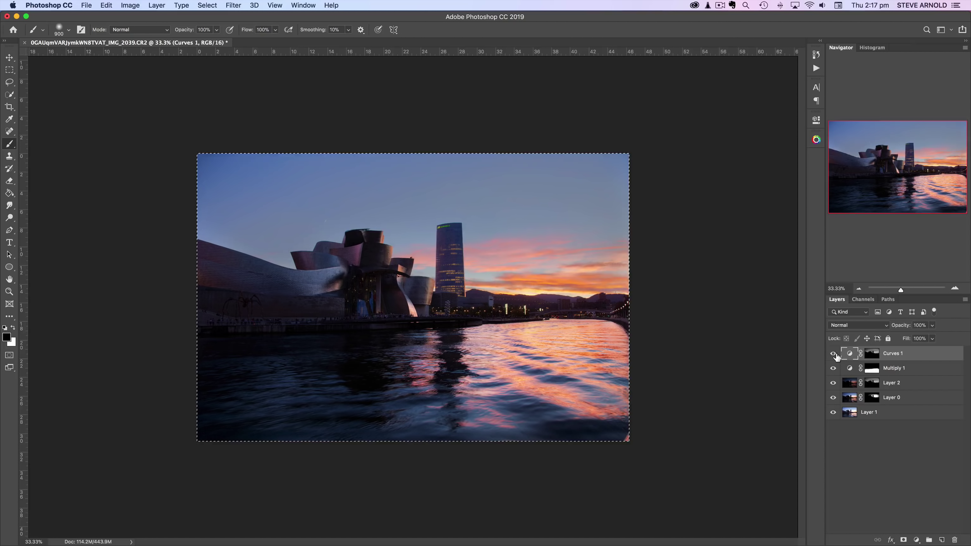
click(835, 354)
click(835, 354)
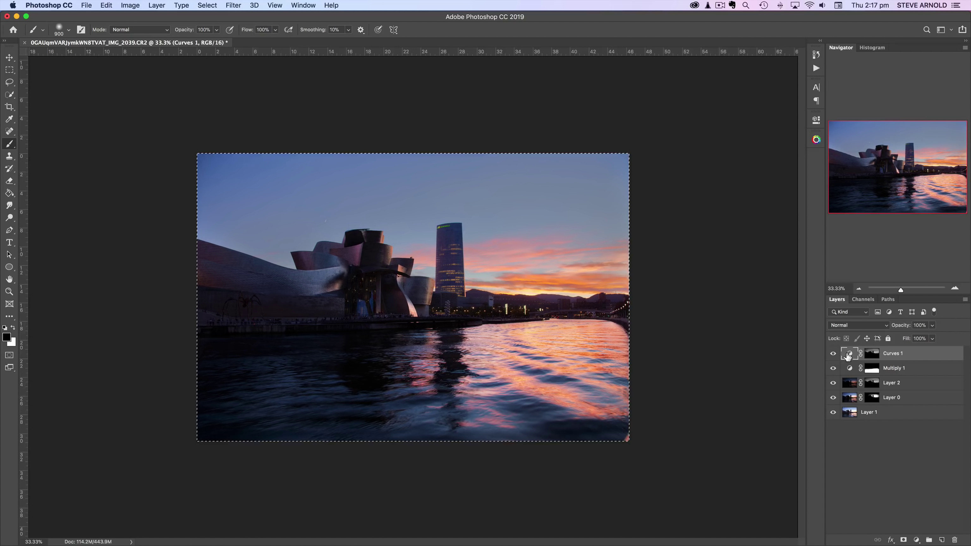
- Raise the midtone point of the Curves 1 adjustment slightly further to brighten the sky, and check the whole image at reduced size
double_click(848, 355)
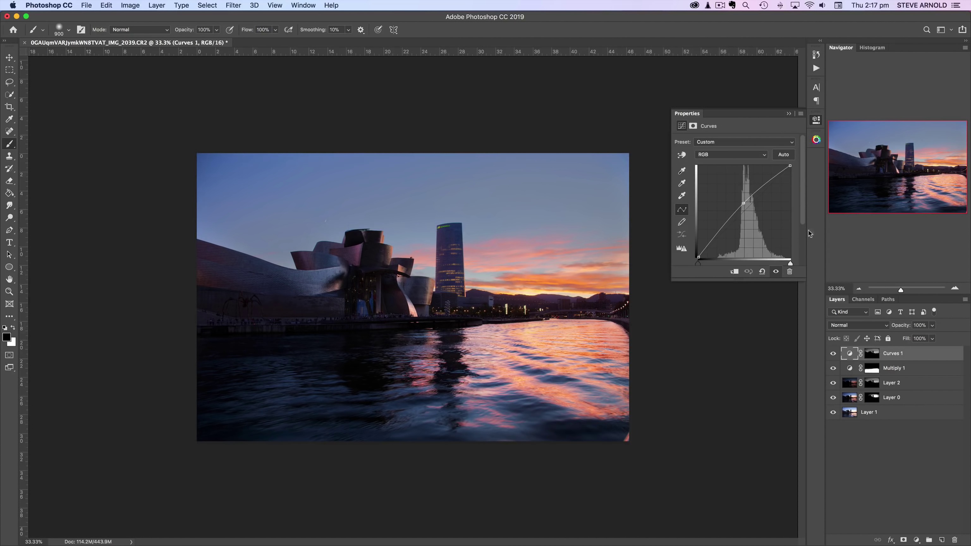
drag(743, 203, 743, 199)
click(859, 289)
click(858, 289)
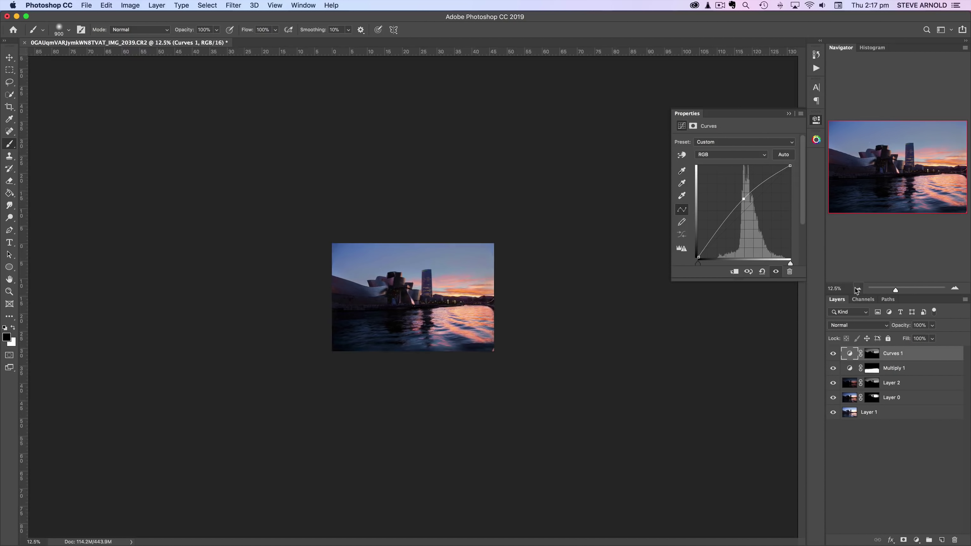
click(955, 289)
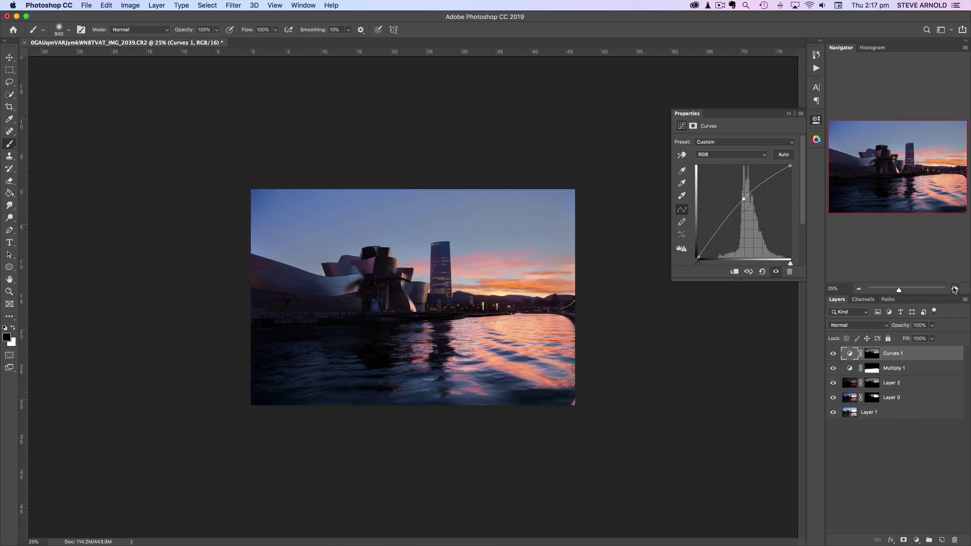
click(955, 289)
click(954, 289)
click(815, 122)
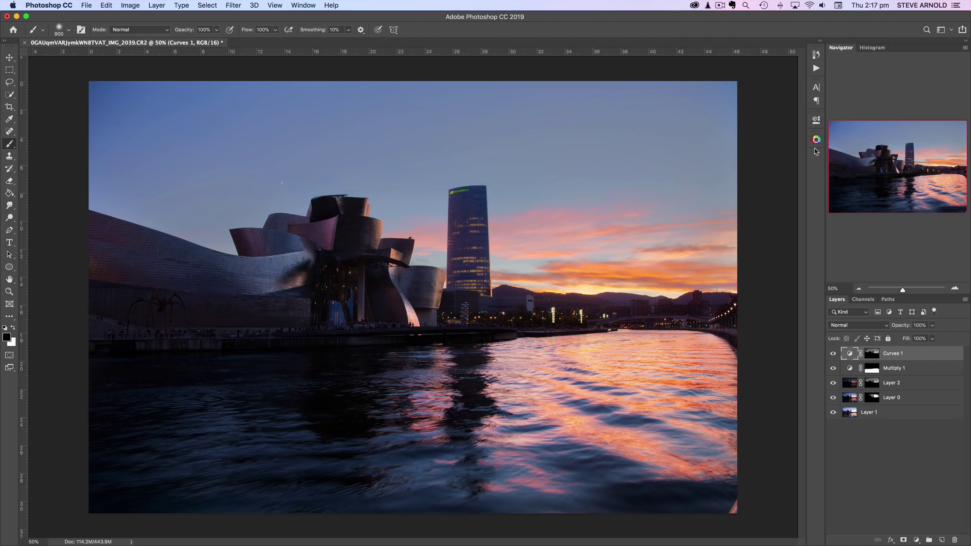
click(722, 6)
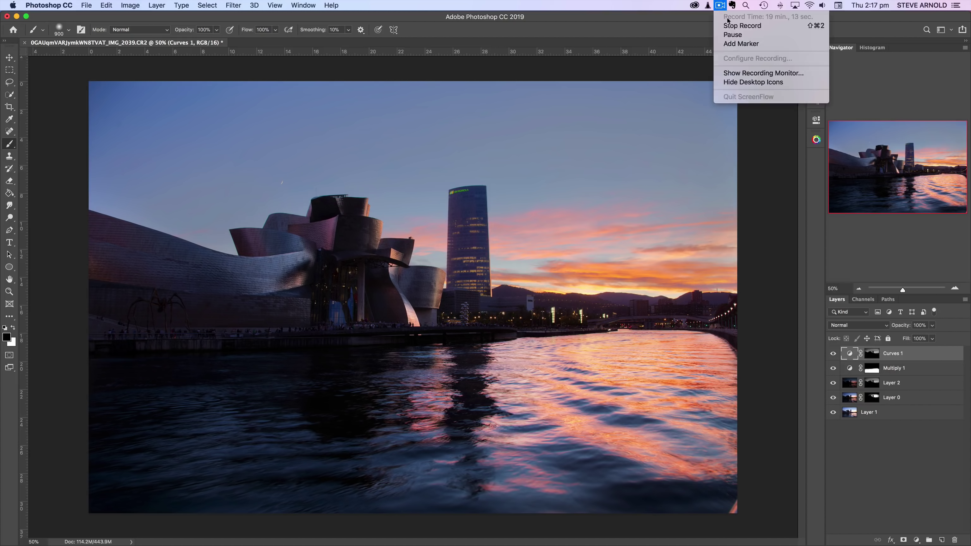
click(738, 34)
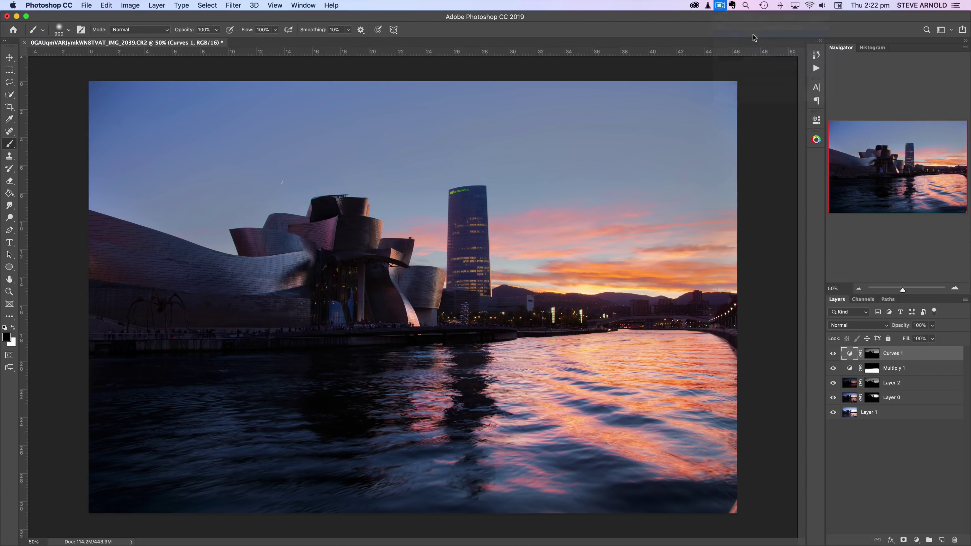
click(782, 114)
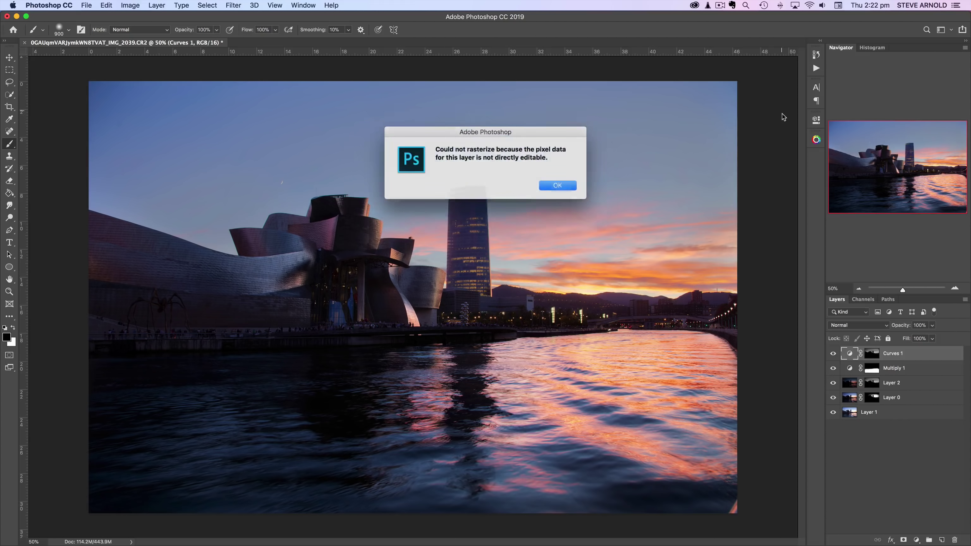
click(558, 186)
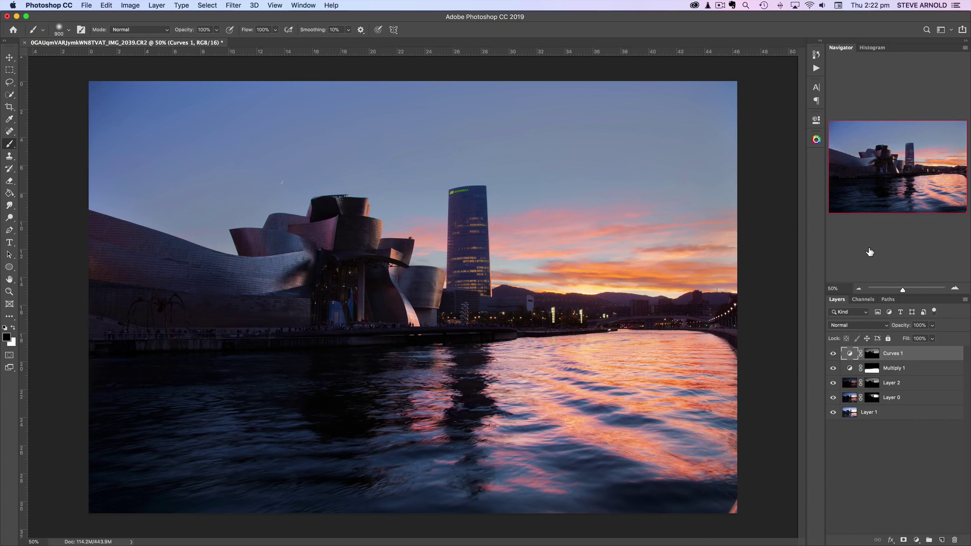
- Examine the sunset horizon, hills and bridge at 100% and 200% magnification, then check the whole image at 50%
click(955, 288)
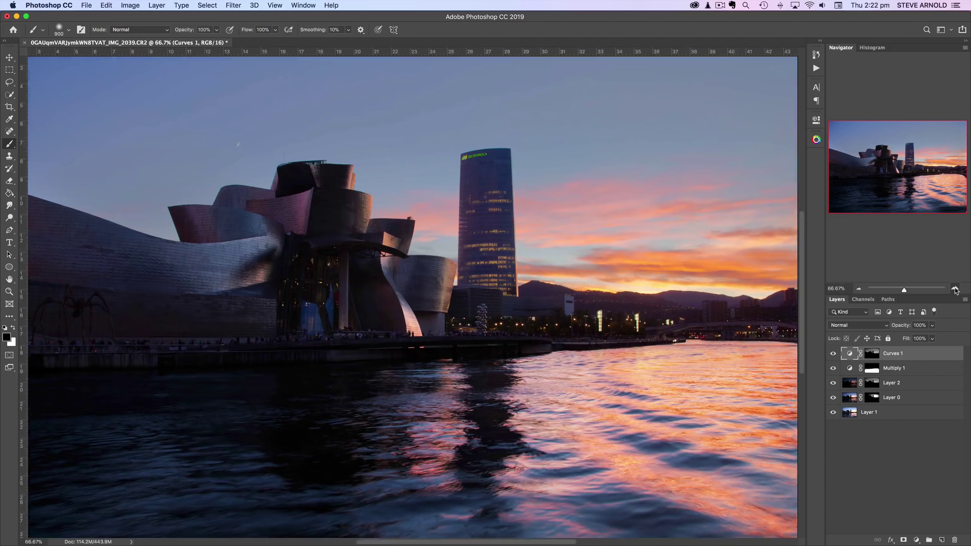
click(955, 289)
drag(887, 187, 929, 184)
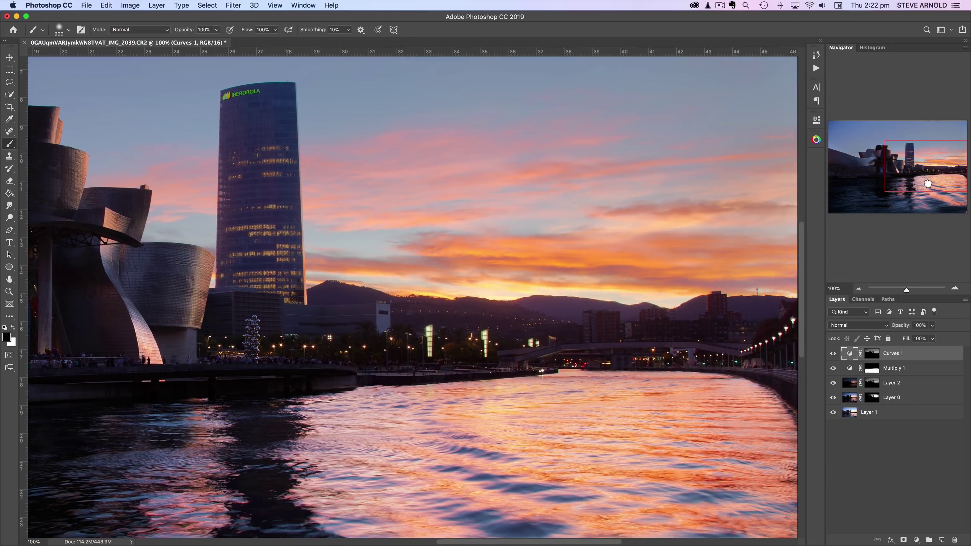
click(955, 288)
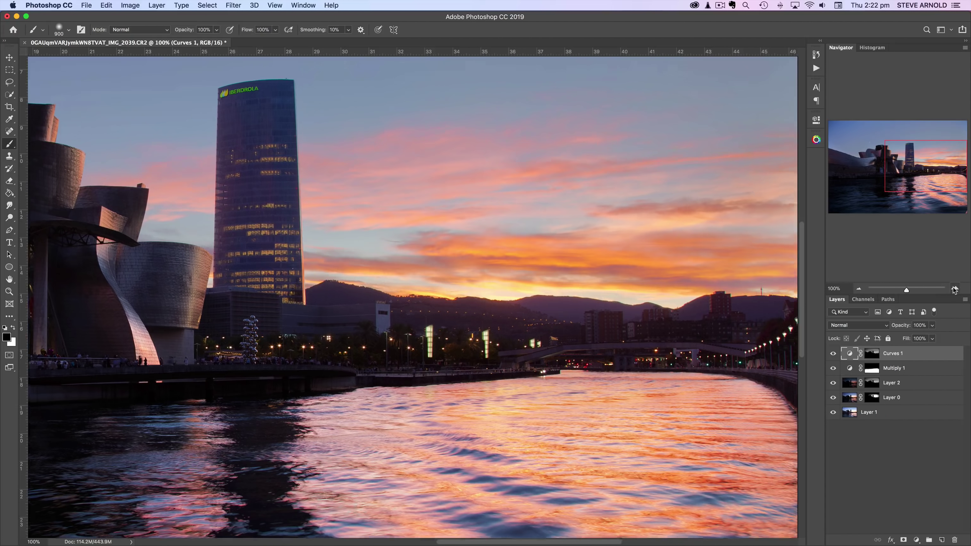
drag(940, 167, 959, 169)
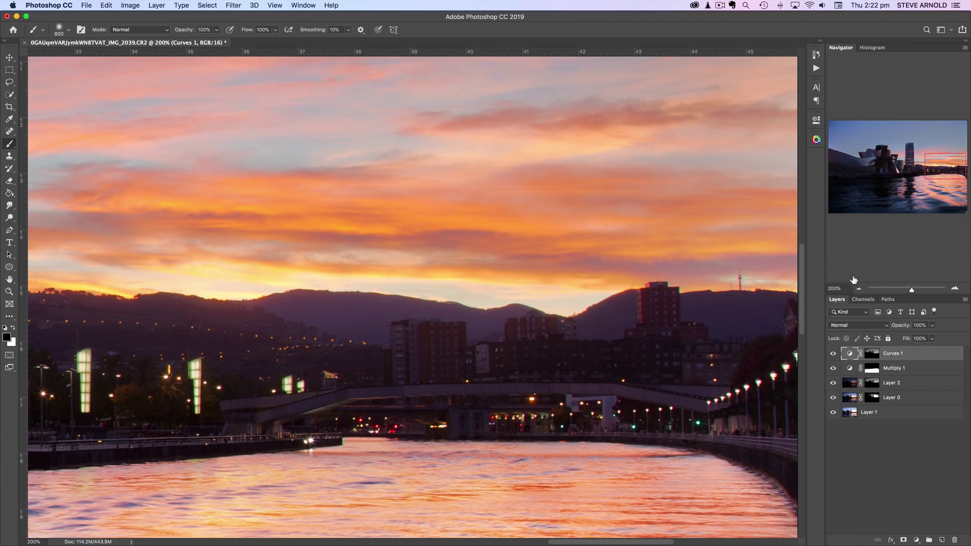
click(860, 288)
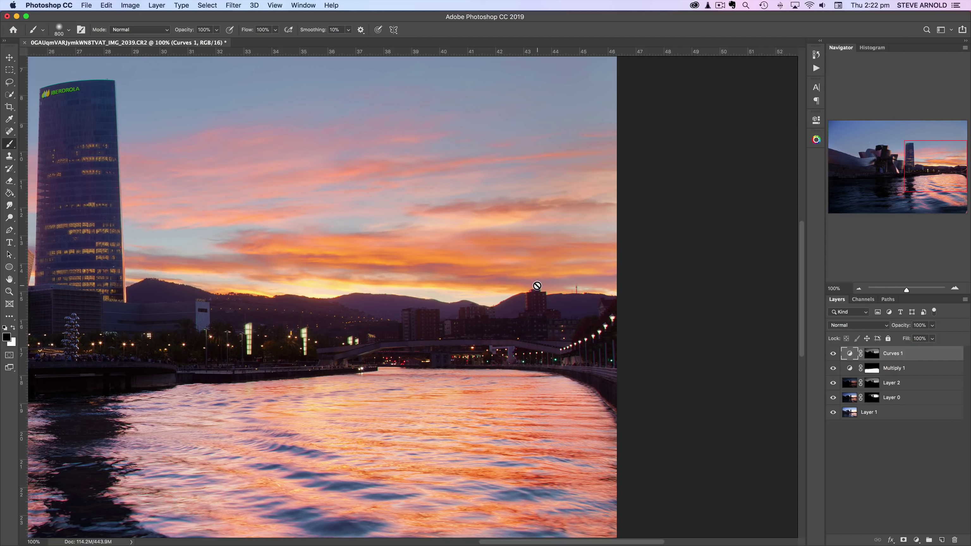
click(957, 289)
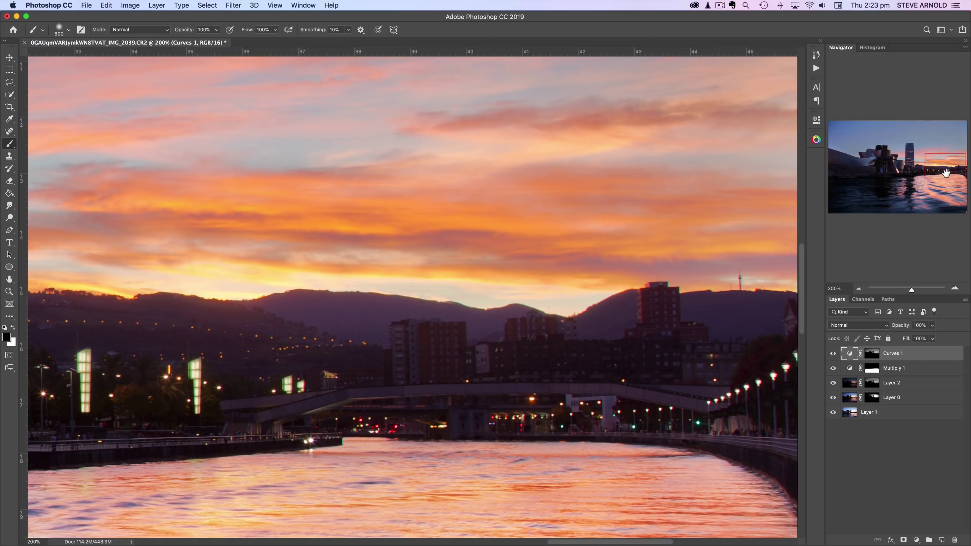
drag(951, 175, 954, 172)
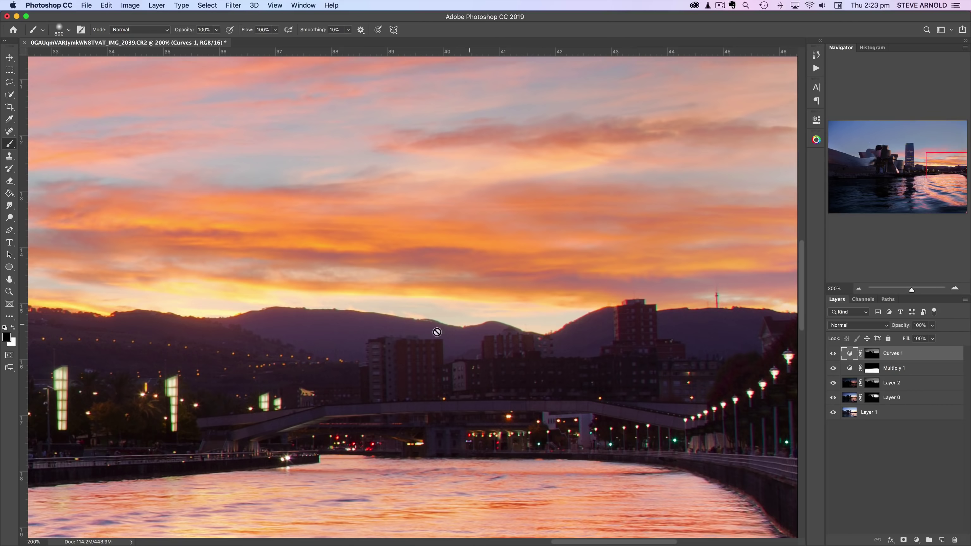
click(858, 289)
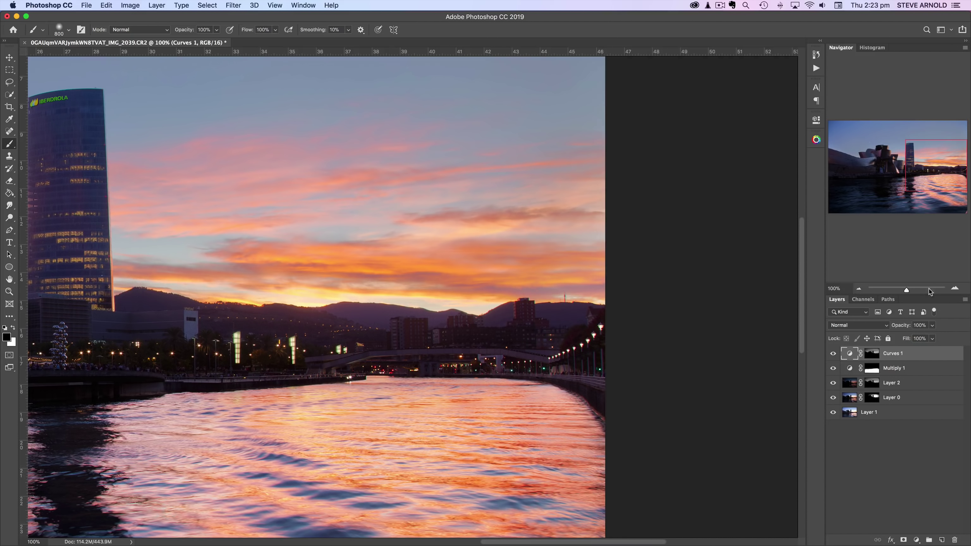
click(955, 289)
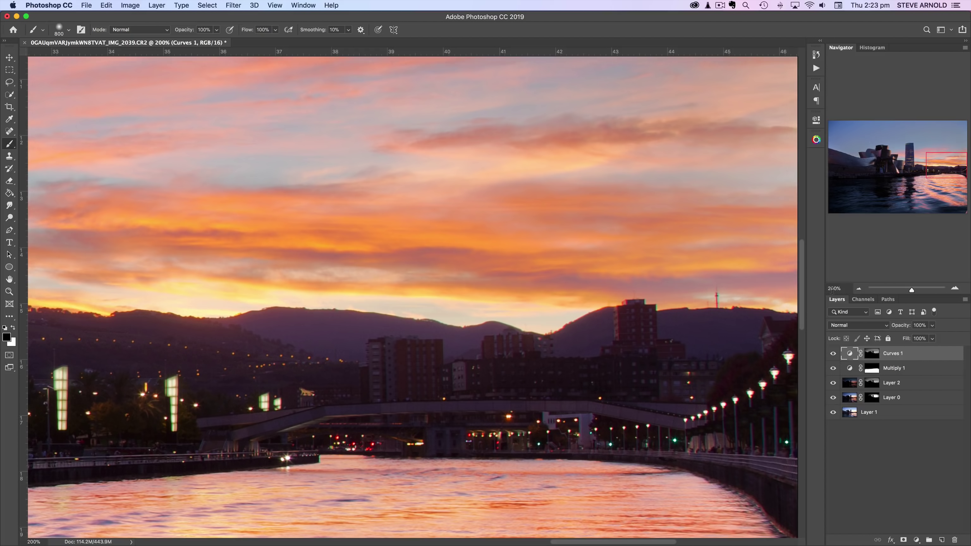
click(859, 290)
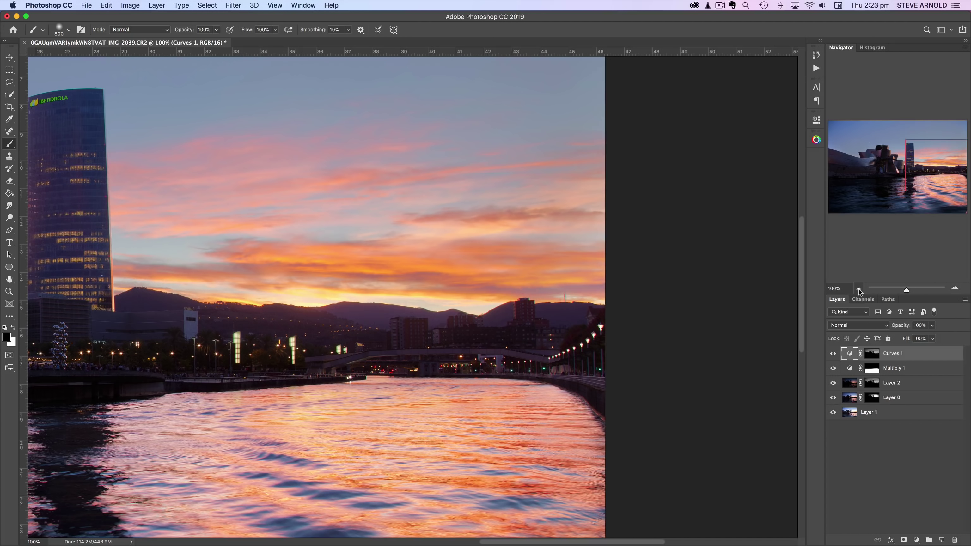
click(859, 290)
click(860, 290)
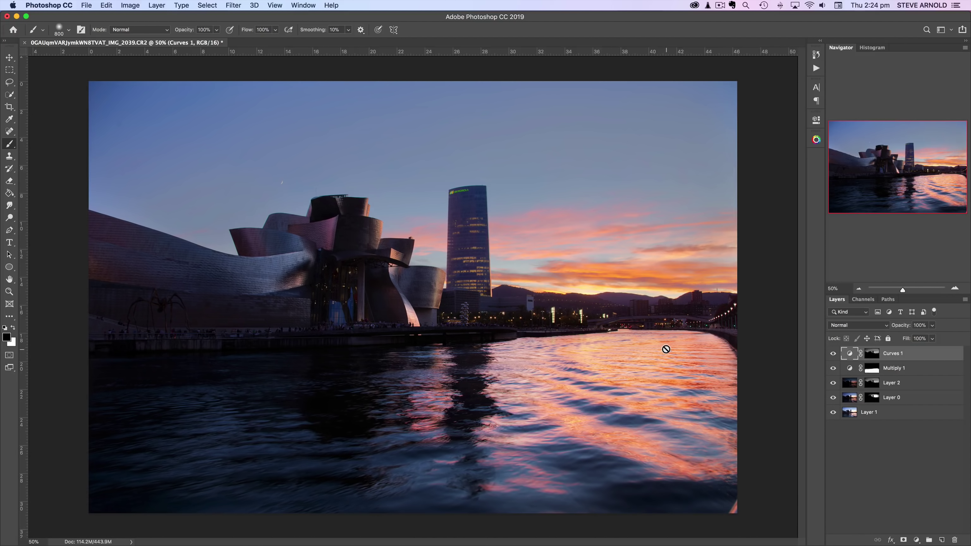
- Deselect all layers and toggle the Multiply 1 layer off and on repeatedly to examine its darkening of the water
click(900, 468)
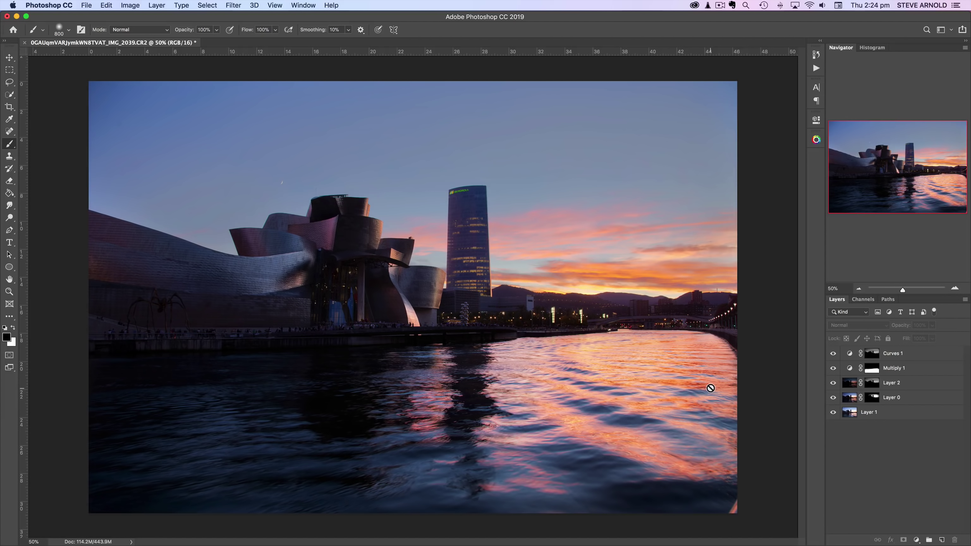
click(833, 354)
click(833, 369)
click(834, 369)
click(833, 369)
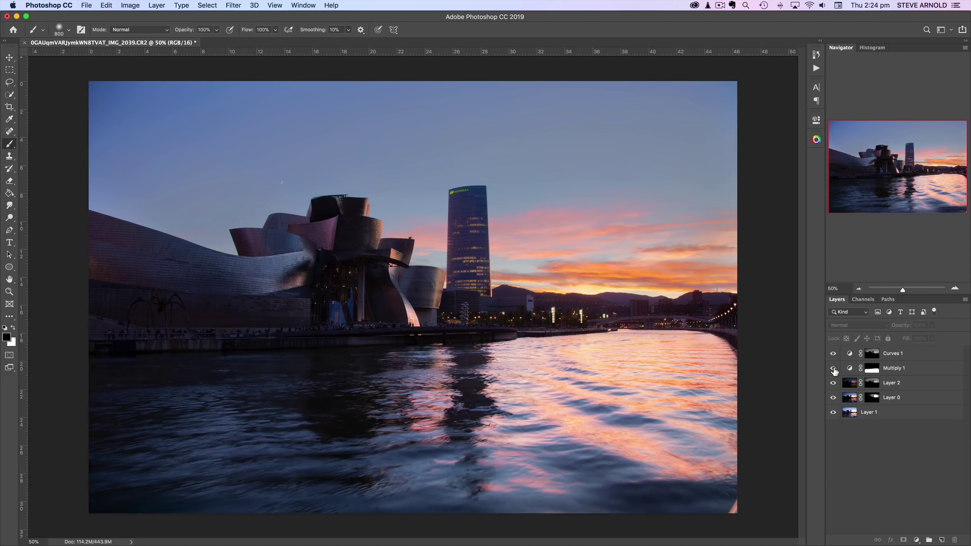
click(833, 369)
click(834, 369)
click(833, 369)
click(834, 369)
click(834, 369)
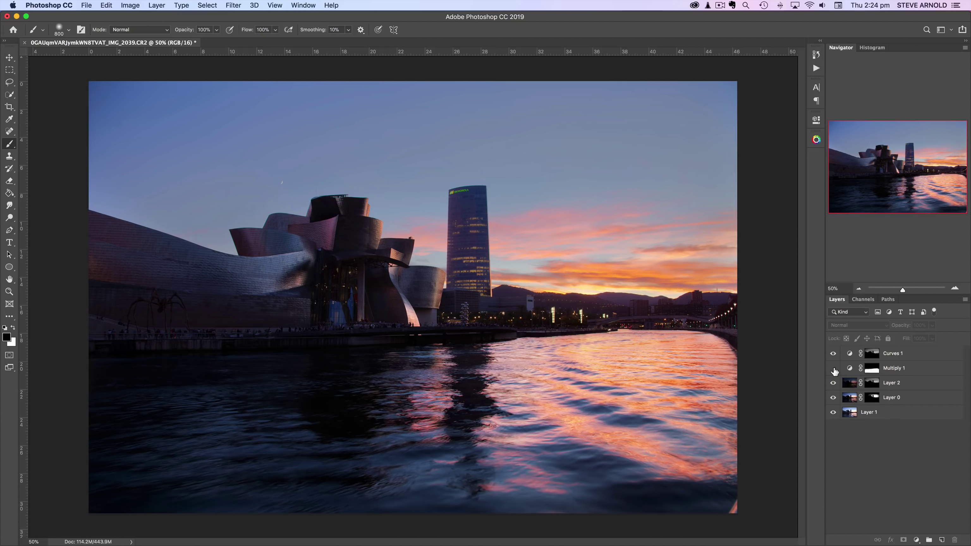
click(834, 369)
click(834, 369)
click(834, 369)
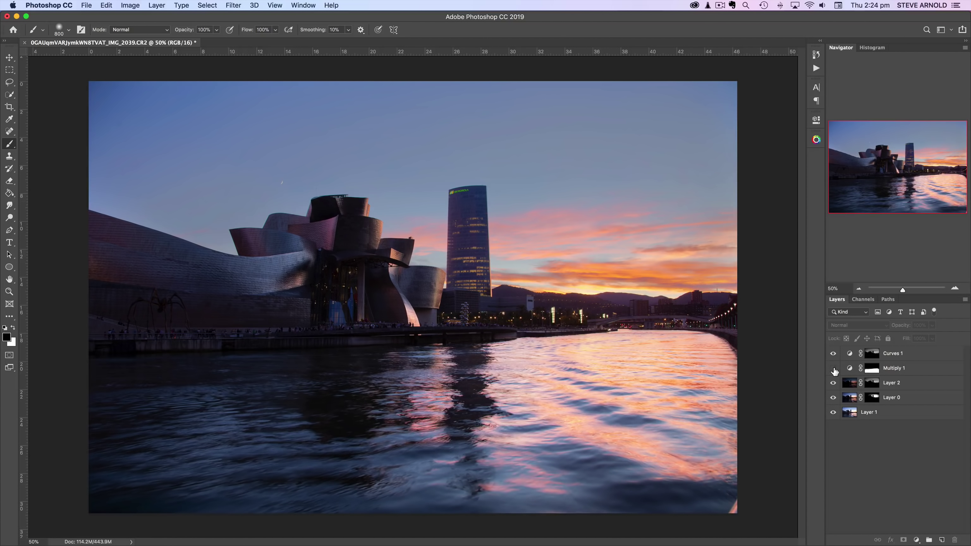
click(833, 369)
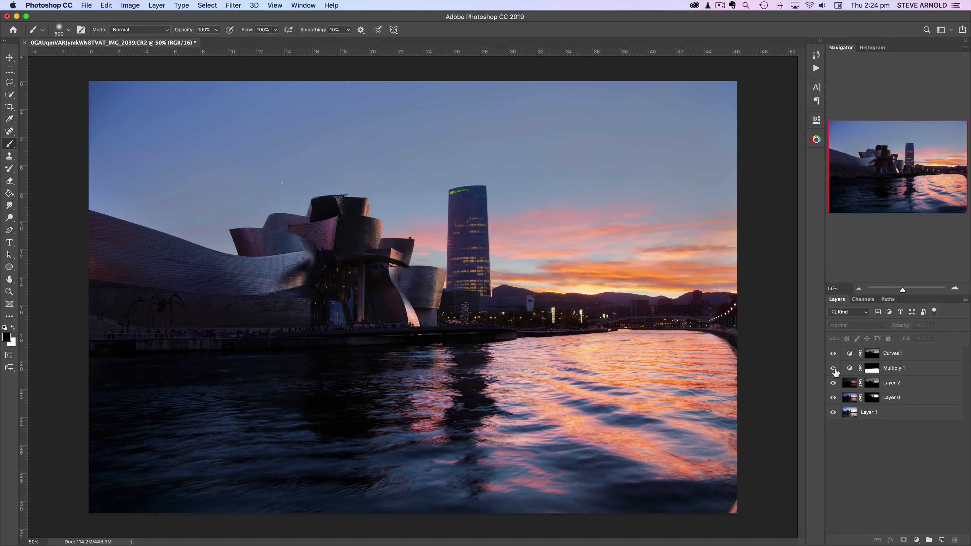
click(834, 369)
click(833, 369)
- Make the Multiply 1 mask active for painting with a black brush of size 300
click(878, 375)
key(x)
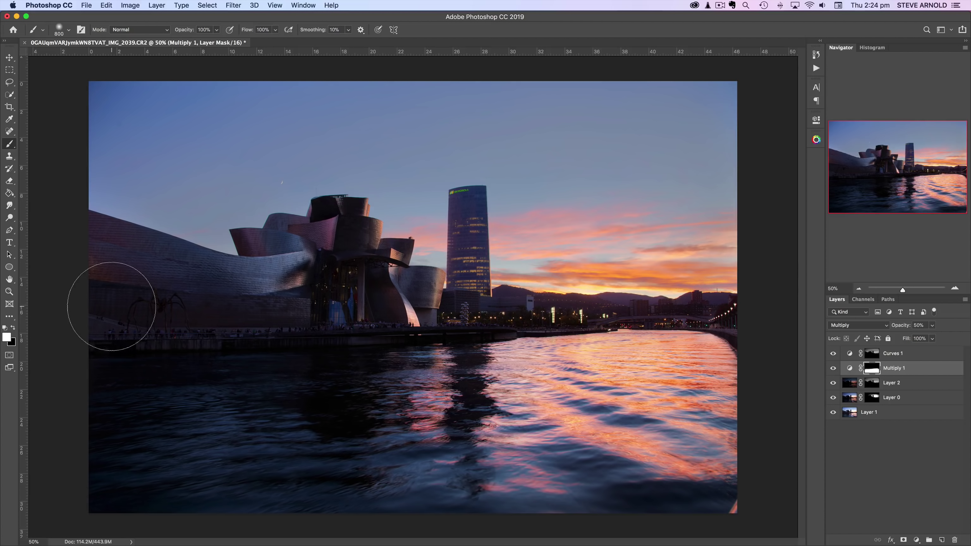
key(x)
key(bracketleft)
key(bracketleft)
key(bracketleft)
key(bracketleft)
key(bracketleft)
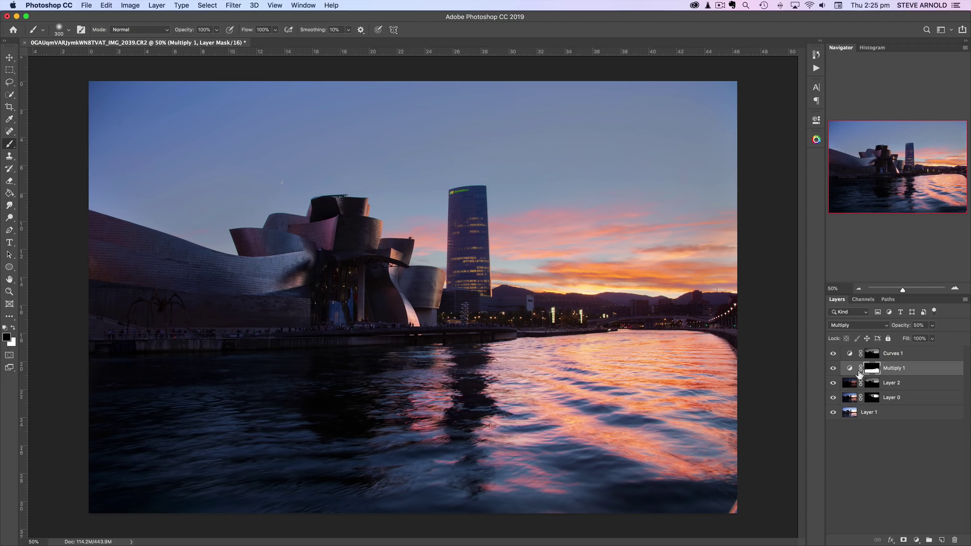
- Toggle the Multiply 1 layer off and on again to compare the shadowed water beneath the building
click(834, 368)
click(834, 368)
click(834, 368)
click(834, 368)
click(833, 368)
click(834, 369)
click(833, 368)
click(834, 368)
- Paint black at 23% opacity with a size 1300 brush over the dark water on the Multiply 1 mask, and compare before and after
drag(190, 34, 155, 37)
key(bracketright)
key(bracketright)
key(bracketright)
key(bracketright)
key(bracketright)
key(bracketright)
key(bracketright)
key(bracketright)
key(bracketright)
key(bracketright)
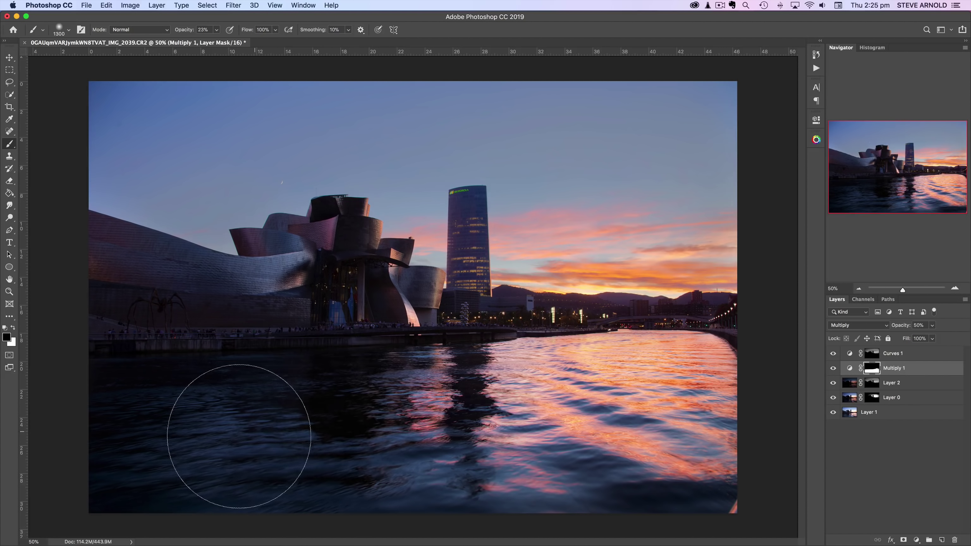
mouse_move(342, 401)
mouse_down()
mouse_move(342, 463)
mouse_move(343, 376)
mouse_move(331, 478)
mouse_move(348, 396)
mouse_move(455, 385)
mouse_move(441, 450)
mouse_move(453, 392)
mouse_move(467, 420)
mouse_move(334, 425)
mouse_move(63, 412)
mouse_move(268, 395)
mouse_move(154, 433)
mouse_move(220, 449)
mouse_move(388, 457)
mouse_move(412, 420)
mouse_move(249, 438)
mouse_move(344, 428)
mouse_move(711, 332)
mouse_move(421, 390)
mouse_up()
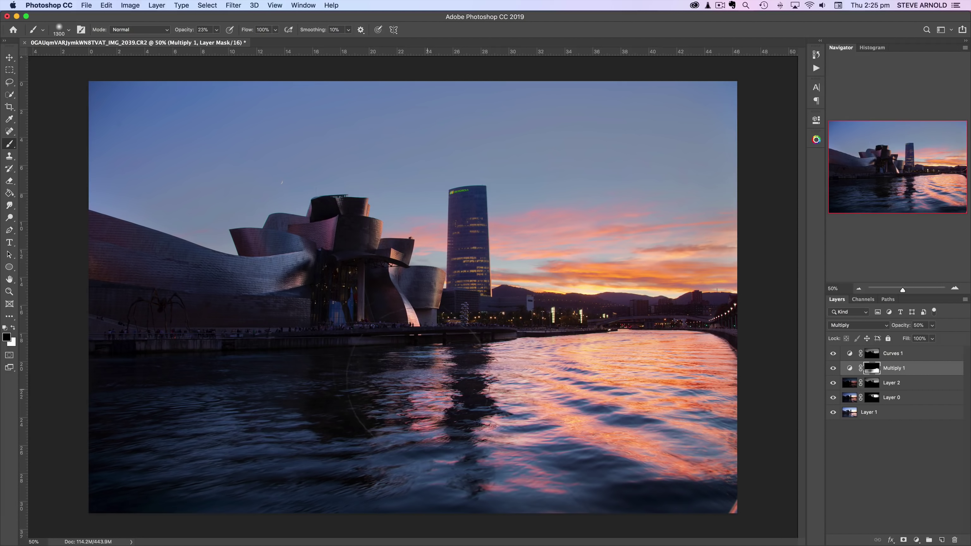
click(834, 368)
click(834, 369)
click(835, 368)
click(835, 368)
- Reduce the brush size to 200 and recheck the Multiply 1 layer's effect on the water
key(bracketleft)
key(bracketleft)
key(bracketleft)
key(bracketleft)
key(bracketleft)
key(bracketleft)
key(bracketleft)
key(bracketleft)
key(bracketleft)
key(bracketleft)
key(bracketleft)
click(828, 368)
click(828, 367)
- Add a Levels adjustment layer above Curves 1 and lower its white input level to 187
click(933, 358)
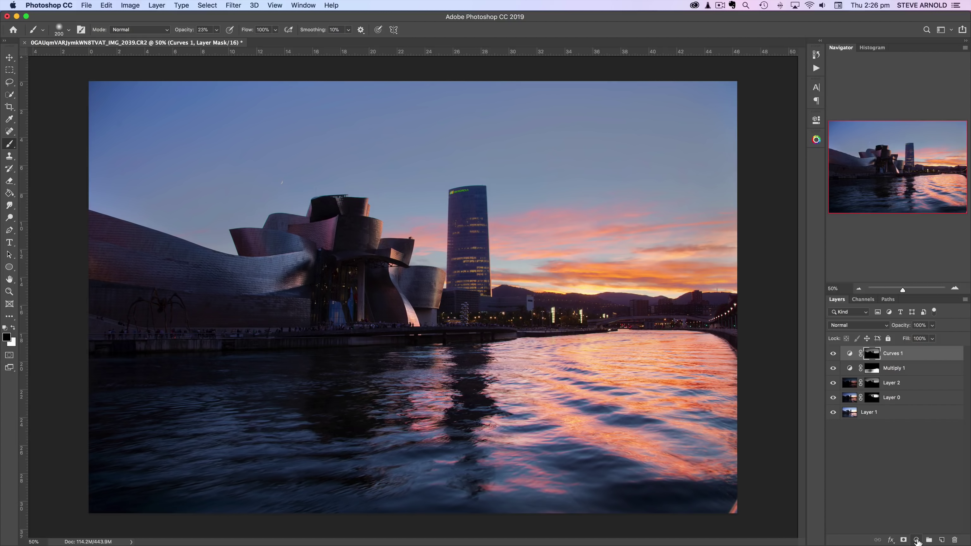
click(917, 540)
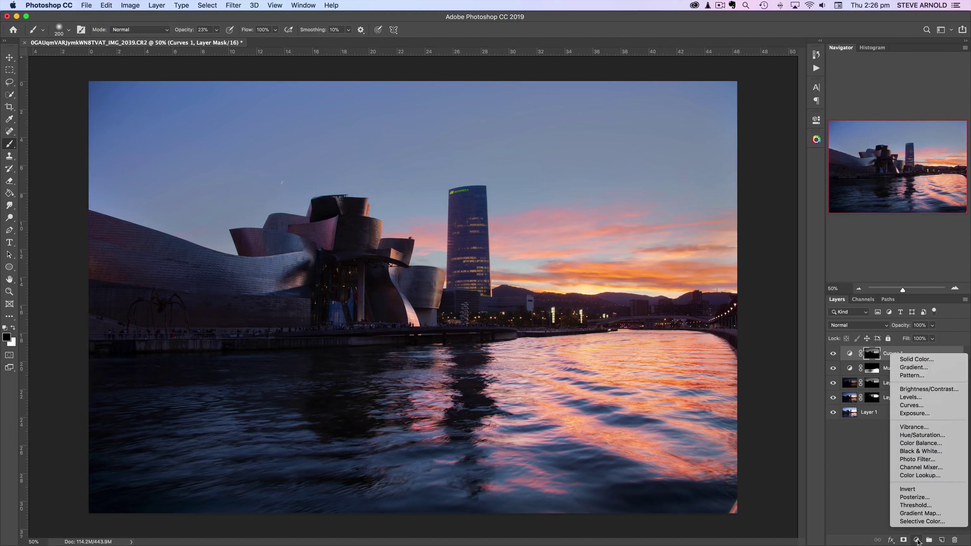
click(922, 398)
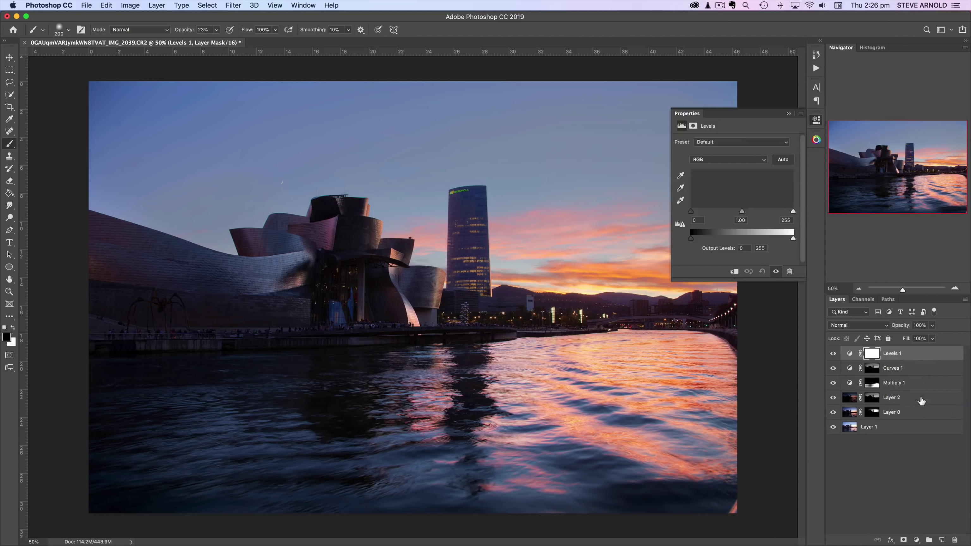
drag(794, 213, 769, 212)
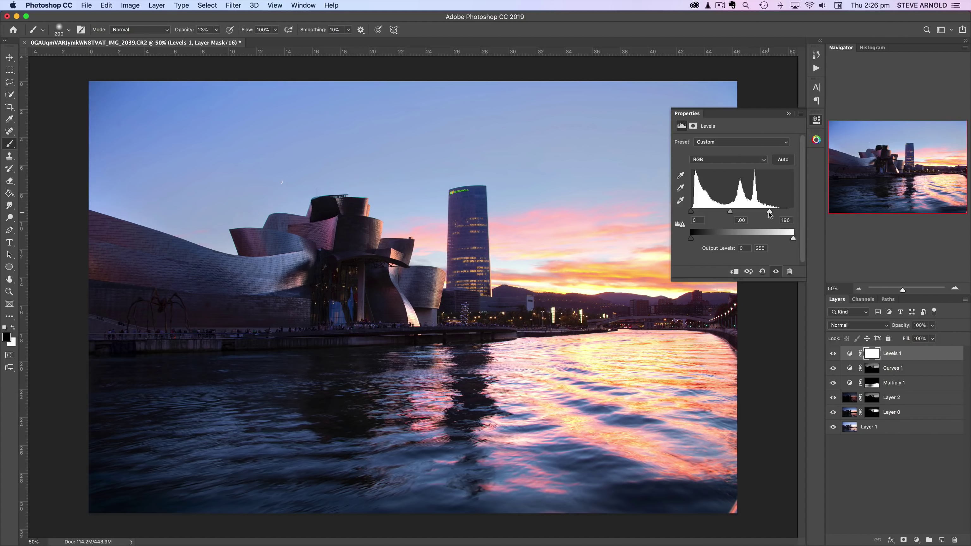
drag(770, 213, 766, 213)
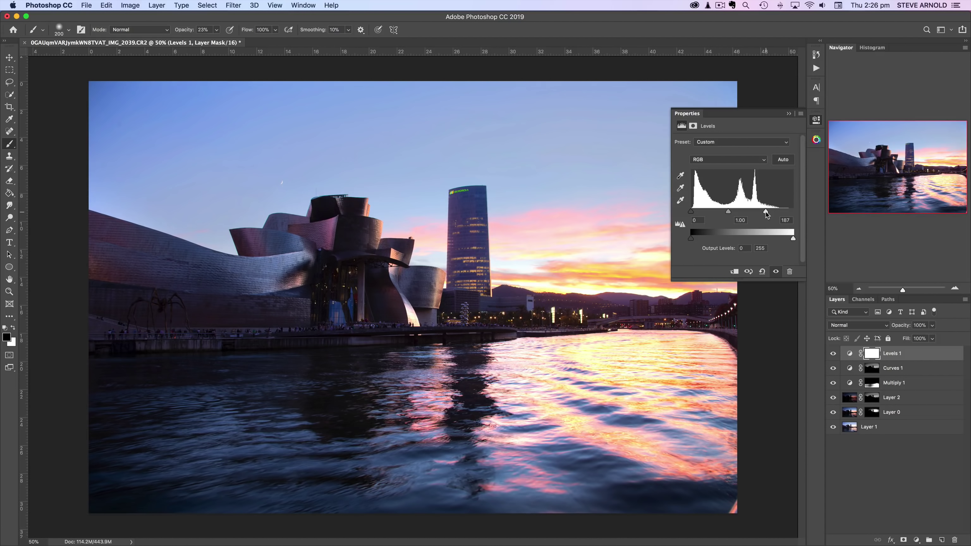
- Preview the highlight clipping, make a test brush stroke on the building's entrance, and set the Levels 1 white input level to 195
alt+click(766, 213)
alt+click(766, 212)
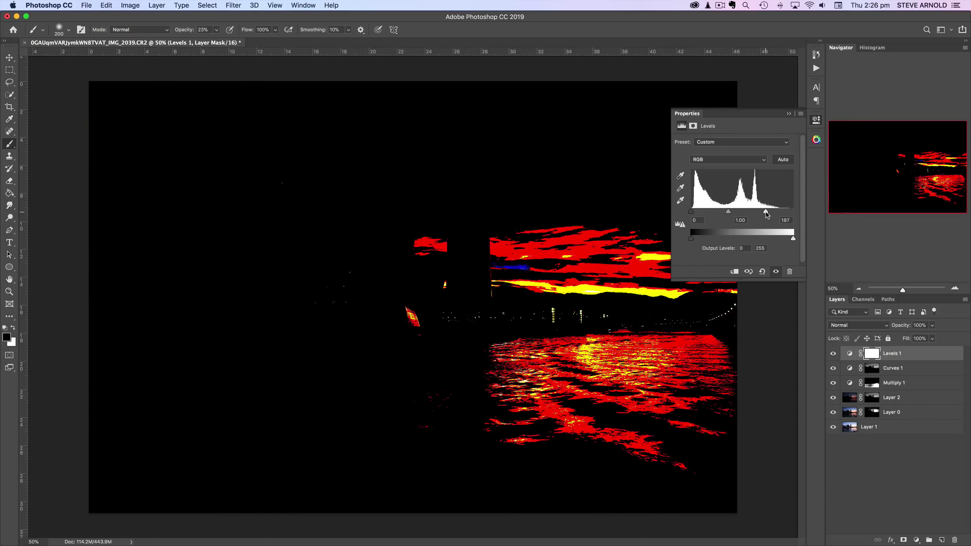
alt+click(766, 213)
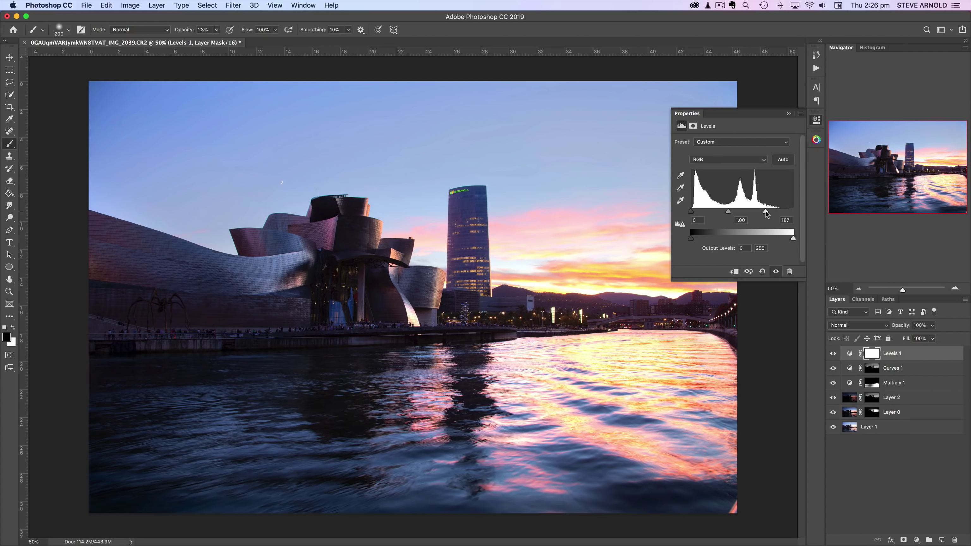
alt+drag(766, 213, 765, 213)
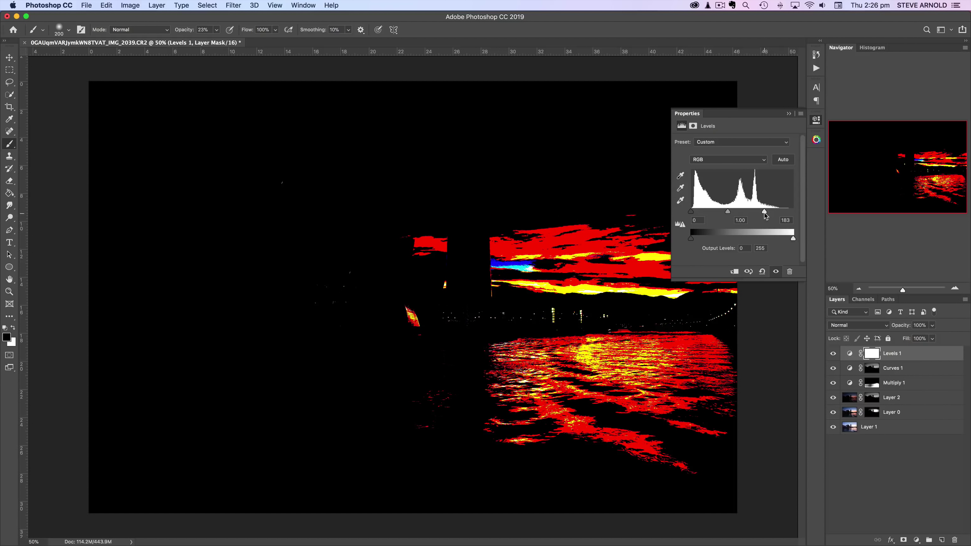
drag(765, 213, 767, 213)
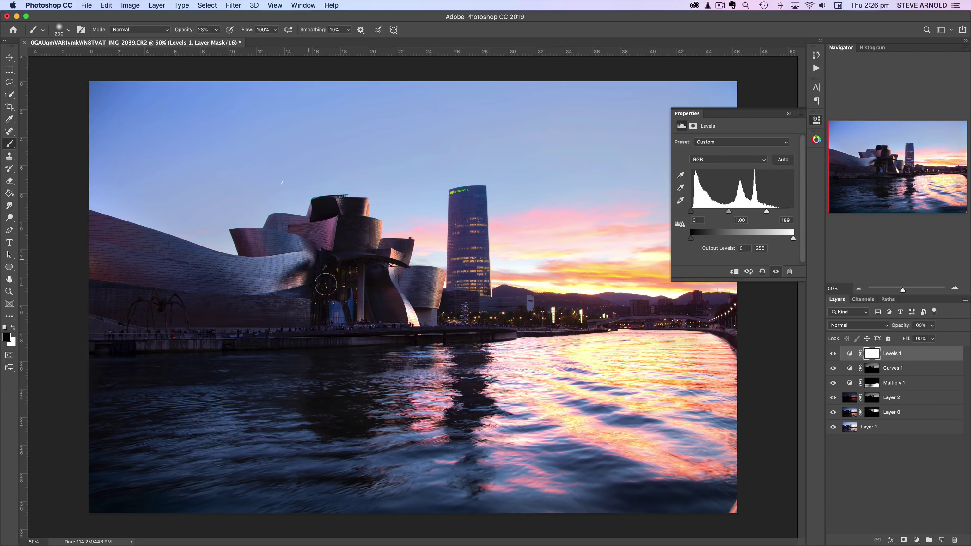
drag(326, 284, 342, 273)
drag(768, 214, 770, 215)
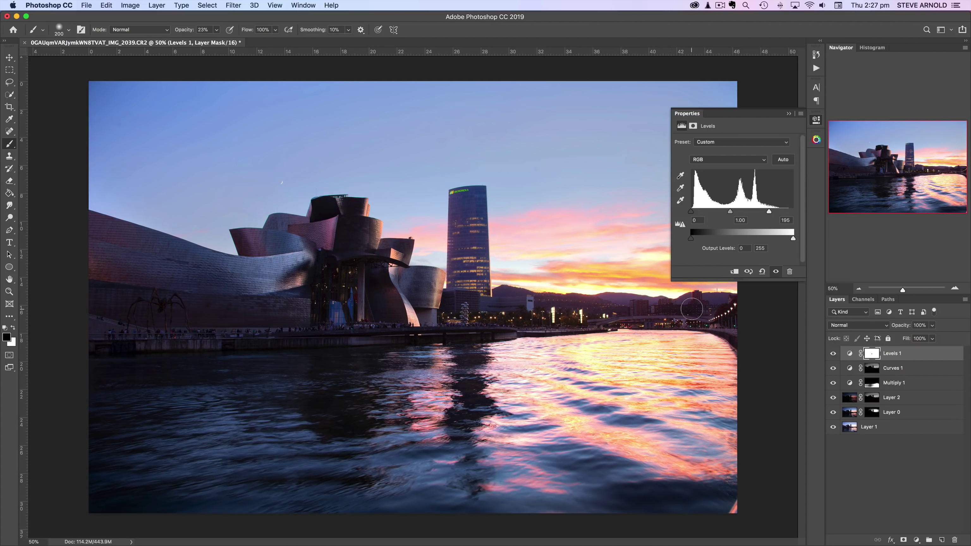
- Revert the history to the Levels modification, discarding the brush strokes on the Levels 1 mask, and invert the mask to black
click(875, 355)
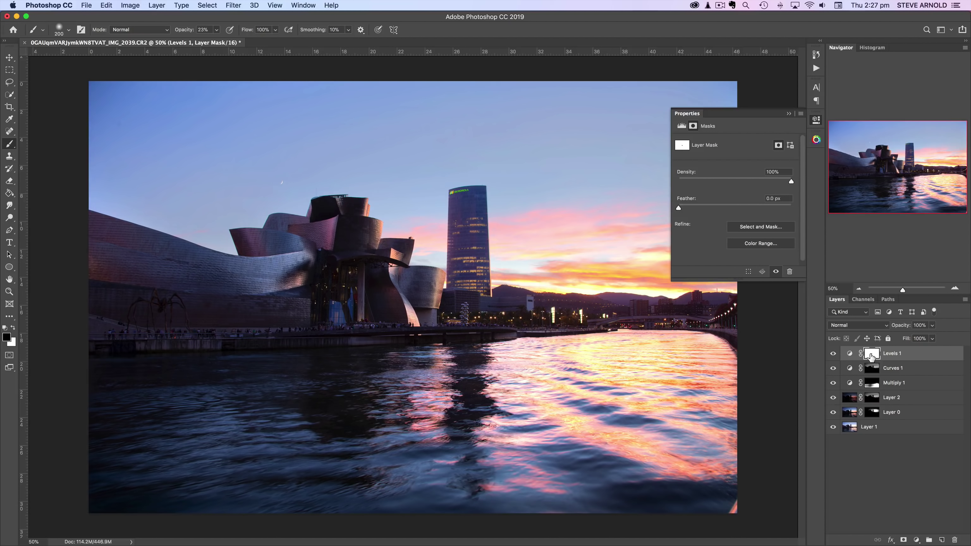
click(816, 55)
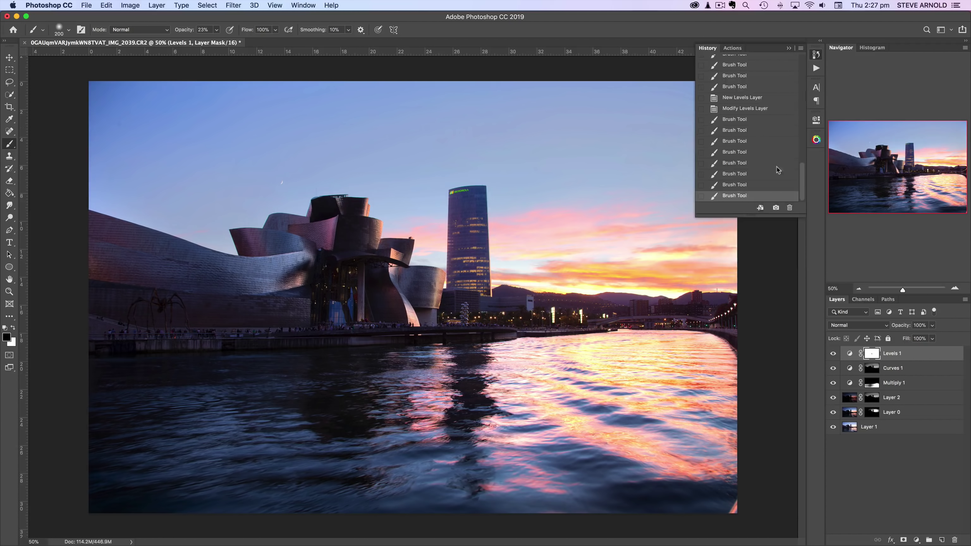
click(743, 186)
click(743, 175)
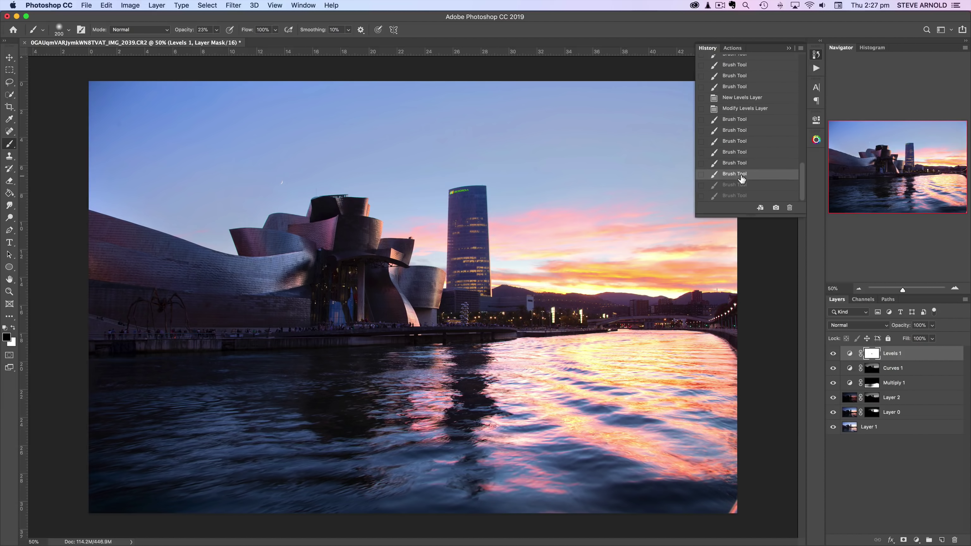
click(738, 110)
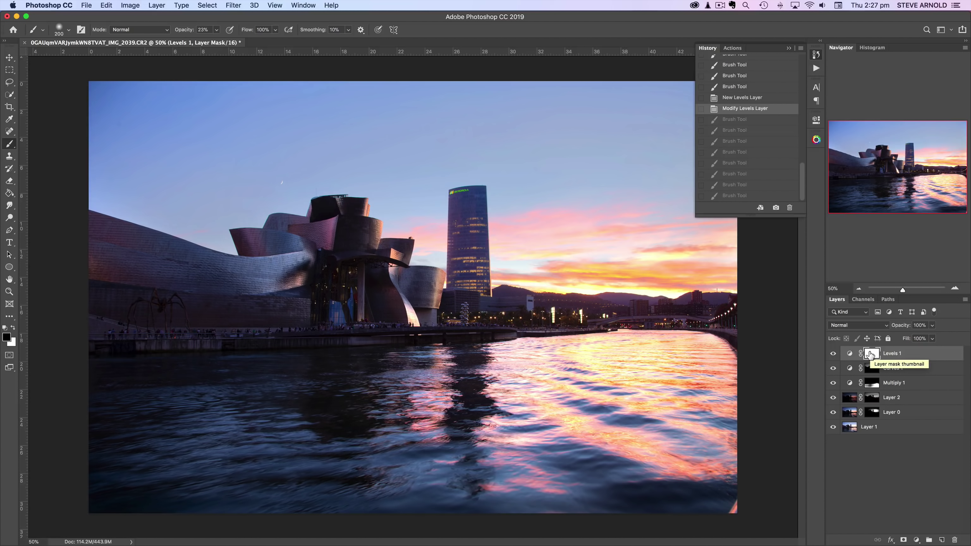
key(super+i)
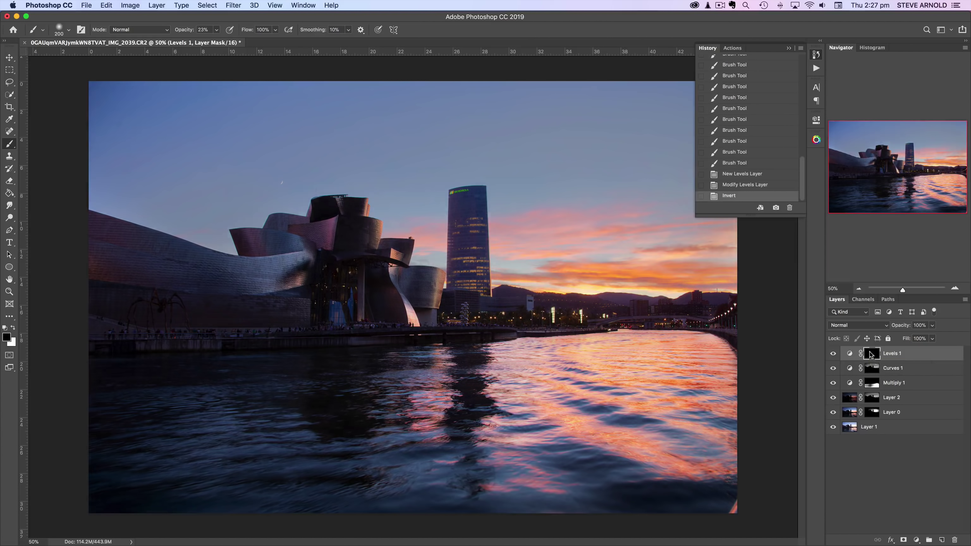
- Preview the darks luminosity masks, load darks level 3 as a selection for the Levels 1 mask, and hide the selection edges
click(817, 54)
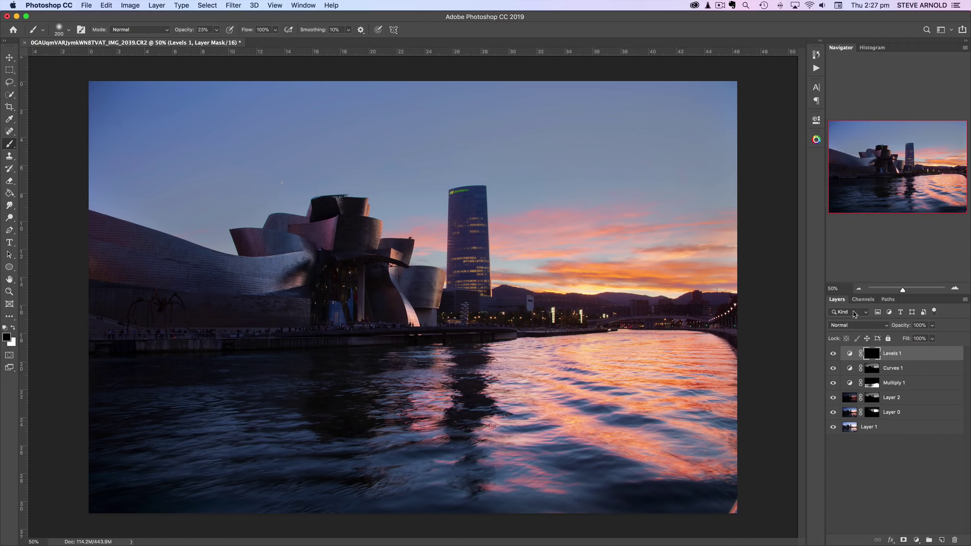
click(816, 140)
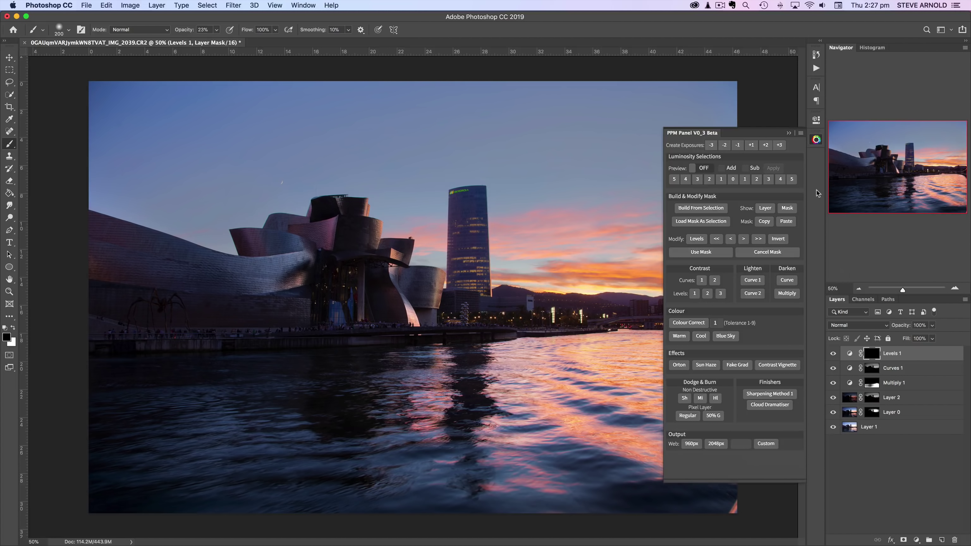
click(706, 168)
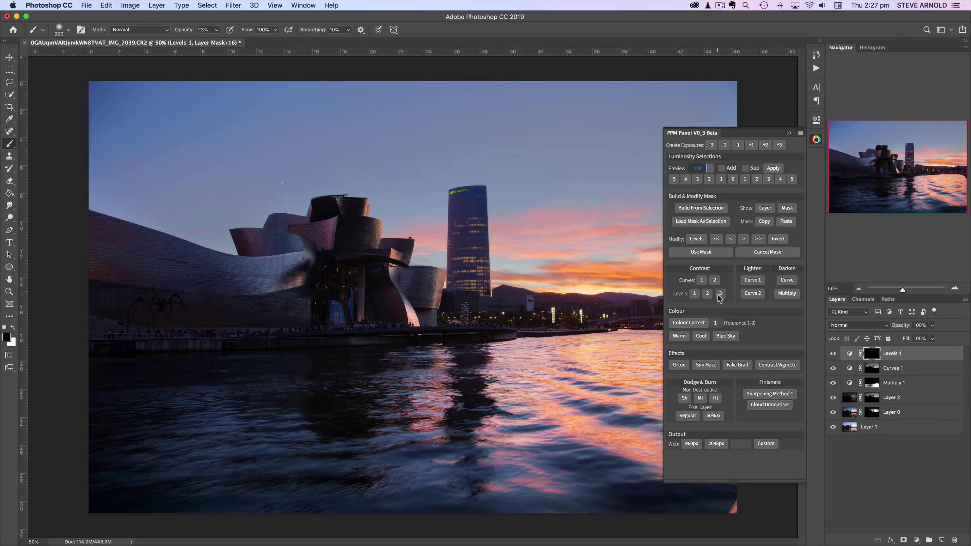
click(709, 180)
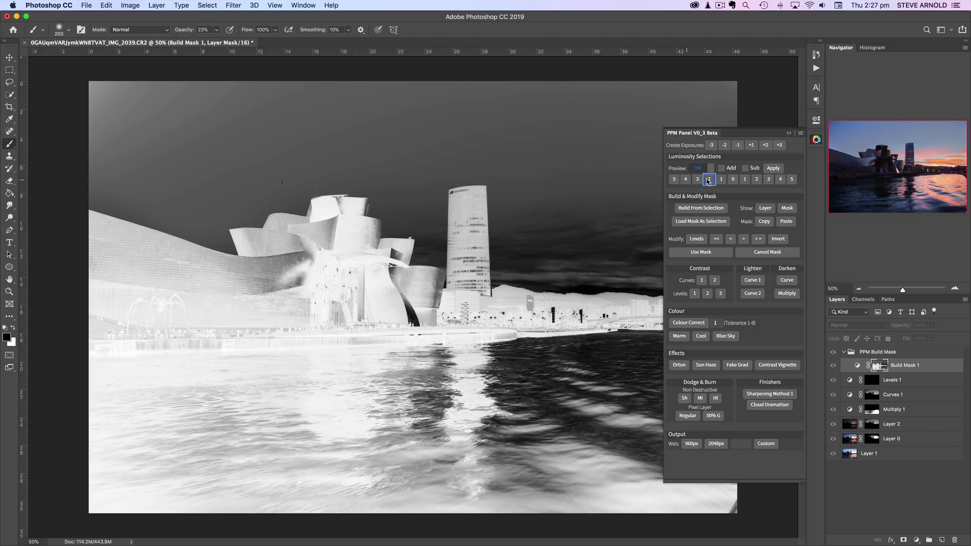
click(685, 180)
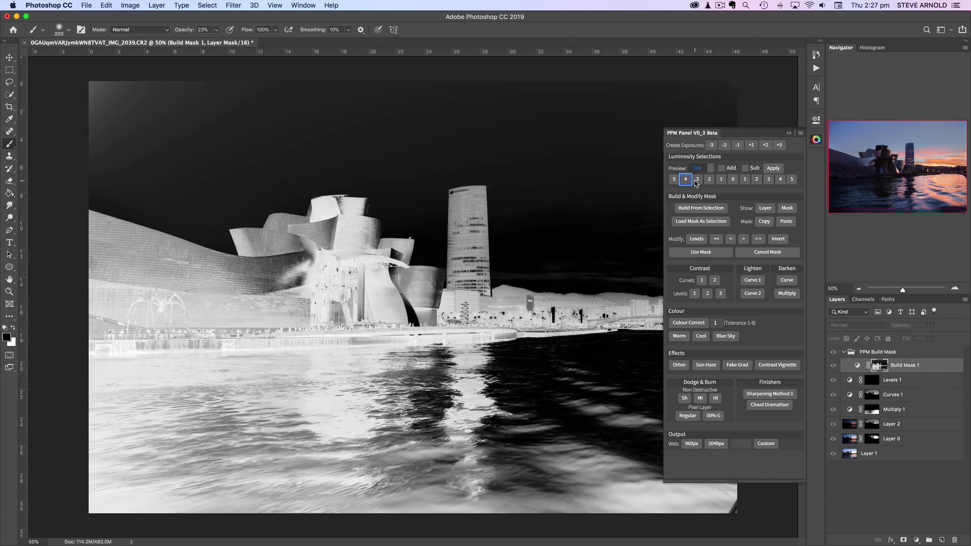
click(696, 180)
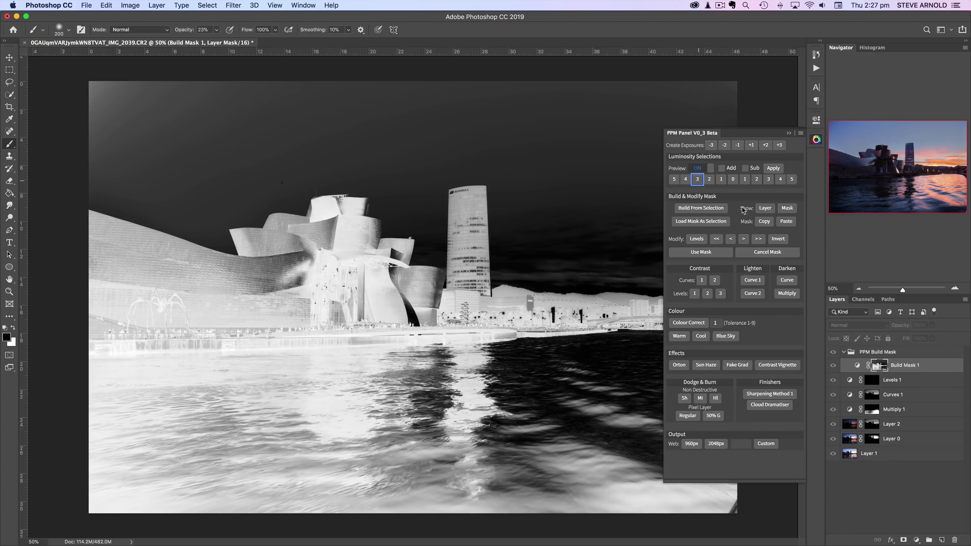
click(701, 252)
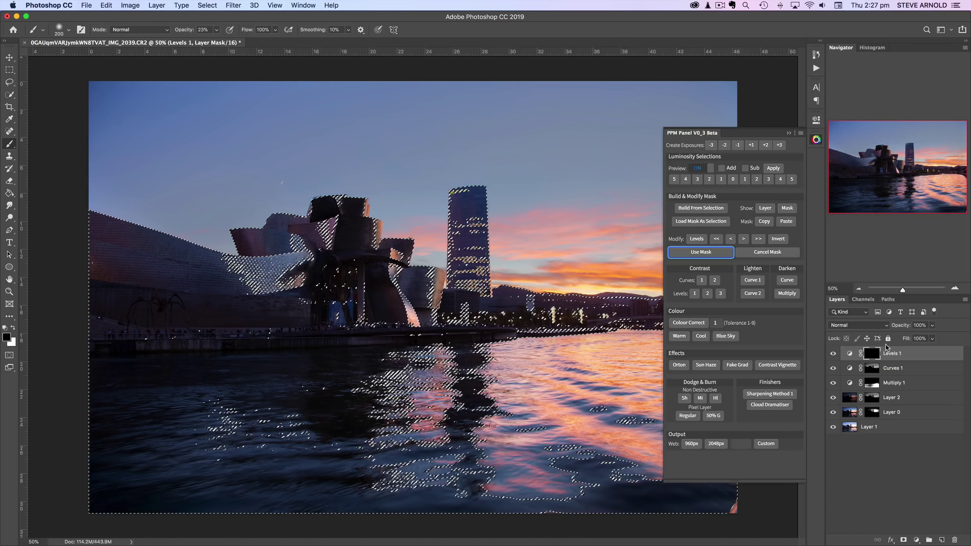
key(super+d)
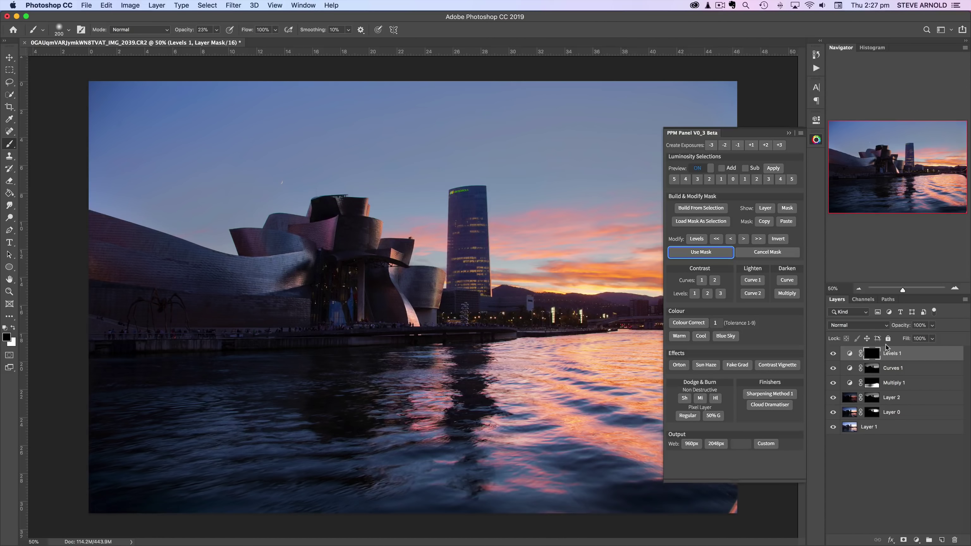
- Paint white over the riverside building on the Levels 1 mask with an 800-pixel brush at 65% opacity
click(12, 328)
key(bracketright)
key(bracketright)
key(bracketright)
key(bracketright)
key(bracketright)
key(bracketright)
key(bracketright)
key(bracketright)
key(bracketright)
key(bracketright)
key(bracketright)
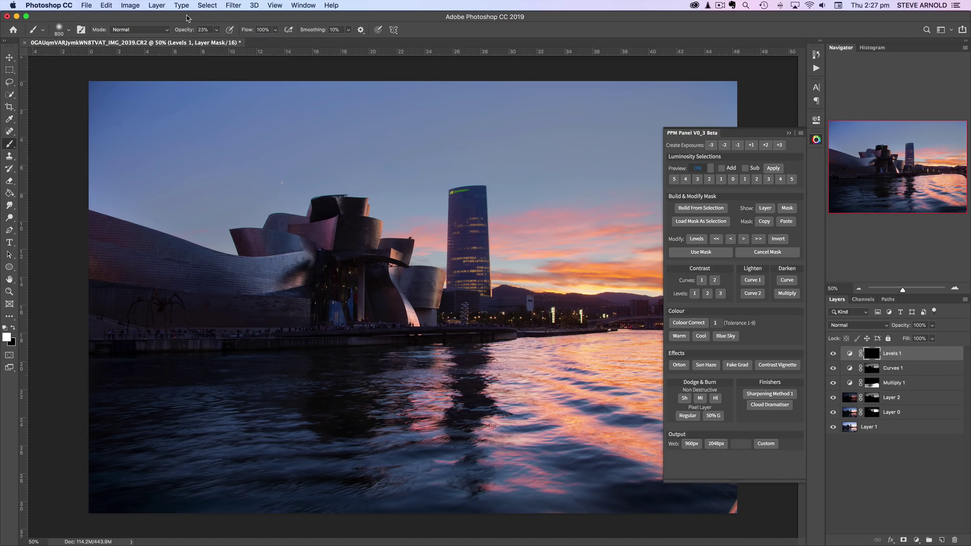
drag(189, 33, 210, 33)
mouse_move(325, 248)
mouse_down()
mouse_move(345, 283)
mouse_move(338, 241)
mouse_up()
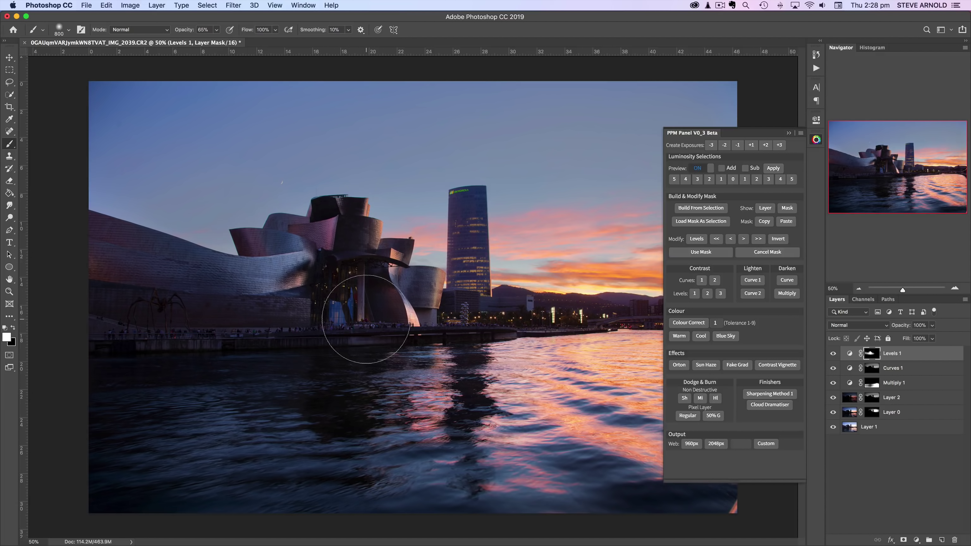
- Paint the bright curved metal edge out of the Levels 1 mask with a 125-pixel black brush, and compare the layer's effect
key(x)
key(bracketleft)
key(bracketleft)
key(bracketleft)
key(bracketleft)
key(bracketleft)
key(bracketleft)
key(bracketleft)
key(bracketleft)
key(bracketleft)
key(bracketleft)
click(833, 354)
click(833, 354)
click(833, 355)
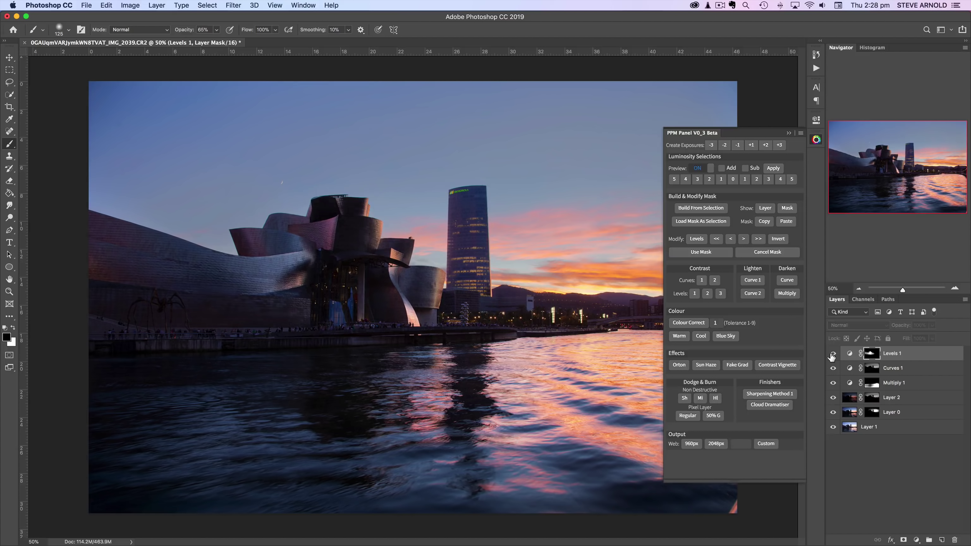
click(833, 354)
click(833, 354)
click(832, 354)
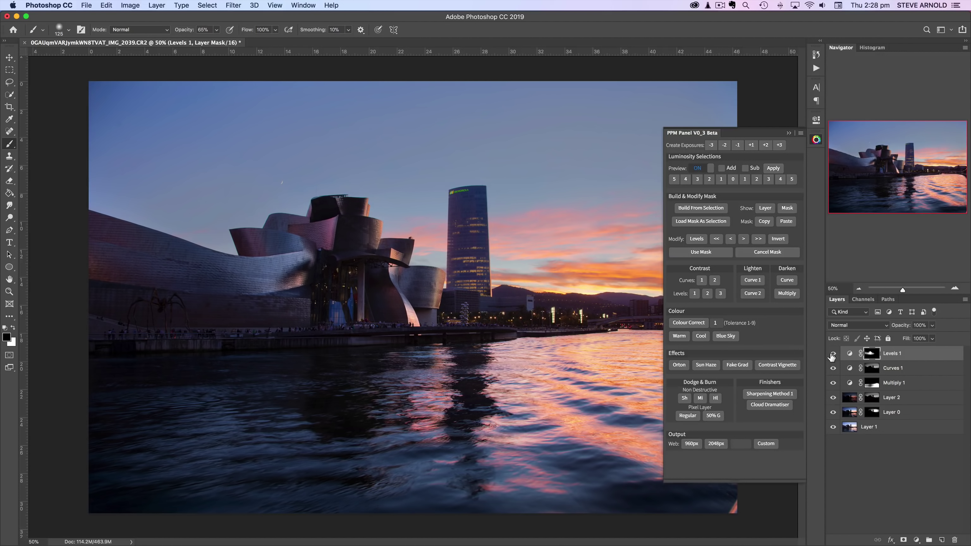
- Lower the Levels 1 white input level to 130 and compare the building with and without the adjustment
double_click(850, 353)
drag(770, 215, 745, 216)
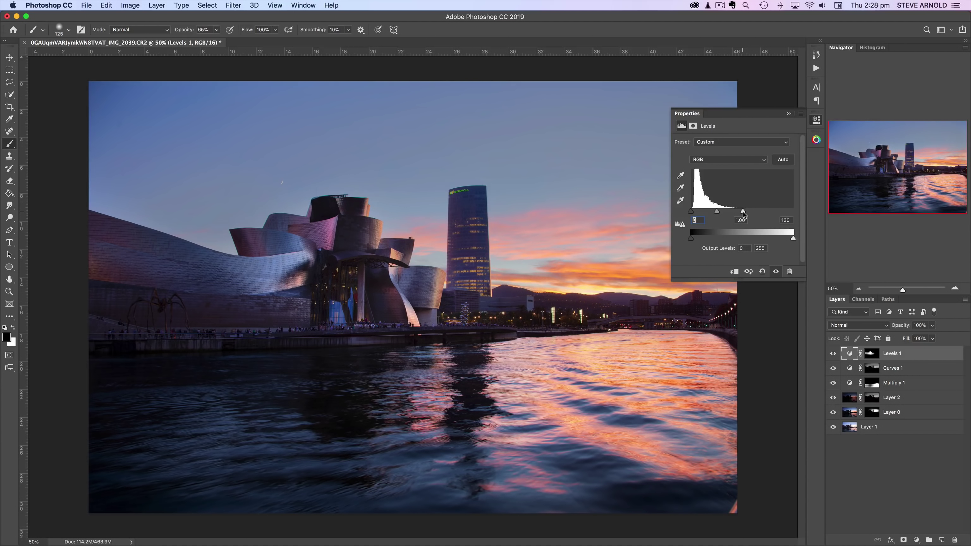
click(833, 354)
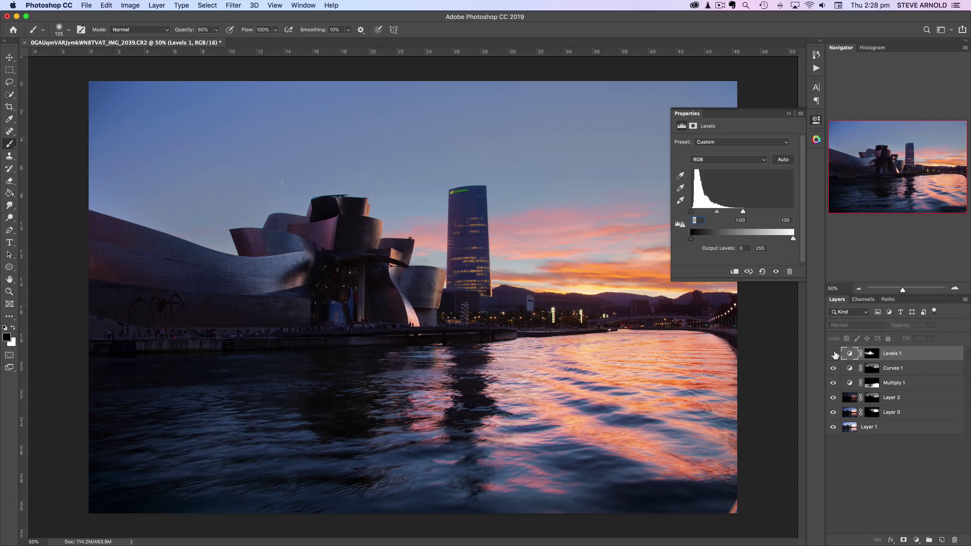
click(833, 354)
click(833, 353)
click(833, 354)
click(833, 354)
click(776, 271)
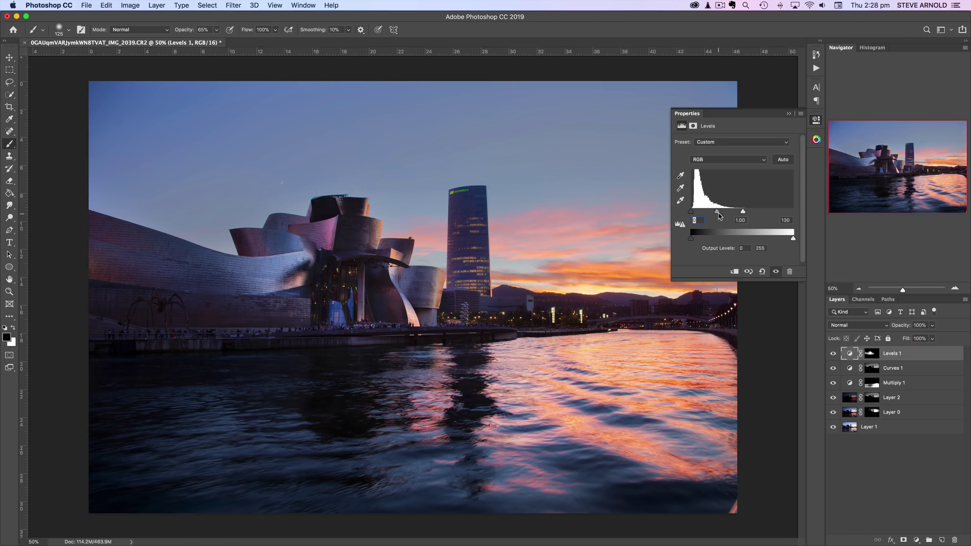
- Set the Levels 1 midtone input to 0.95 and check the change by toggling the layer's visibility
drag(718, 214, 719, 215)
click(833, 354)
click(833, 353)
click(833, 354)
click(833, 354)
click(833, 354)
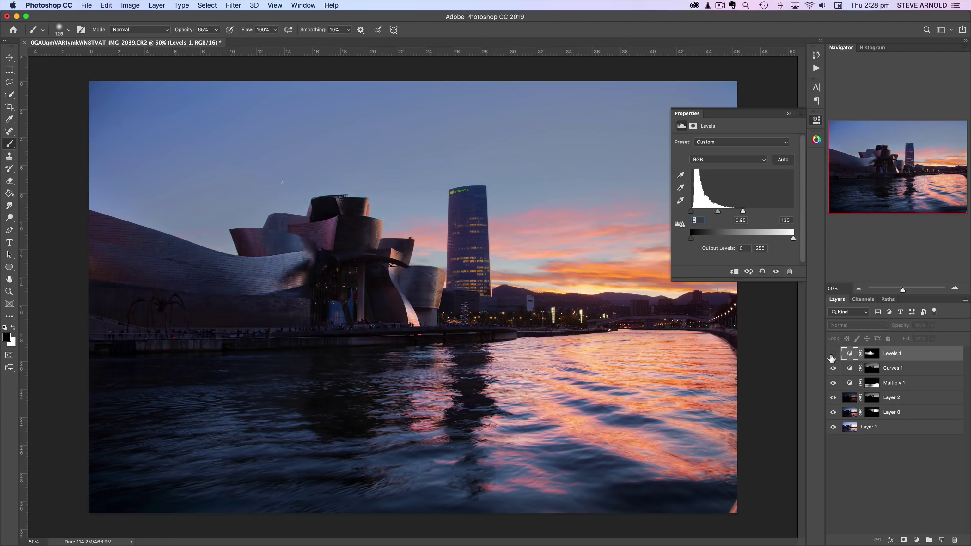
click(833, 355)
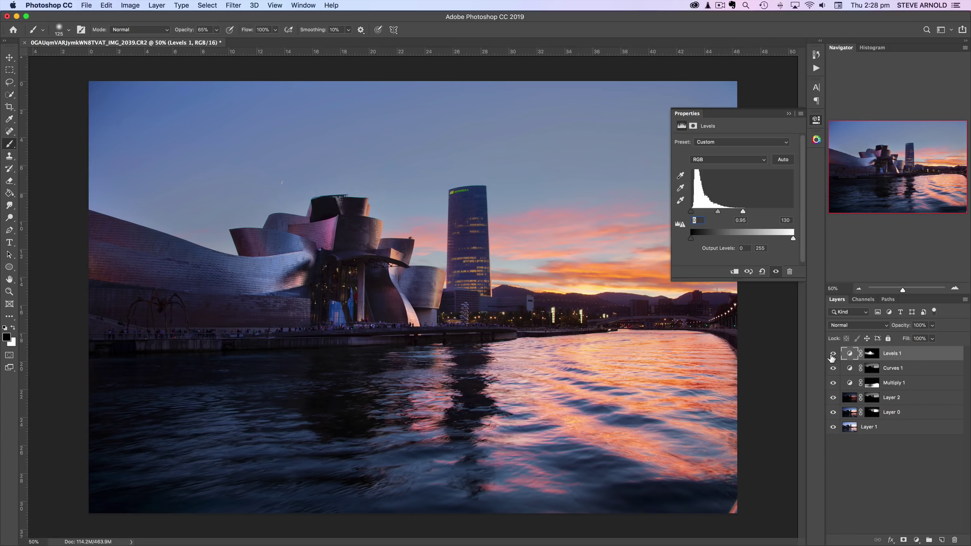
- Display the Levels 1 mask on its own to inspect the painted areas, and return to the normal image view
click(872, 356)
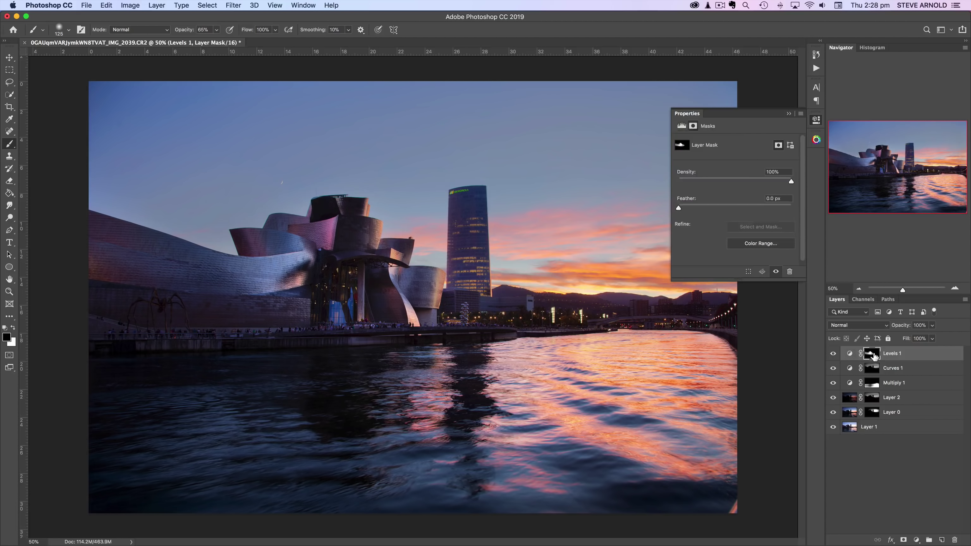
click(817, 140)
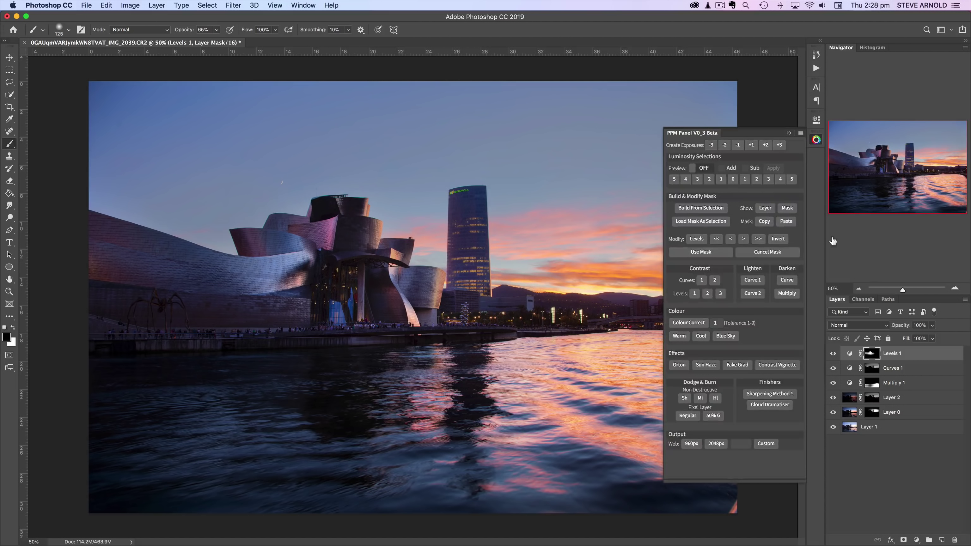
click(787, 209)
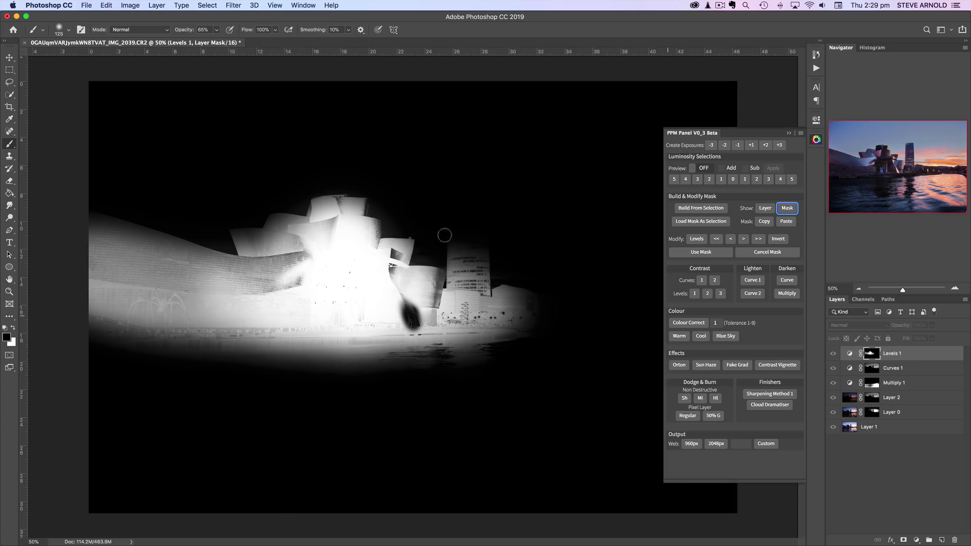
click(849, 354)
click(832, 353)
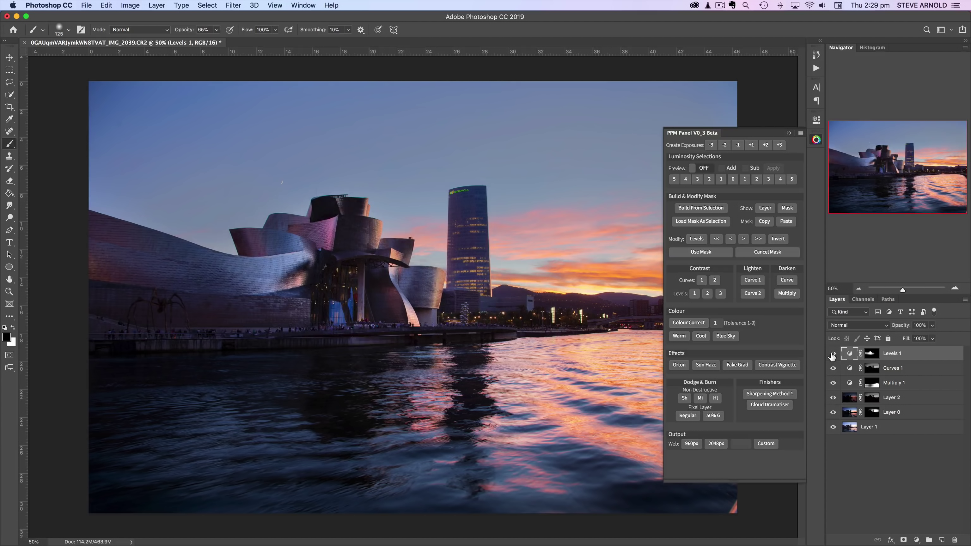
- Paint black over the tower and the area around its base on the Levels 1 mask with a 250-pixel brush
click(868, 355)
key(bracketright)
key(bracketright)
key(bracketright)
key(bracketright)
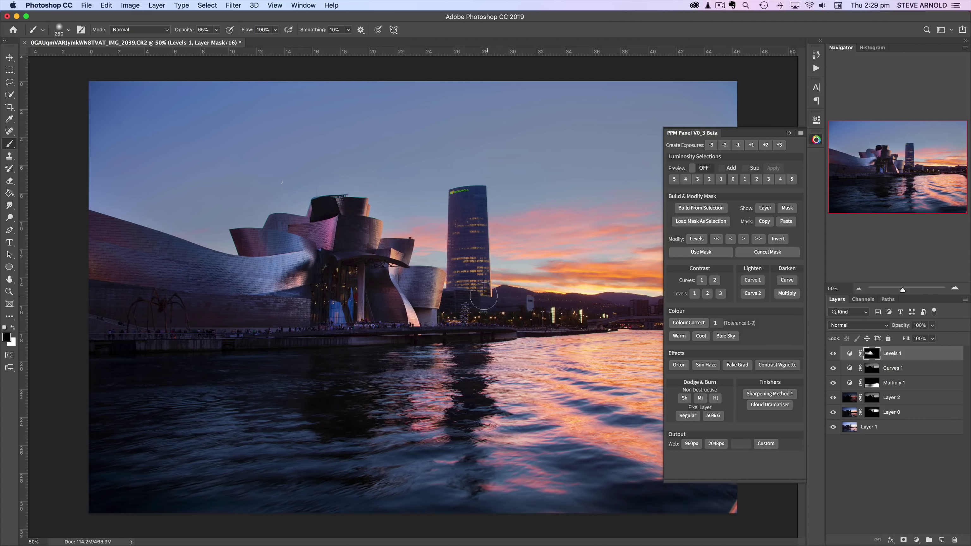
- Compare the image with and without Levels 1 and examine the overall balance at a reduced 25% view
click(833, 354)
click(833, 353)
click(833, 353)
click(833, 354)
click(833, 354)
click(833, 354)
click(858, 289)
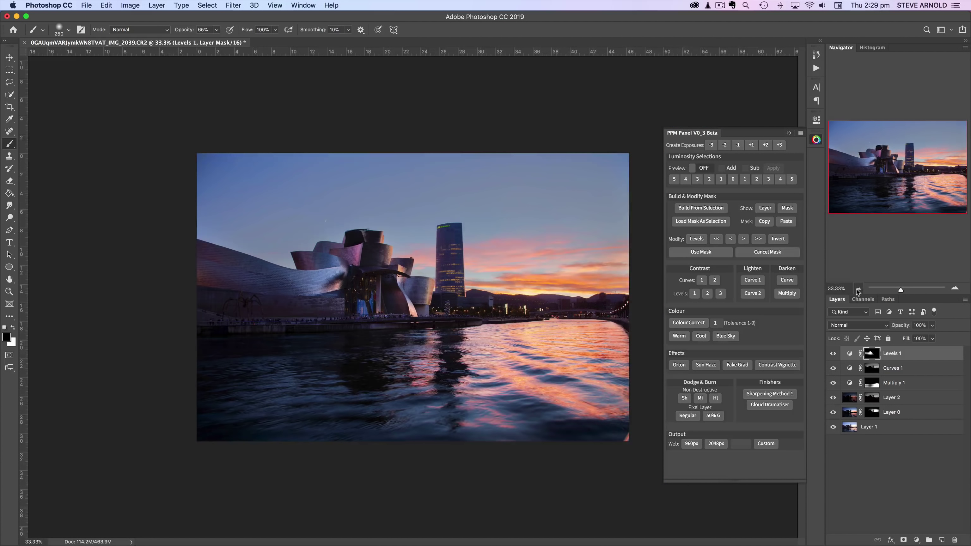
click(858, 289)
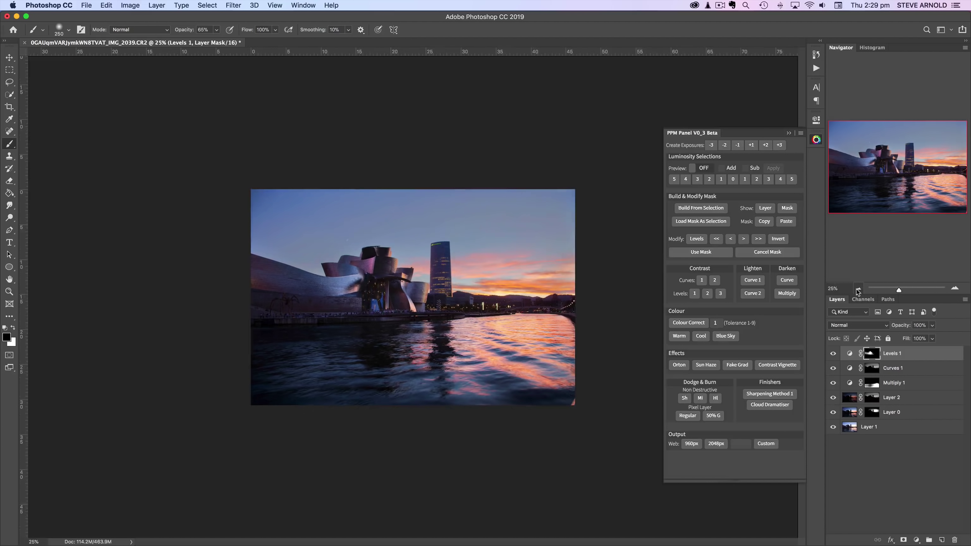
click(955, 289)
click(955, 289)
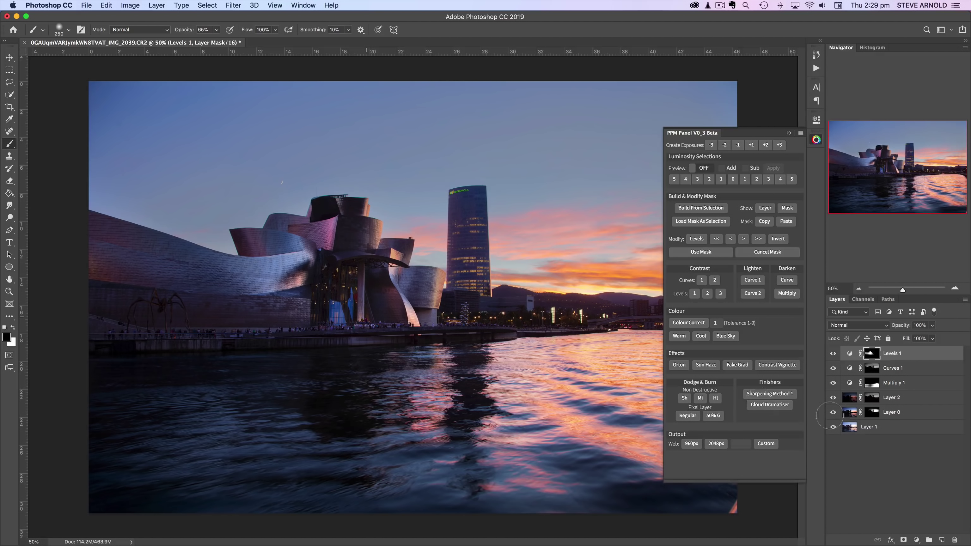
- Add a Levels adjustment layer above Levels 1 with midtone input 1.17 and black input level 4
click(902, 455)
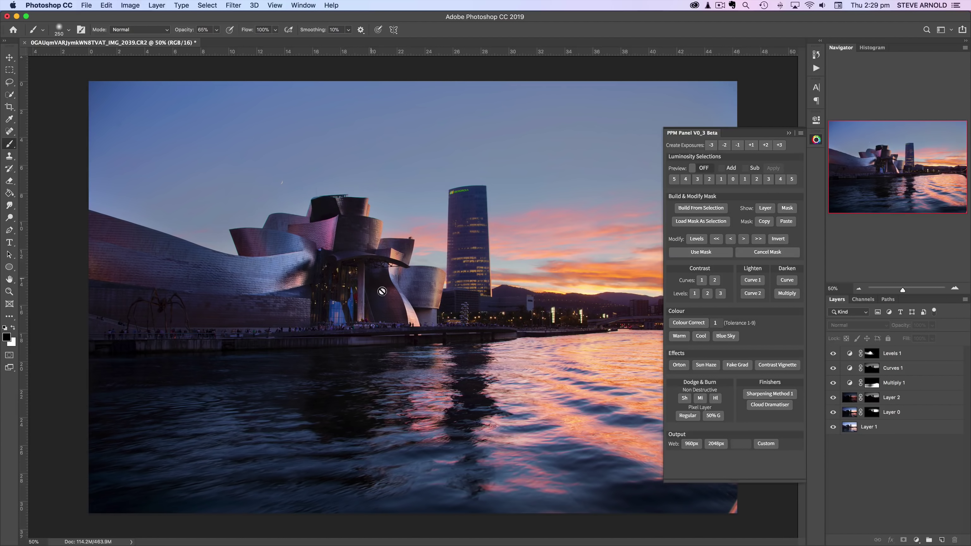
click(918, 540)
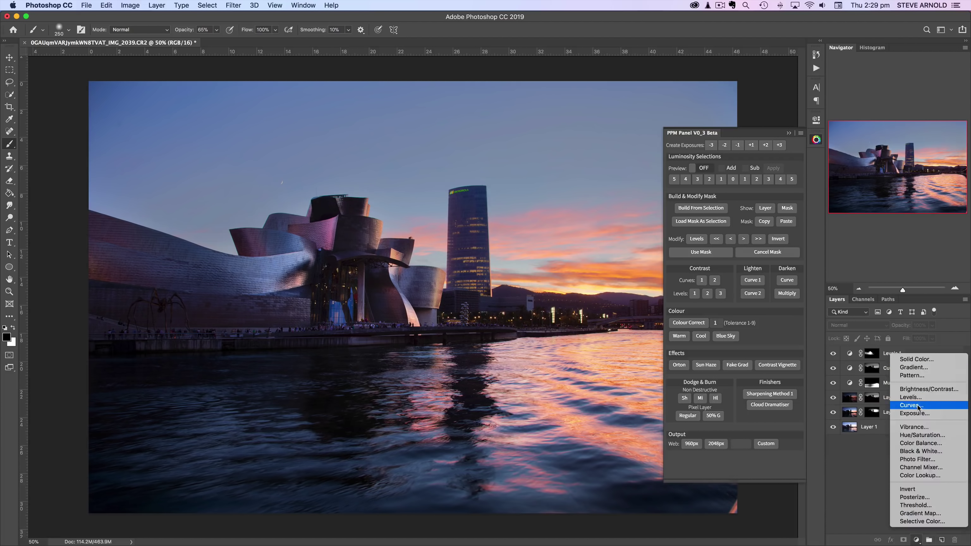
click(910, 397)
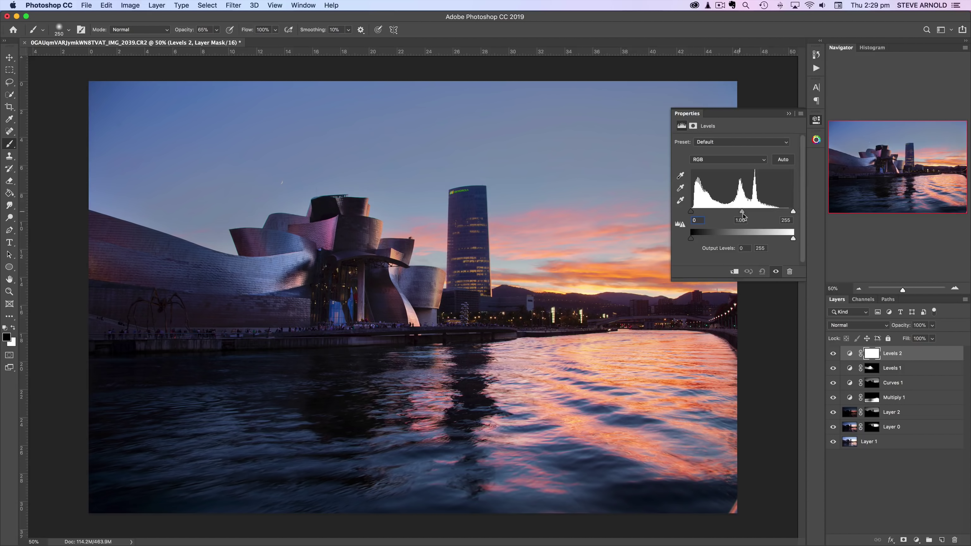
drag(743, 214, 738, 214)
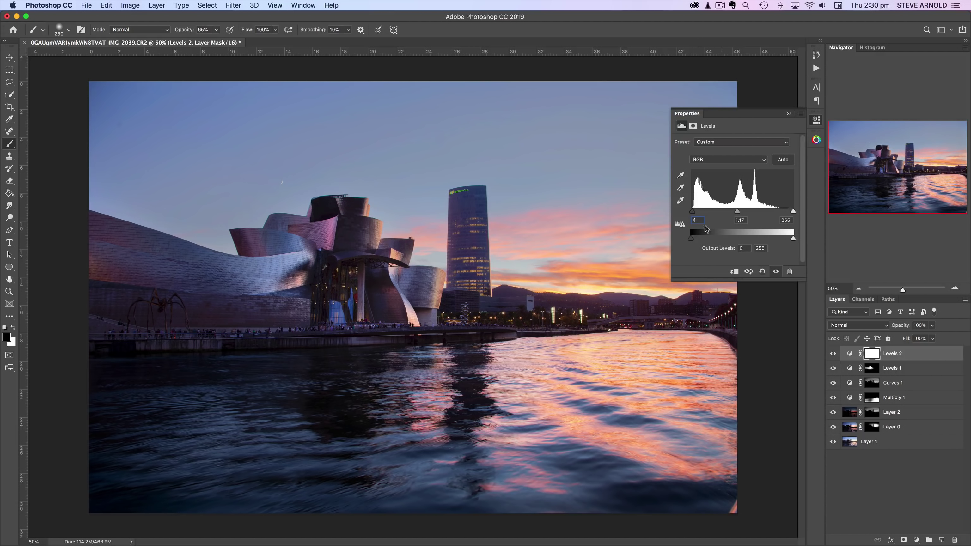
- Toggle Levels 2 to judge its brightening effect, and nudge its black input level slightly higher
click(833, 354)
click(833, 354)
click(833, 354)
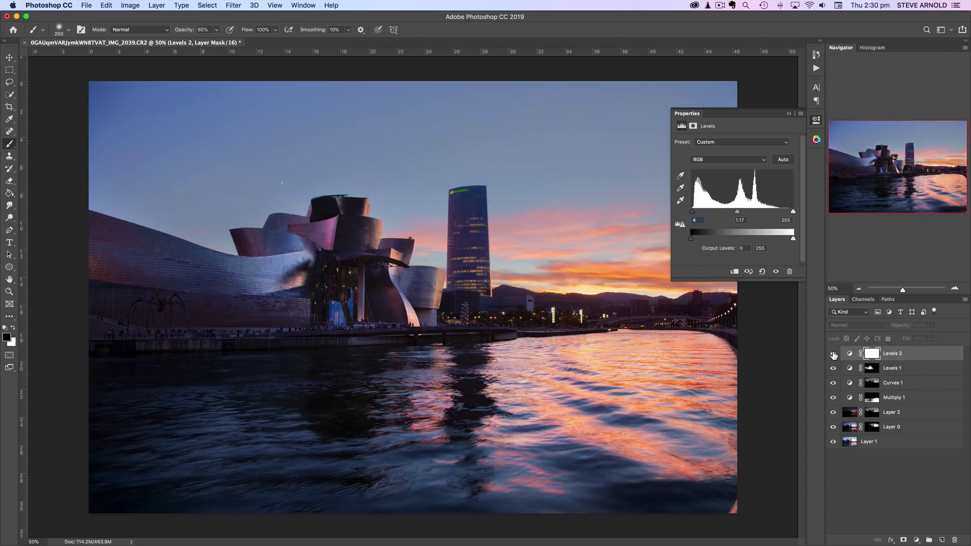
click(833, 353)
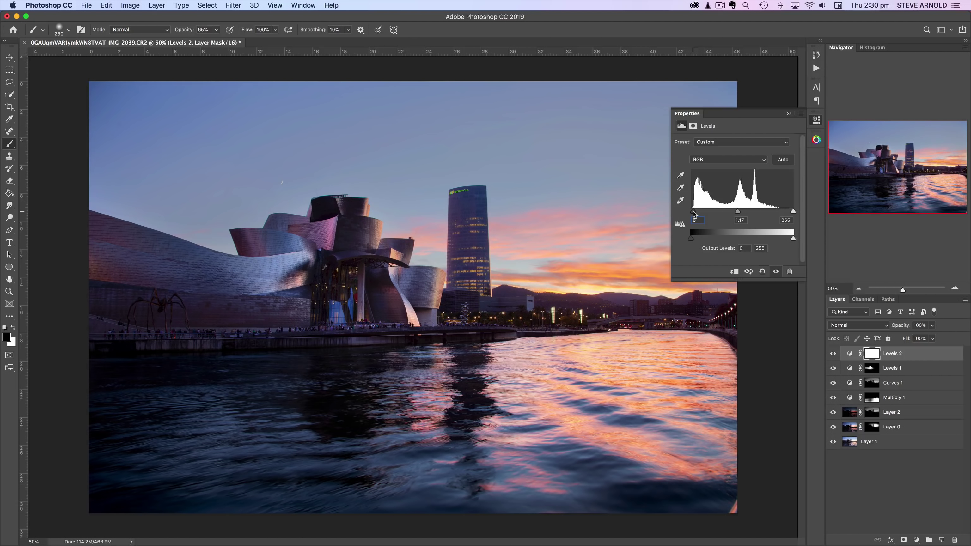
click(834, 354)
click(834, 354)
click(833, 354)
click(833, 354)
click(834, 354)
click(833, 353)
- Copy the Levels 1 layer mask and paste it into the Levels 2 mask
click(872, 368)
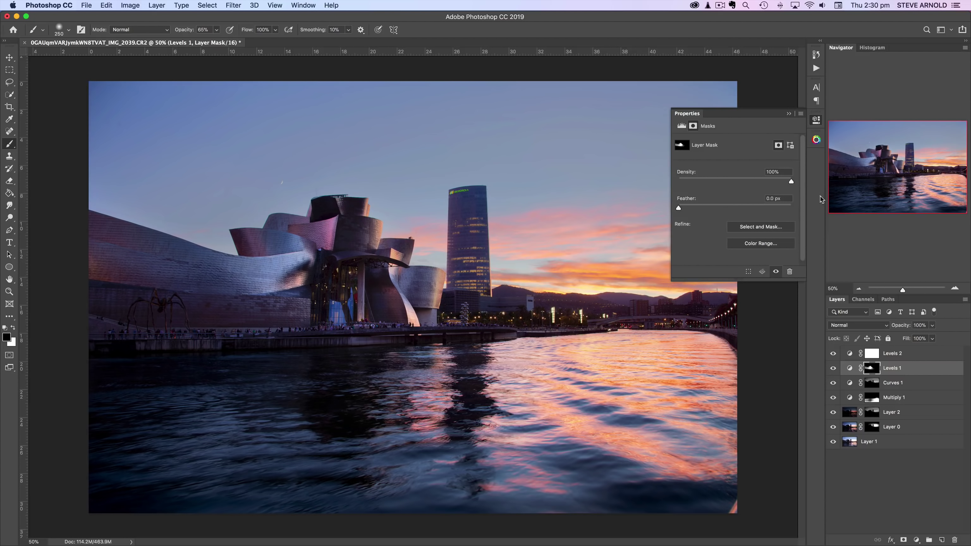
click(816, 141)
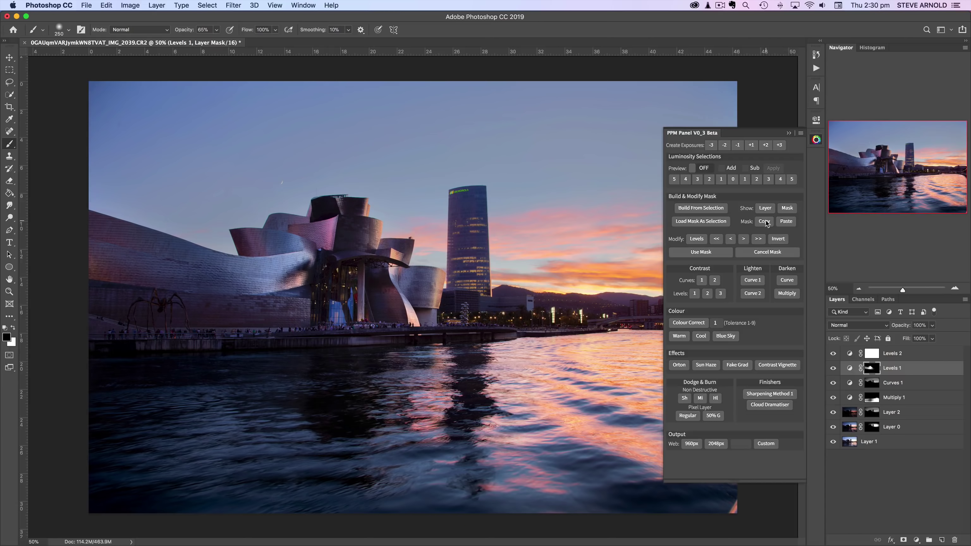
click(765, 221)
click(872, 353)
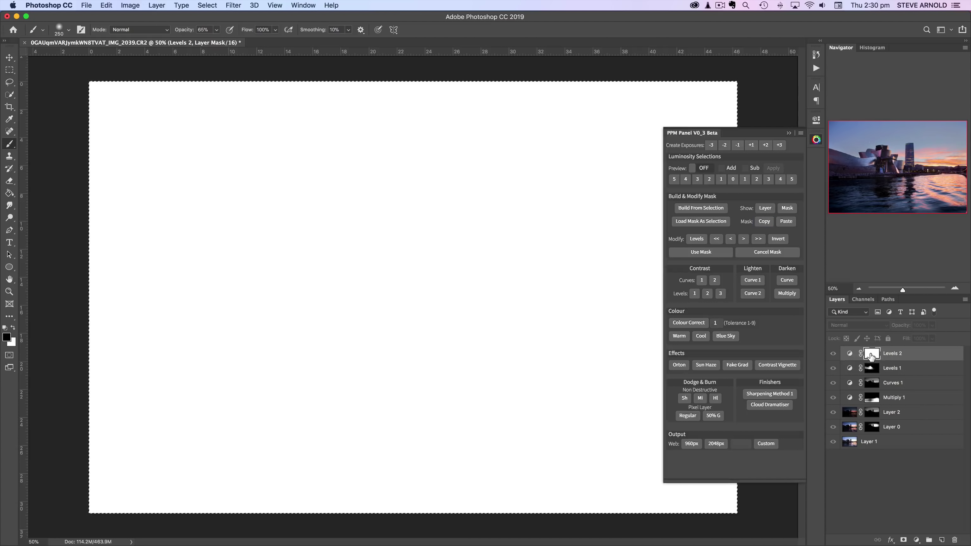
click(786, 222)
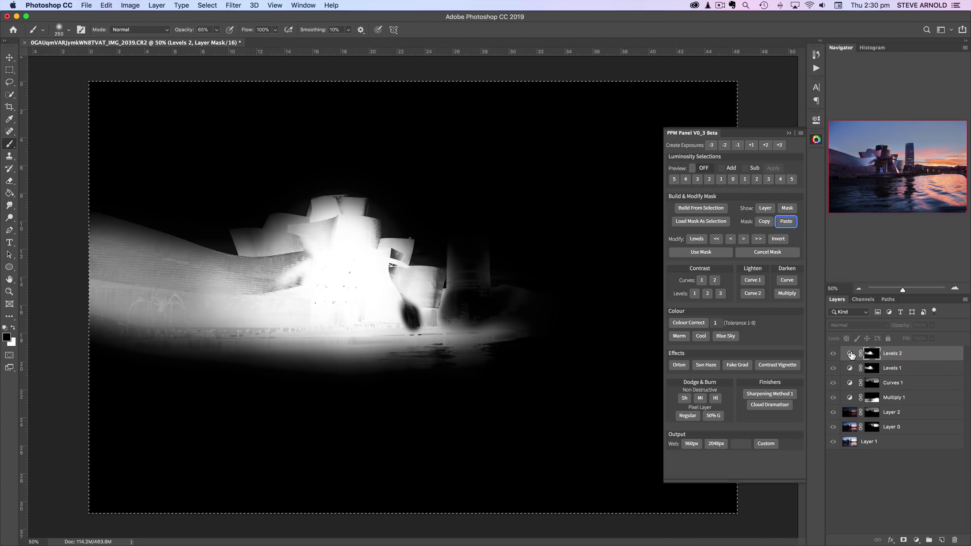
- Leave the mask view and compare the building with and without the masked Levels 2 adjustment
click(849, 354)
click(833, 354)
click(833, 353)
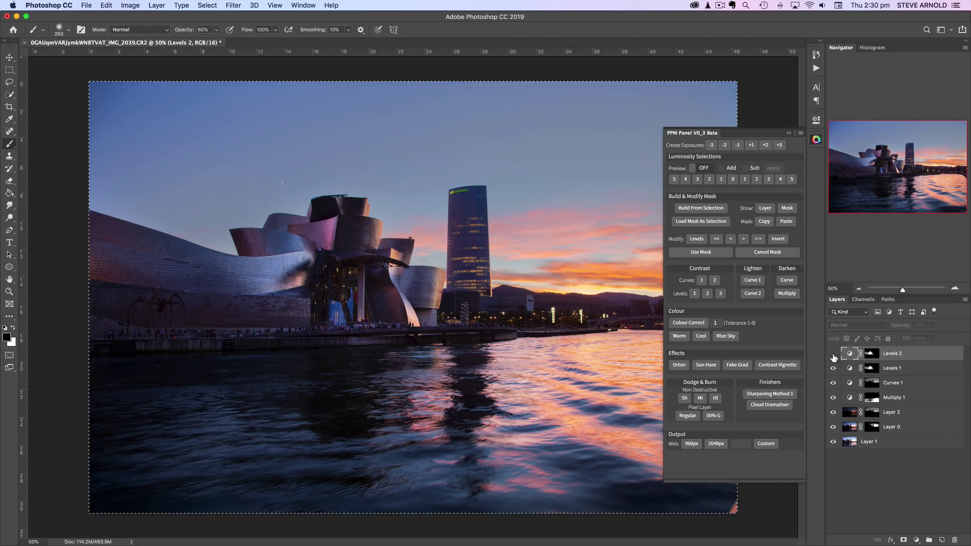
click(833, 354)
click(833, 354)
click(834, 355)
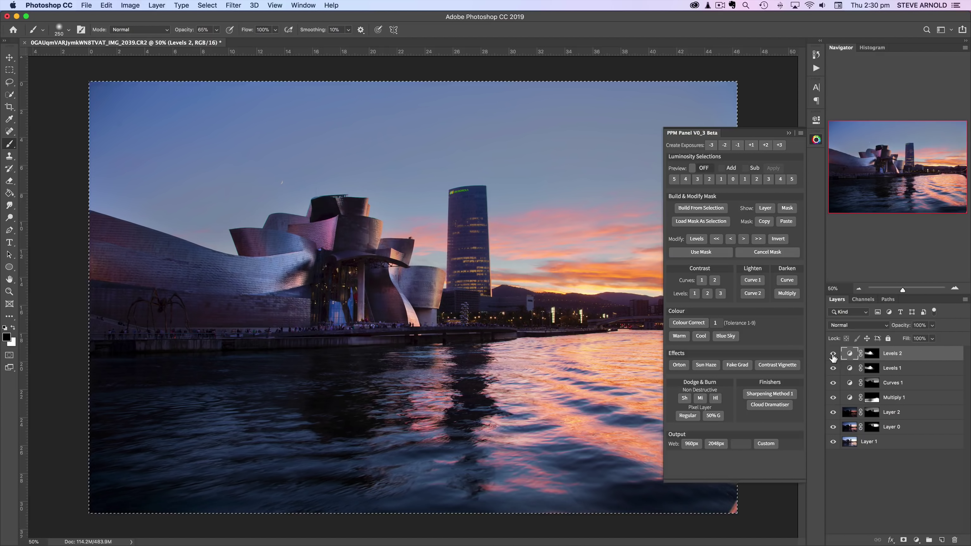
click(817, 140)
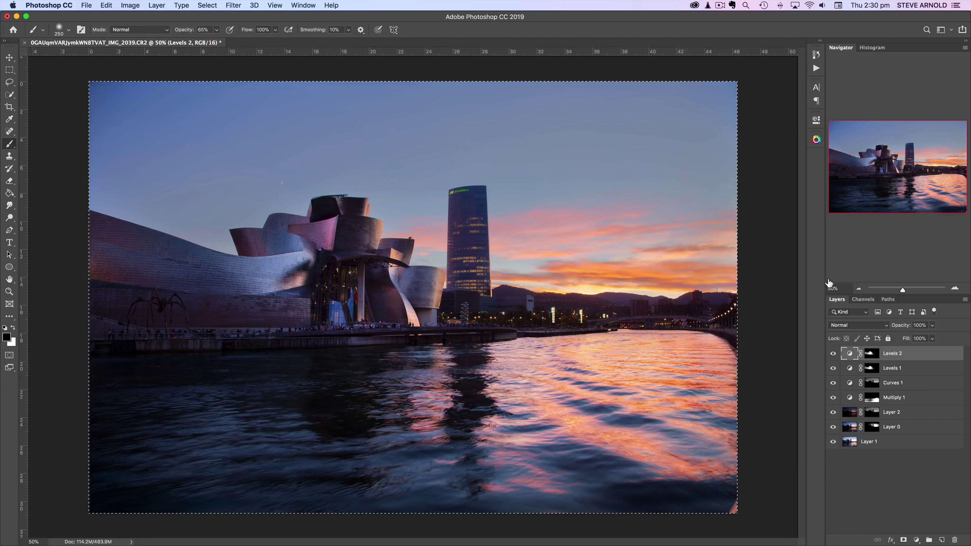
- Clear the active selection and compare the image with and without Levels 1 and Levels 2
click(833, 353)
click(834, 368)
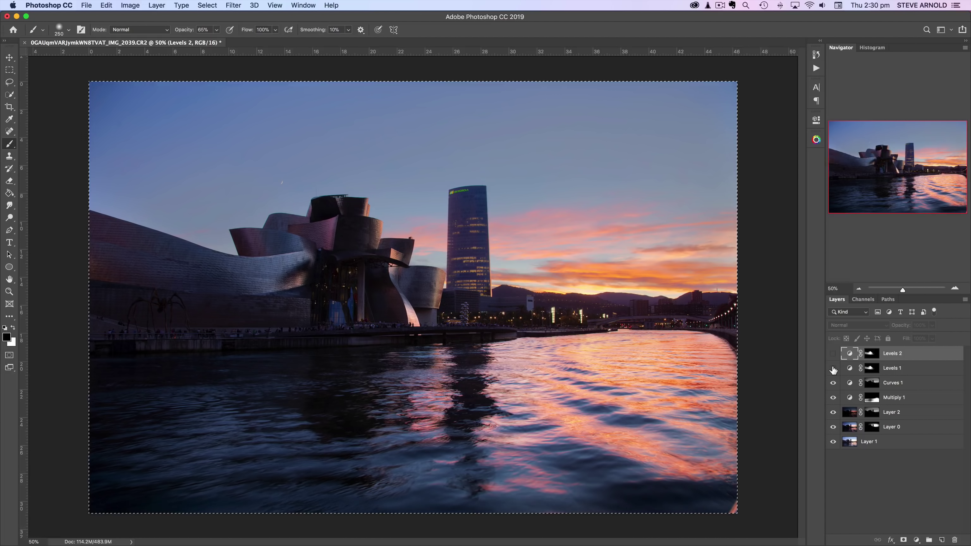
key(super+d)
drag(833, 369, 833, 357)
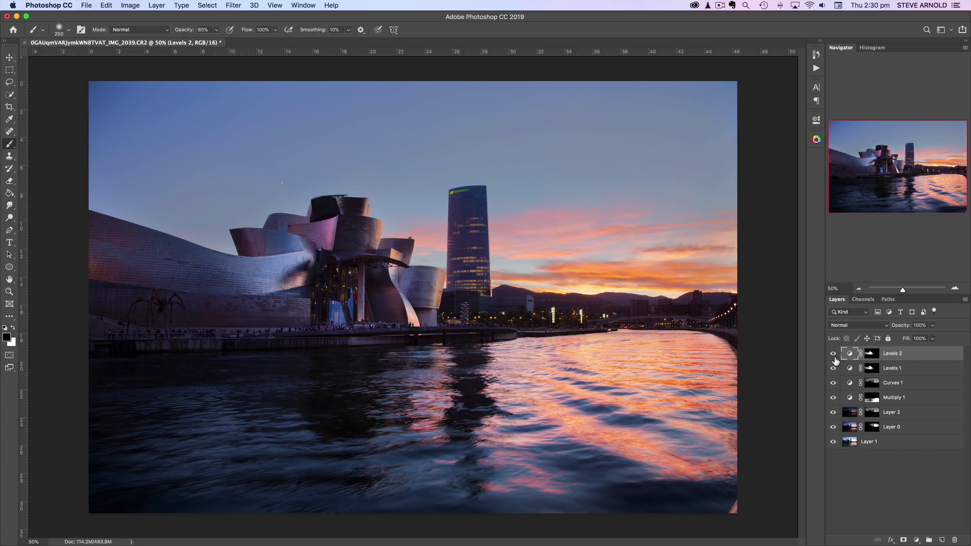
click(833, 355)
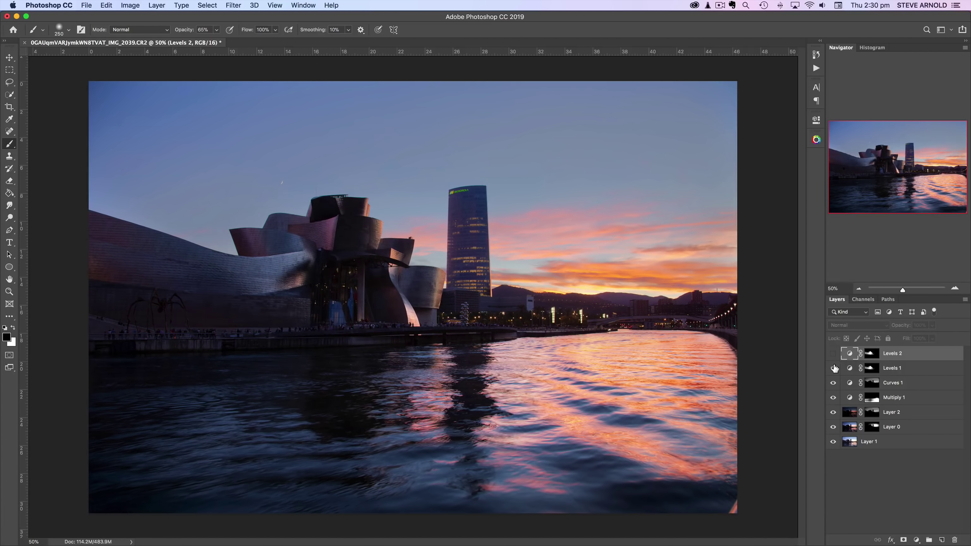
click(833, 355)
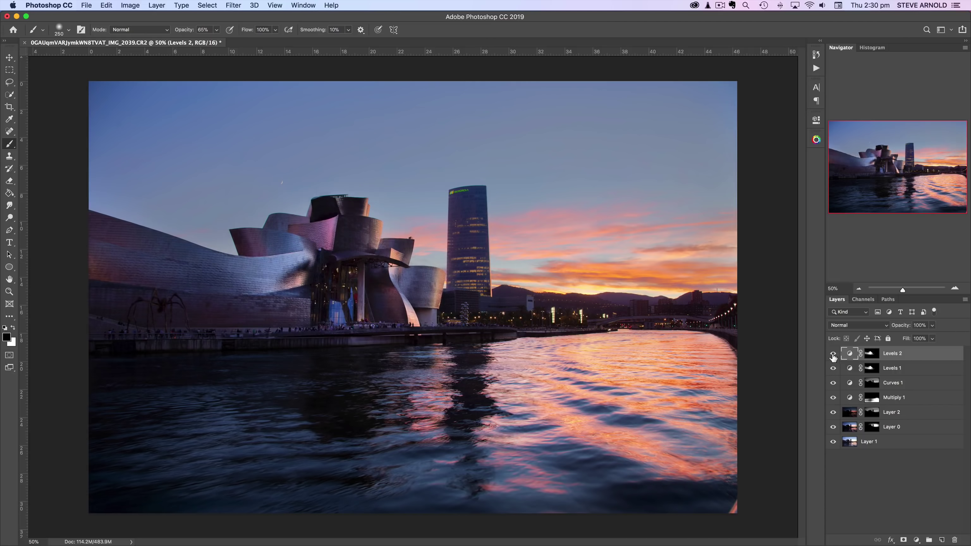
- Examine the overall balance at a reduced 25% view, and recheck the effect of Levels 2 at 50%
click(858, 290)
click(858, 289)
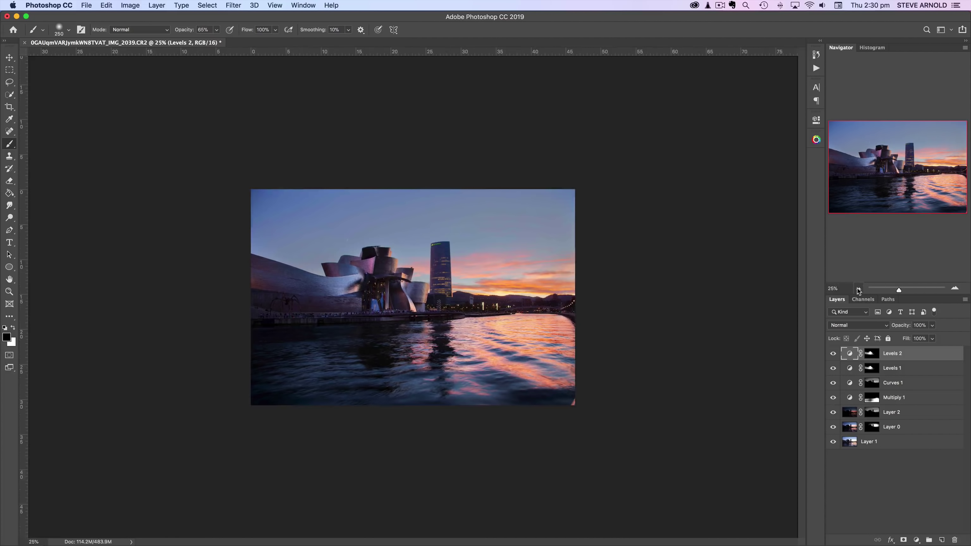
click(955, 289)
click(955, 289)
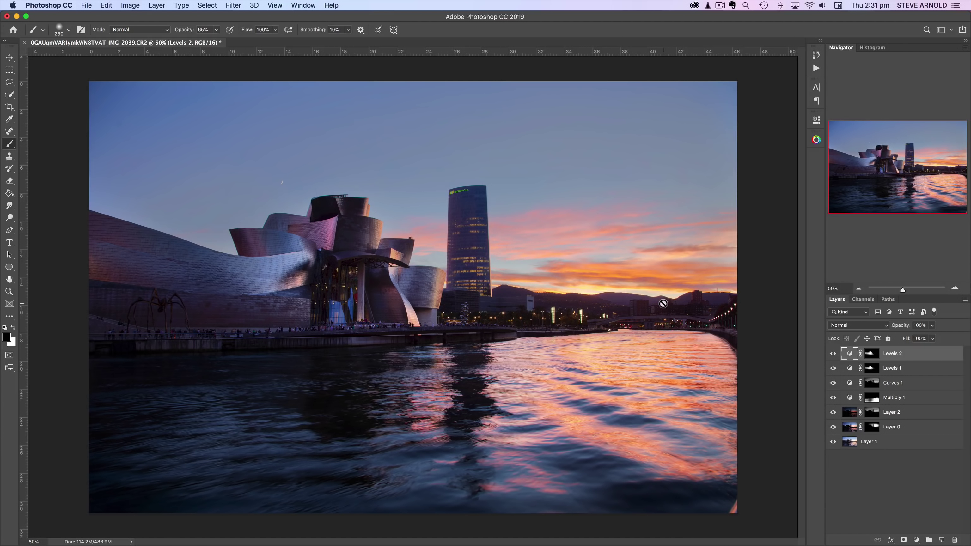
click(834, 354)
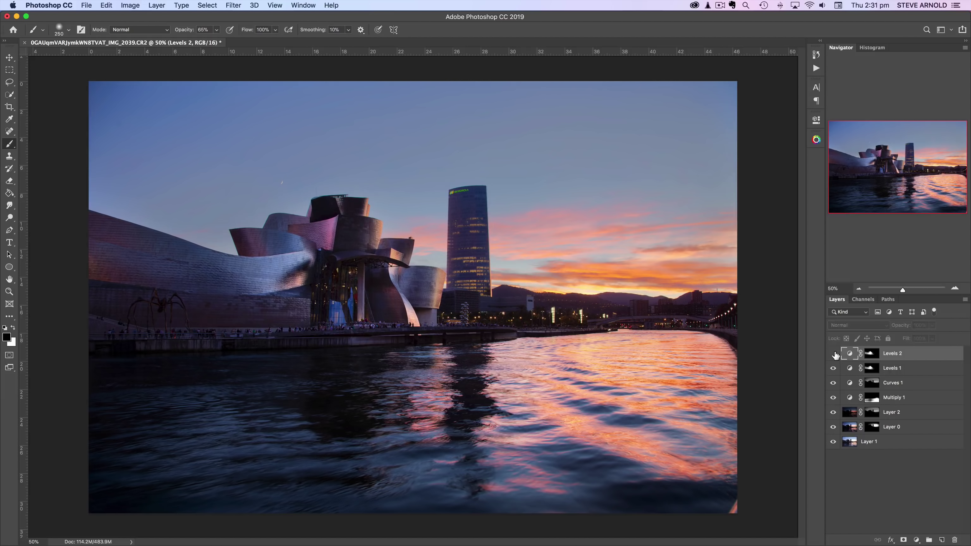
click(835, 354)
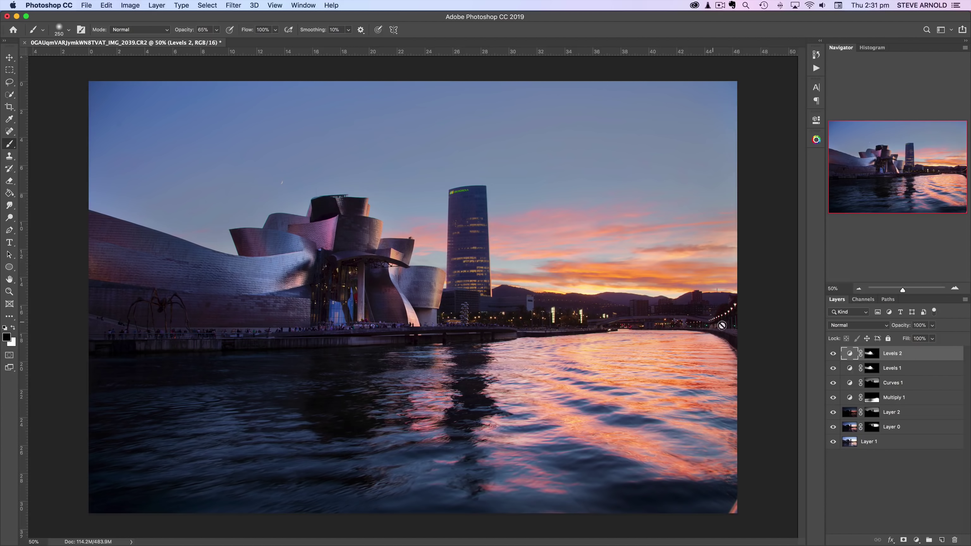
- Add a Levels adjustment layer above Levels 2 with black input 4, midtone 0.85 and white input 210
click(882, 476)
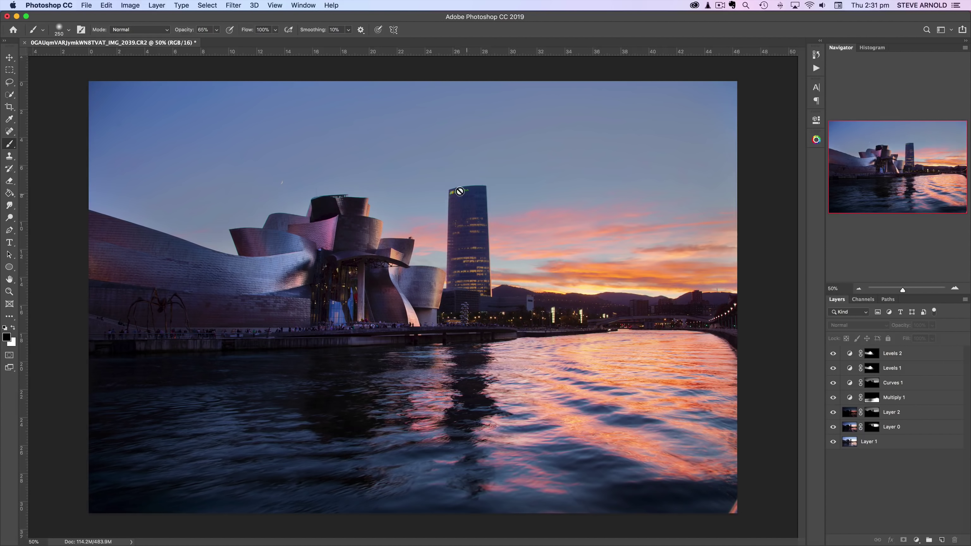
click(817, 140)
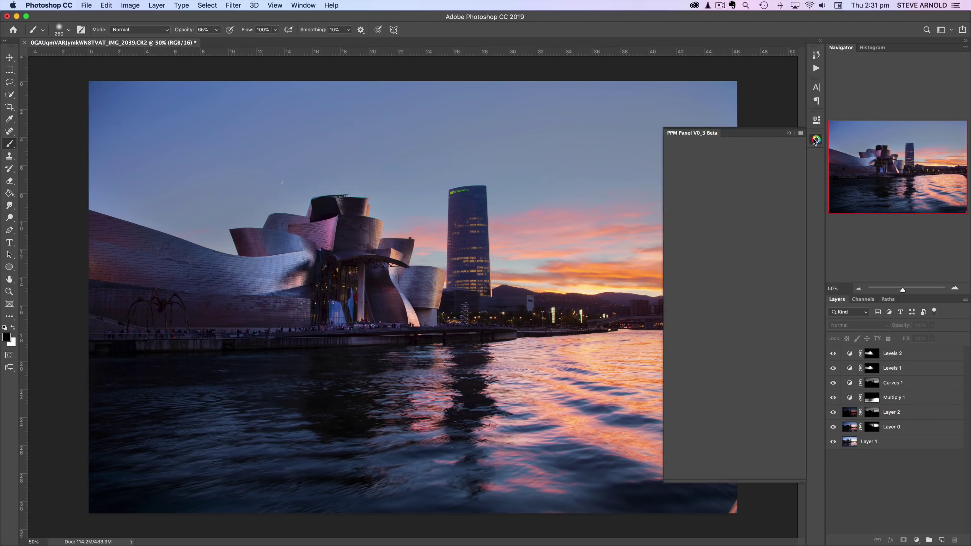
click(917, 540)
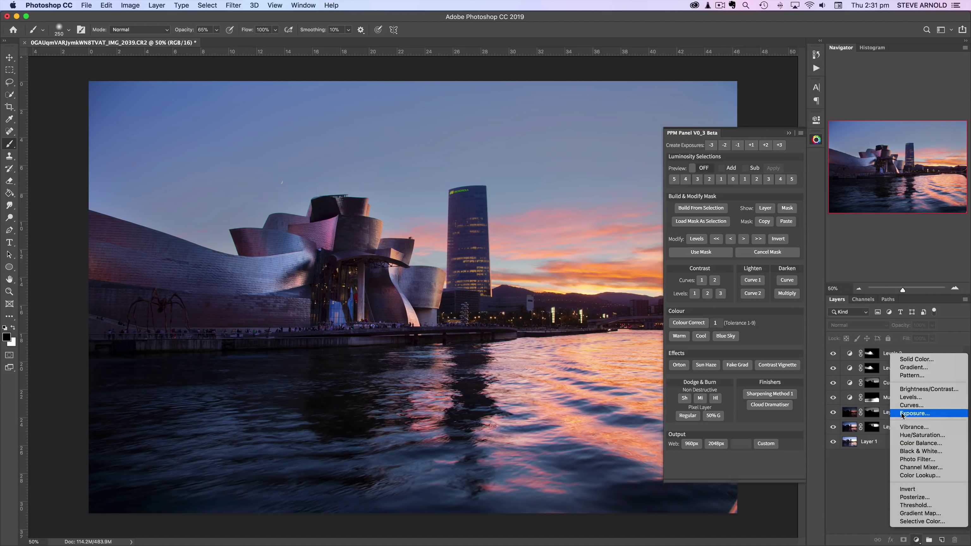
click(921, 400)
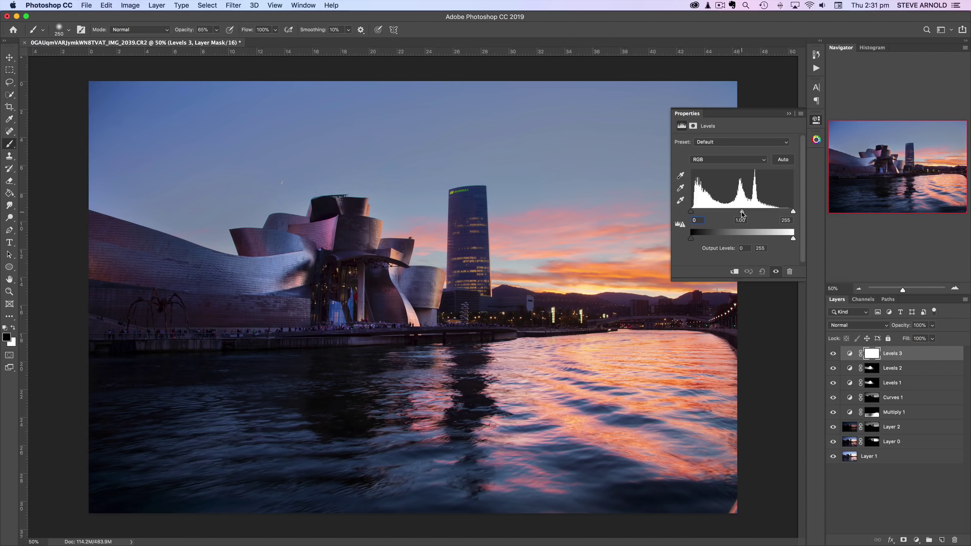
drag(742, 214, 744, 215)
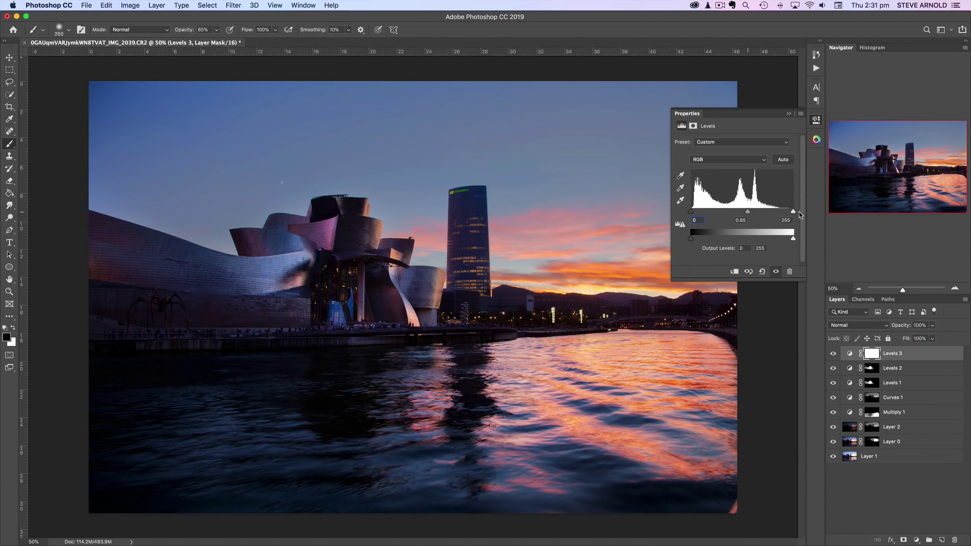
drag(793, 212, 785, 214)
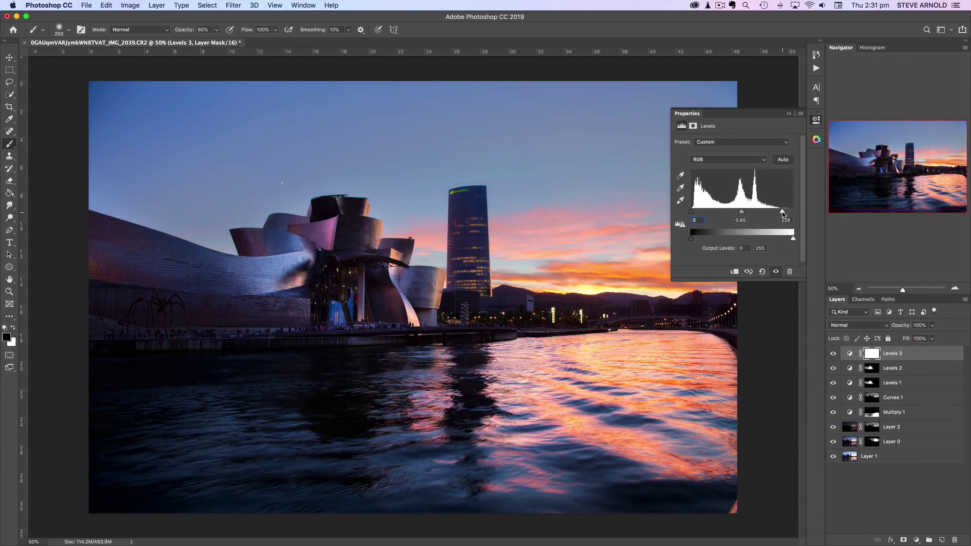
alt+click(783, 213)
drag(783, 215, 775, 213)
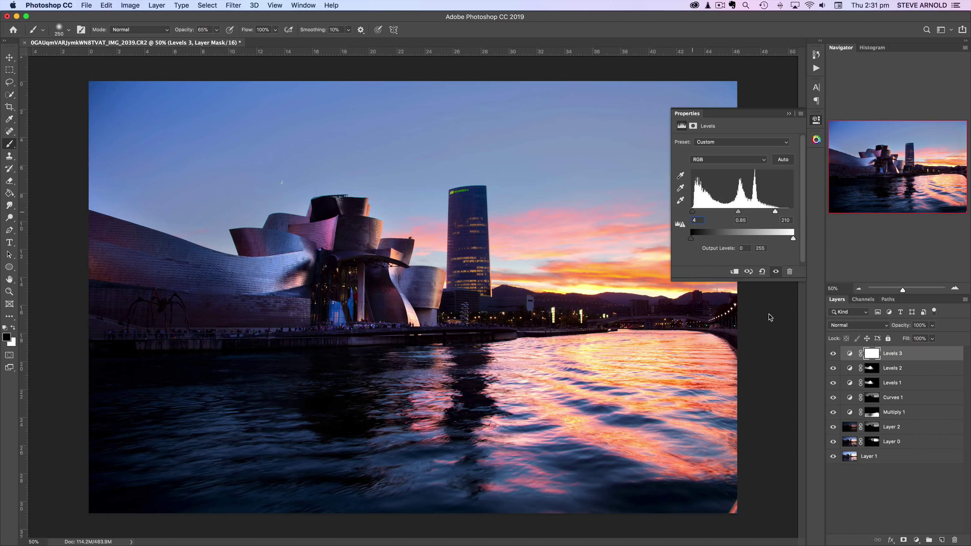
- Toggle Levels 3 to judge its contrast effect on the tower, and invert its white mask to black
click(832, 354)
click(832, 354)
click(832, 353)
click(832, 354)
click(833, 354)
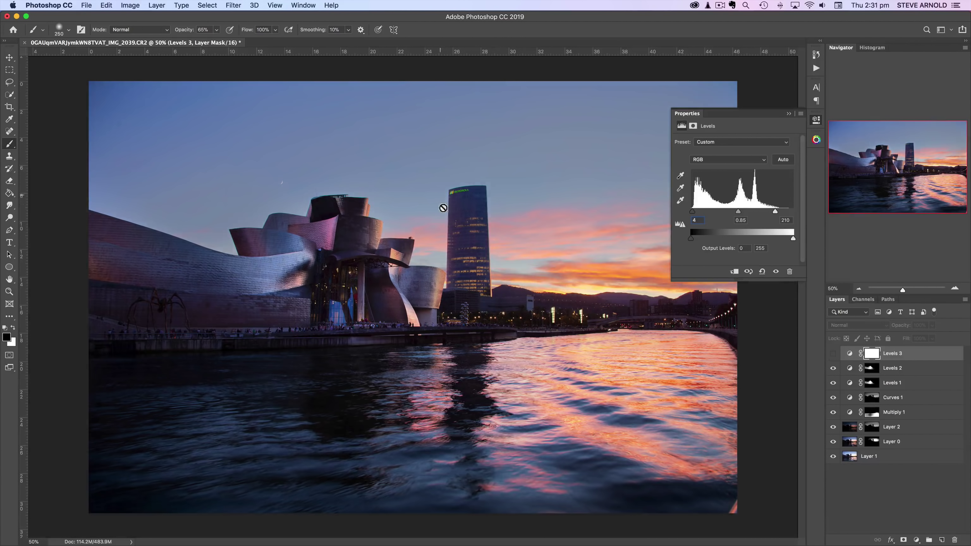
click(833, 354)
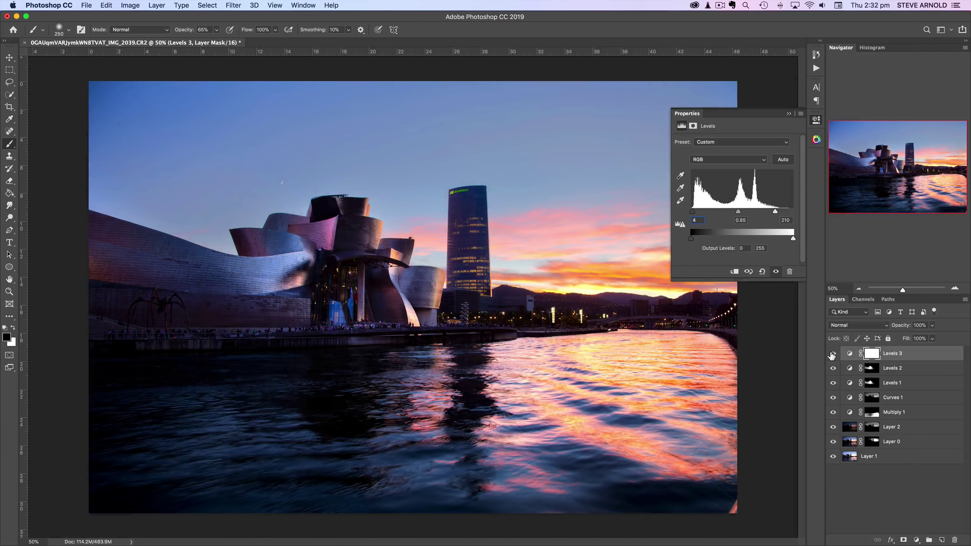
click(832, 354)
click(833, 353)
click(872, 356)
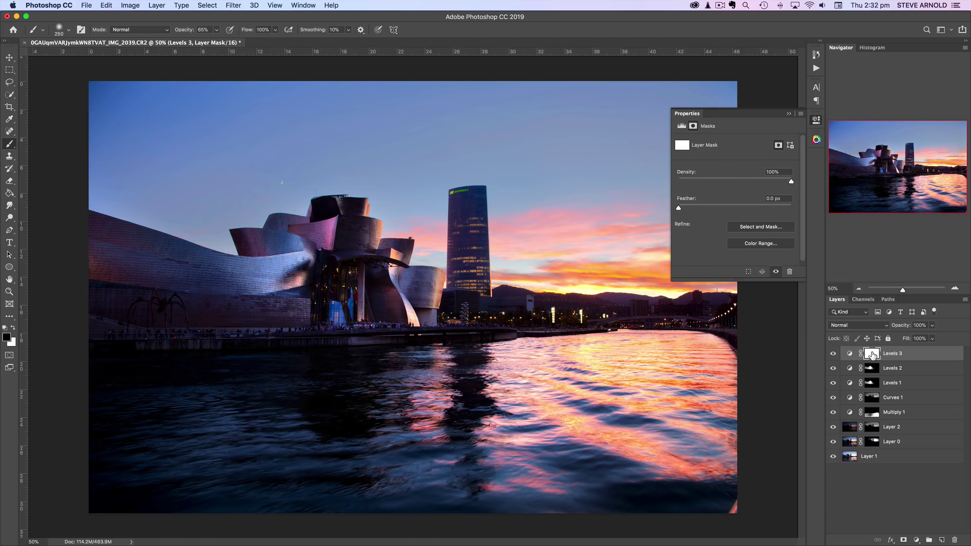
key(super+i)
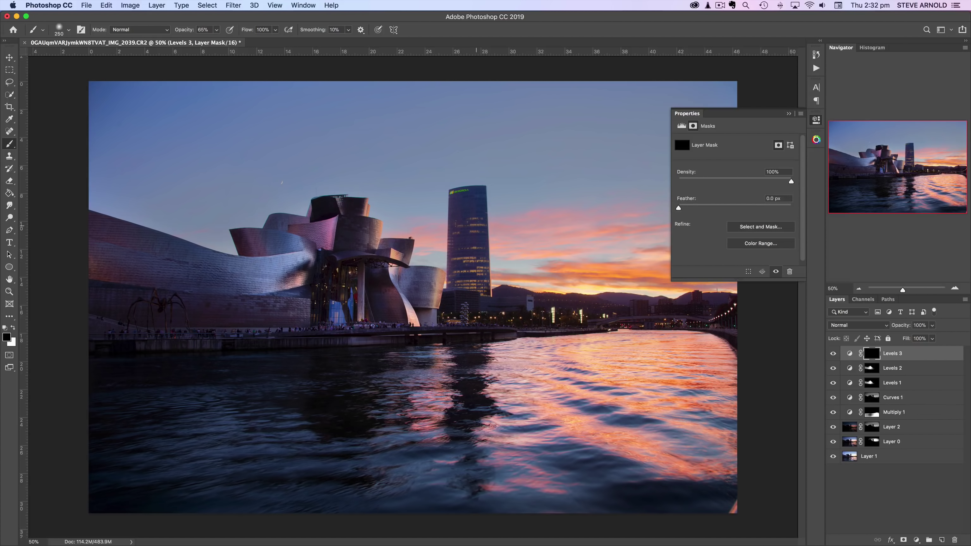
- Select the tall tower with the Quick Selection tool at brush size 10
click(955, 288)
click(955, 288)
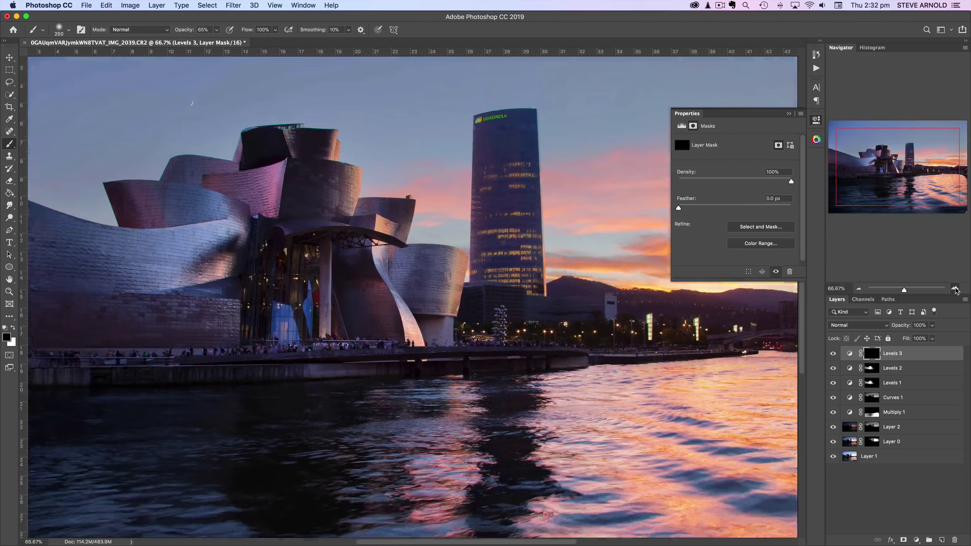
drag(891, 173, 900, 167)
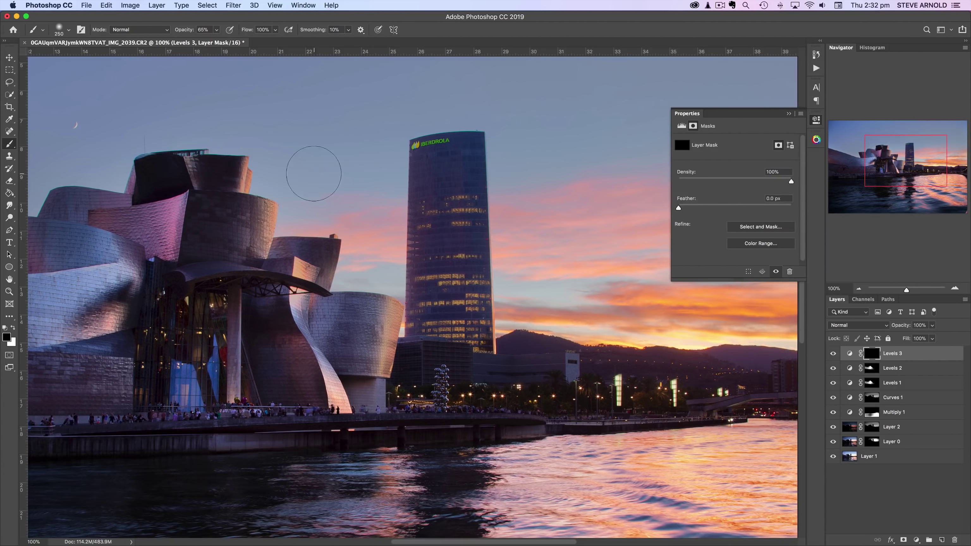
click(6, 98)
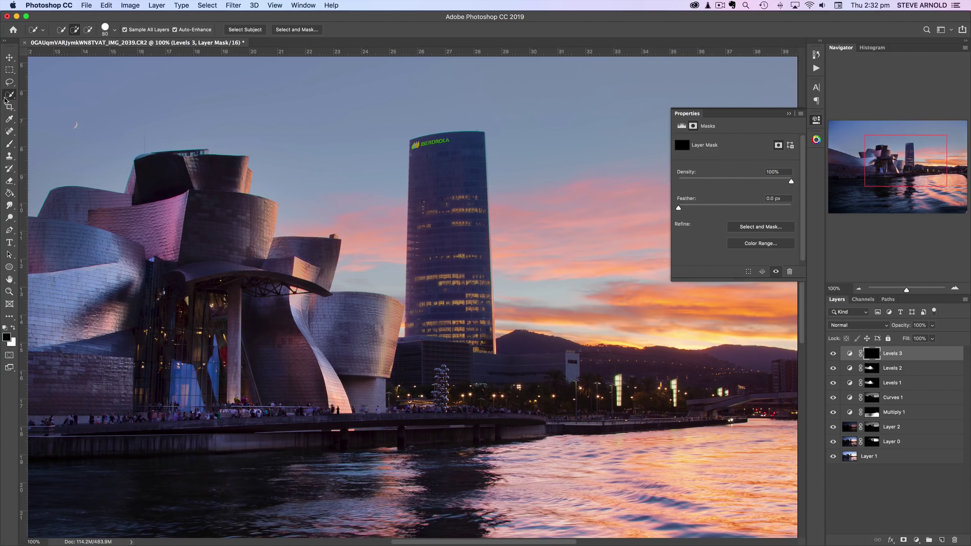
click(58, 93)
key(bracketleft)
key(bracketleft)
key(bracketleft)
key(bracketleft)
drag(410, 142, 468, 141)
mouse_move(468, 192)
mouse_down()
mouse_move(489, 345)
mouse_move(421, 343)
mouse_up()
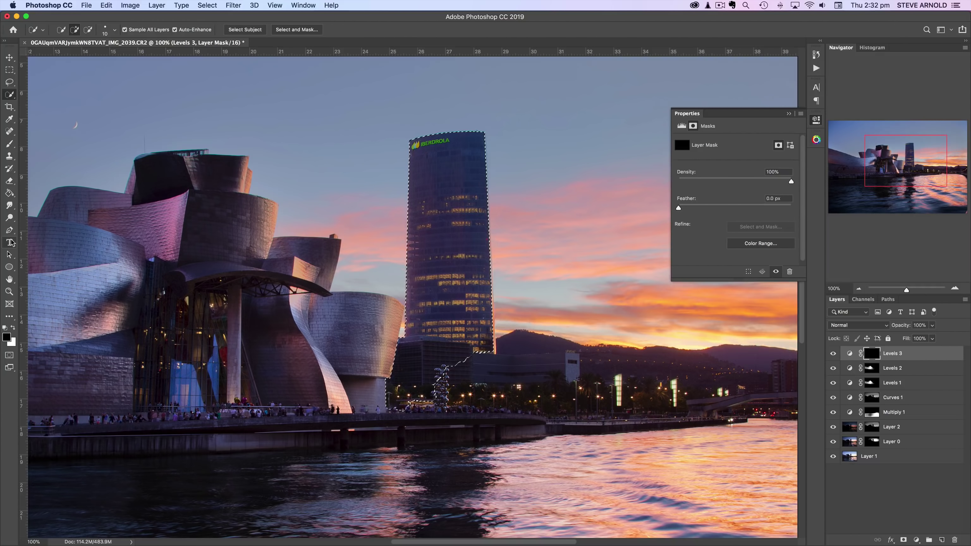
- Paint white over the selected tower in the Levels 3 mask and compare it with and without the adjustment
key(b)
click(13, 329)
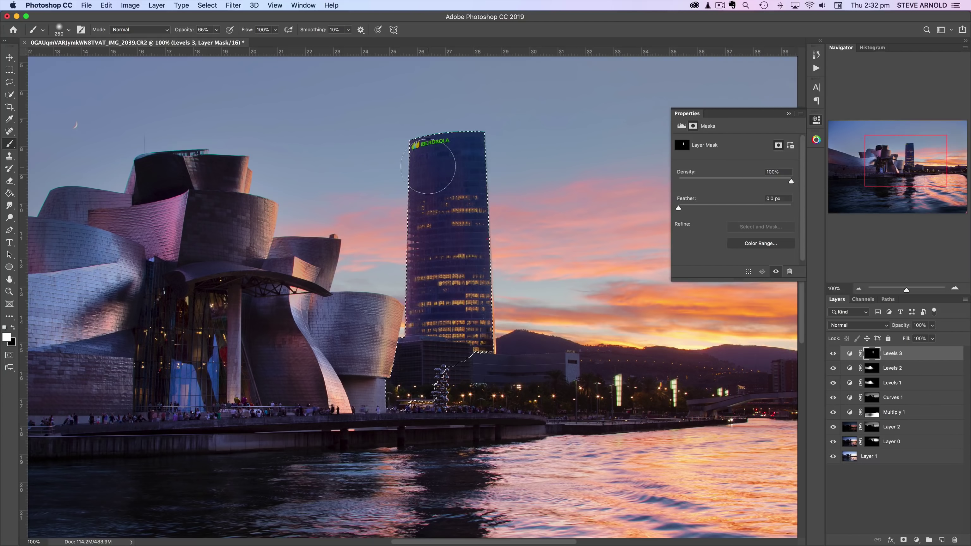
click(834, 354)
click(835, 356)
click(835, 355)
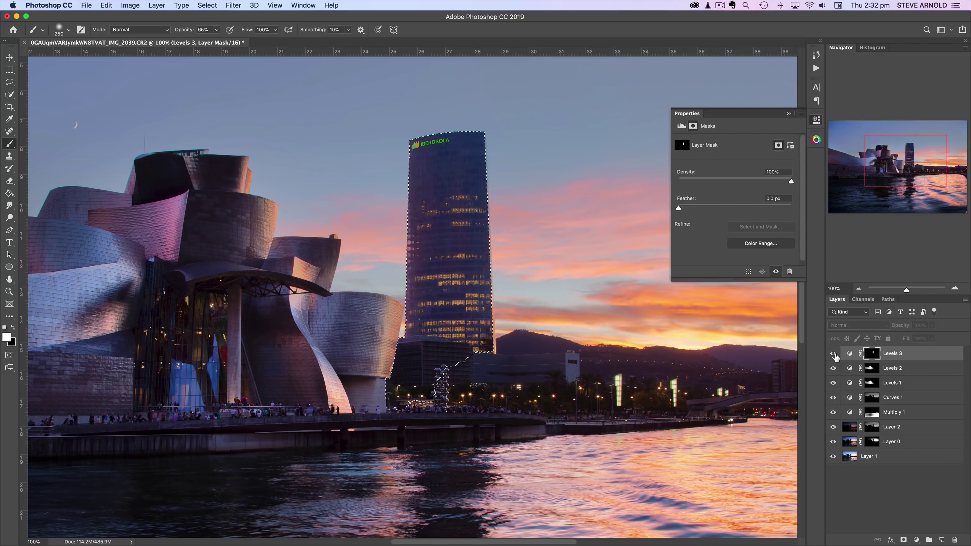
click(835, 355)
click(835, 355)
click(835, 355)
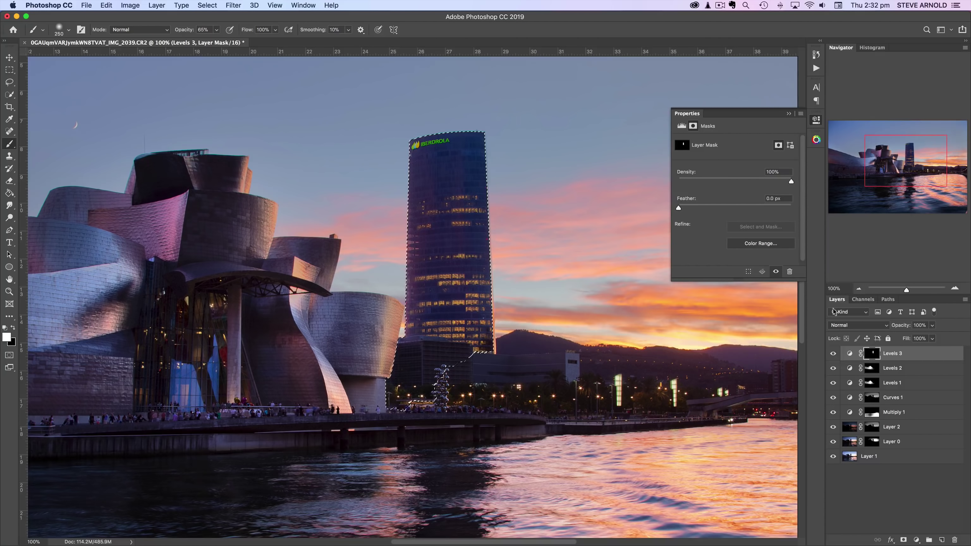
click(835, 356)
- Clear the tower selection and compare the whole image with and without Levels 3 at 50% view
click(860, 289)
click(860, 289)
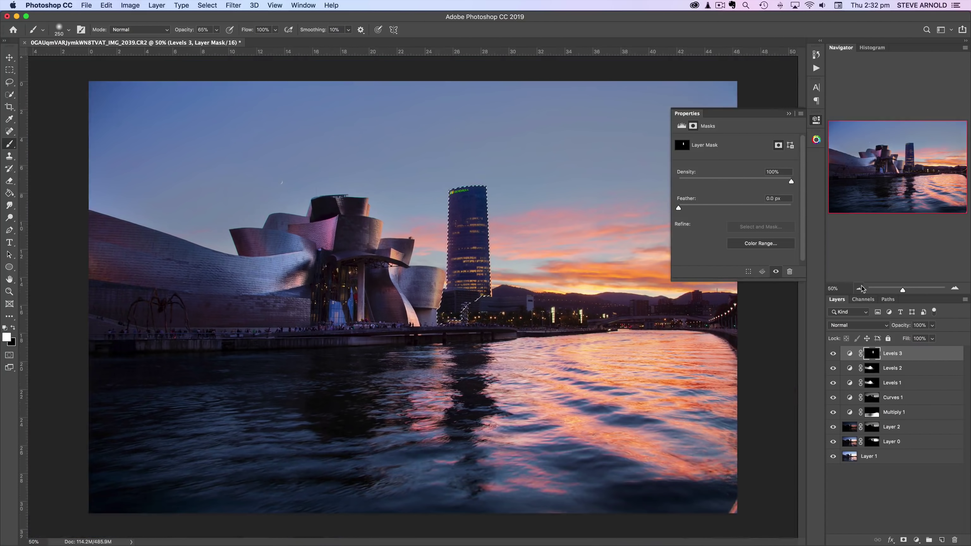
key(super+d)
click(834, 354)
click(834, 354)
click(817, 121)
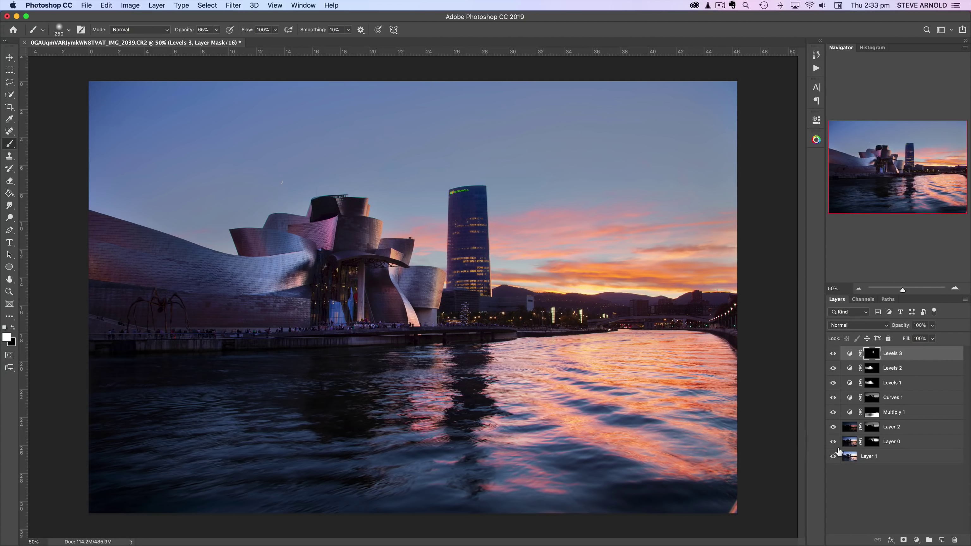
- Add a Levels adjustment layer above Levels 3 with the white input at 220 and the midtones at 0.91
click(917, 540)
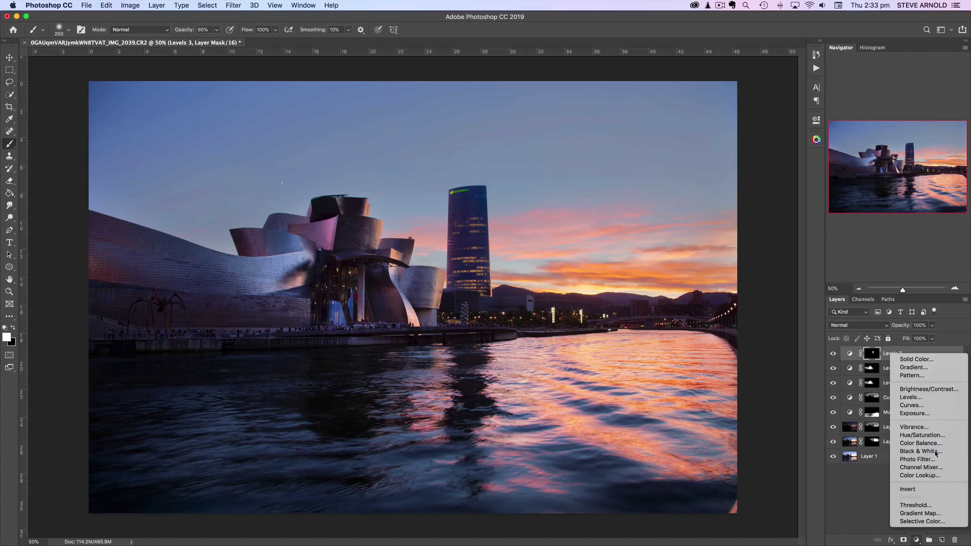
click(924, 398)
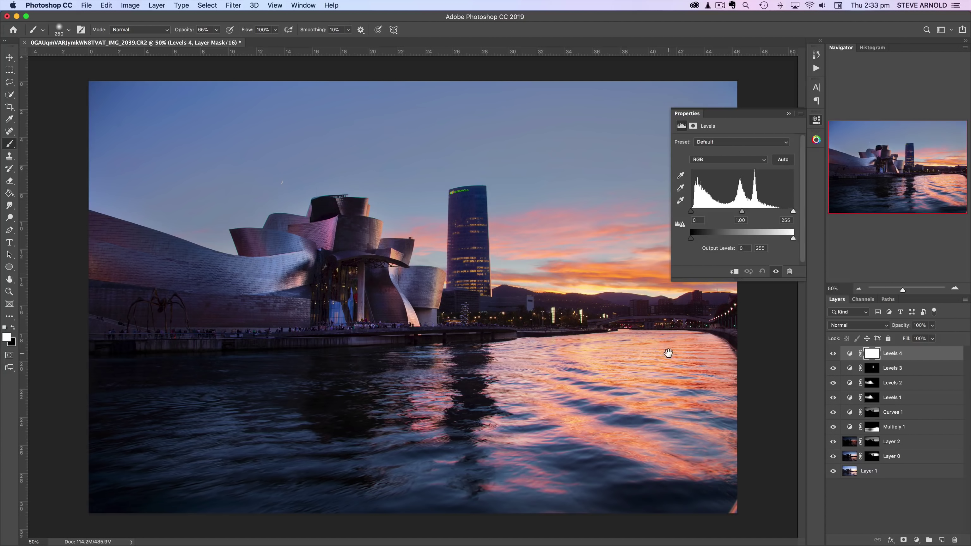
key(super+r)
key(super+r)
click(859, 289)
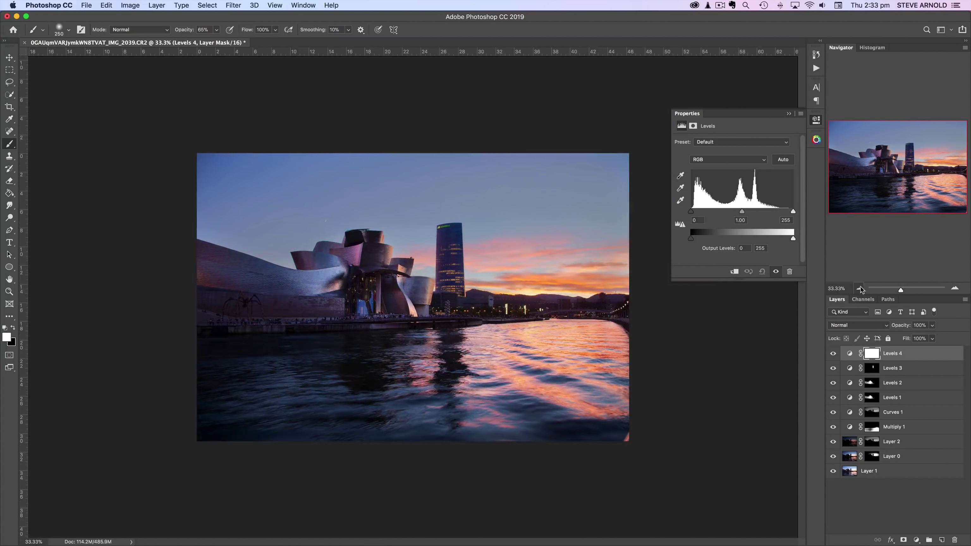
drag(743, 214, 748, 213)
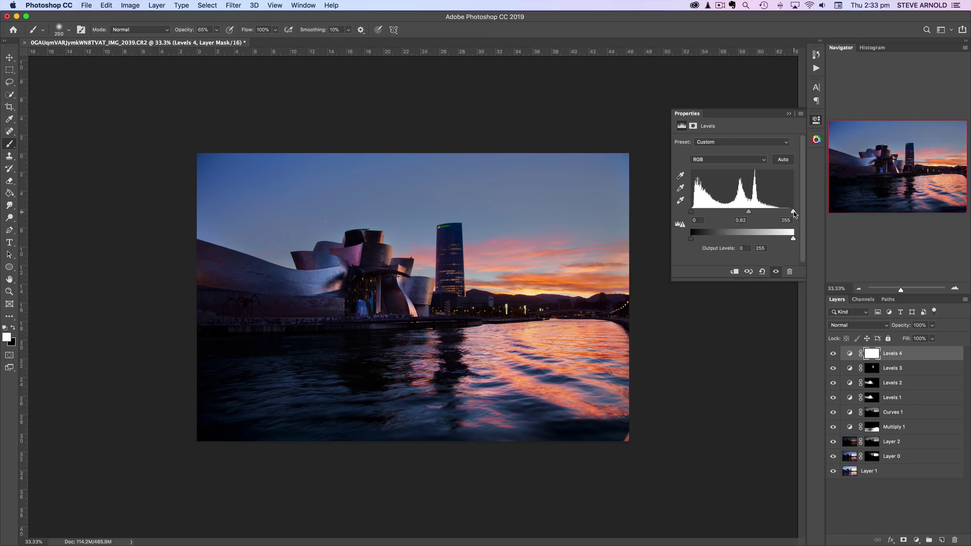
drag(794, 215, 785, 216)
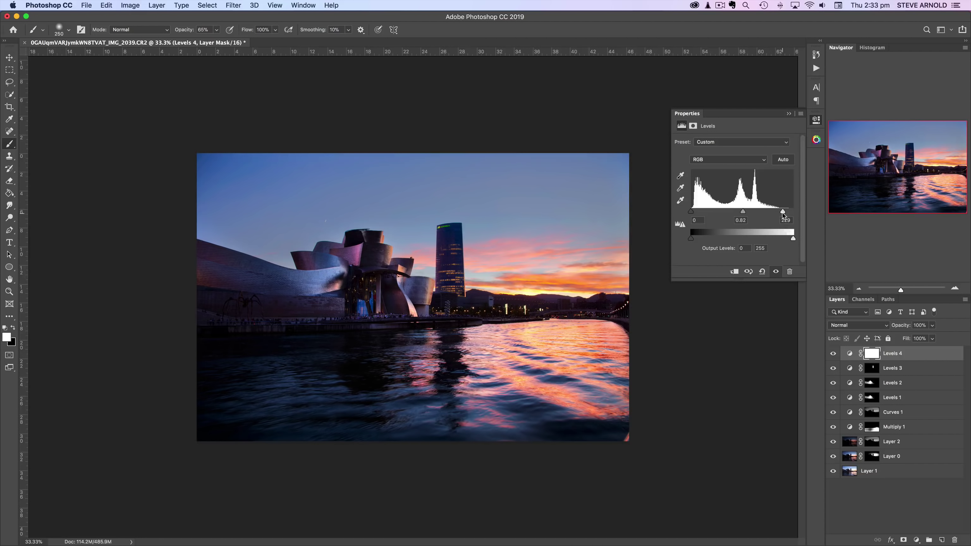
drag(783, 213, 781, 214)
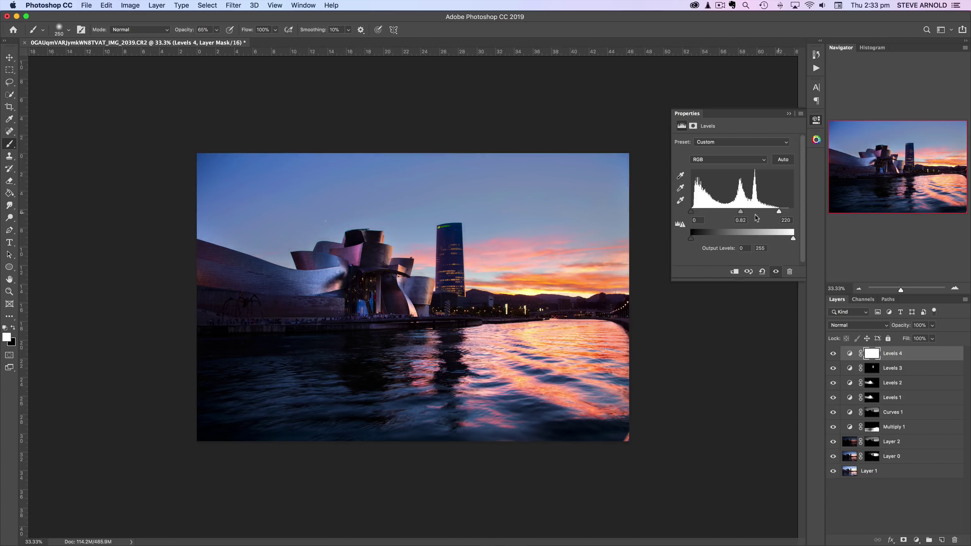
drag(741, 215, 740, 215)
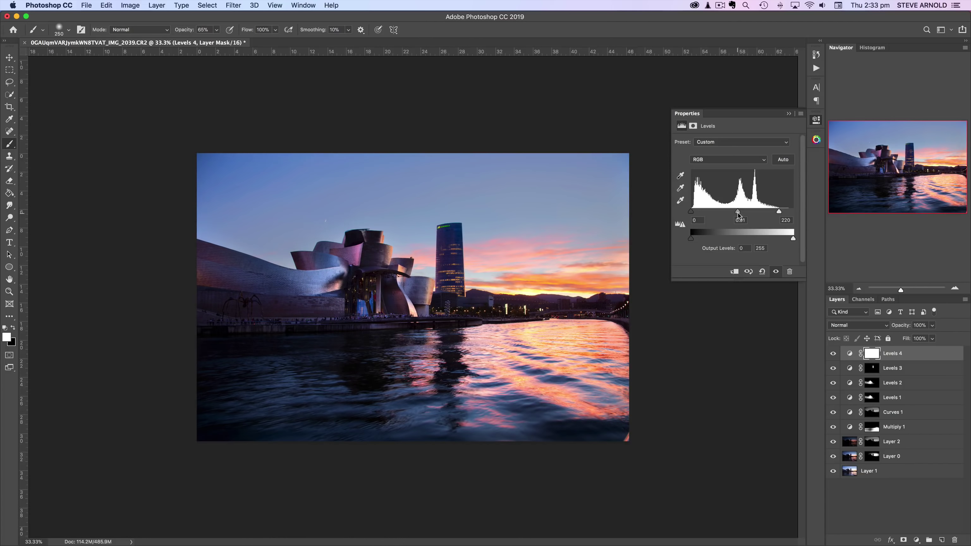
- Compare the whole image with and without the Levels 4 contrast adjustment
click(834, 354)
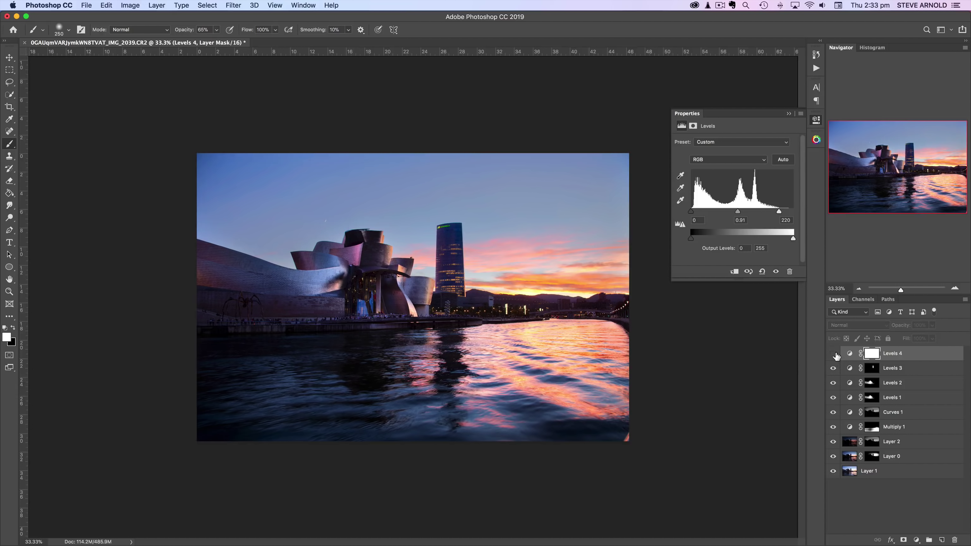
click(834, 354)
click(833, 354)
click(834, 354)
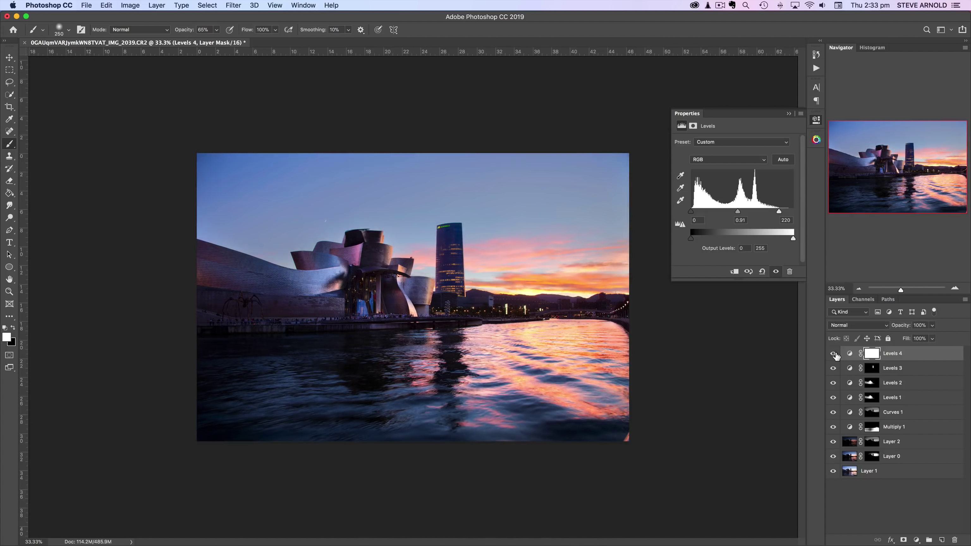
click(834, 354)
click(835, 354)
click(834, 355)
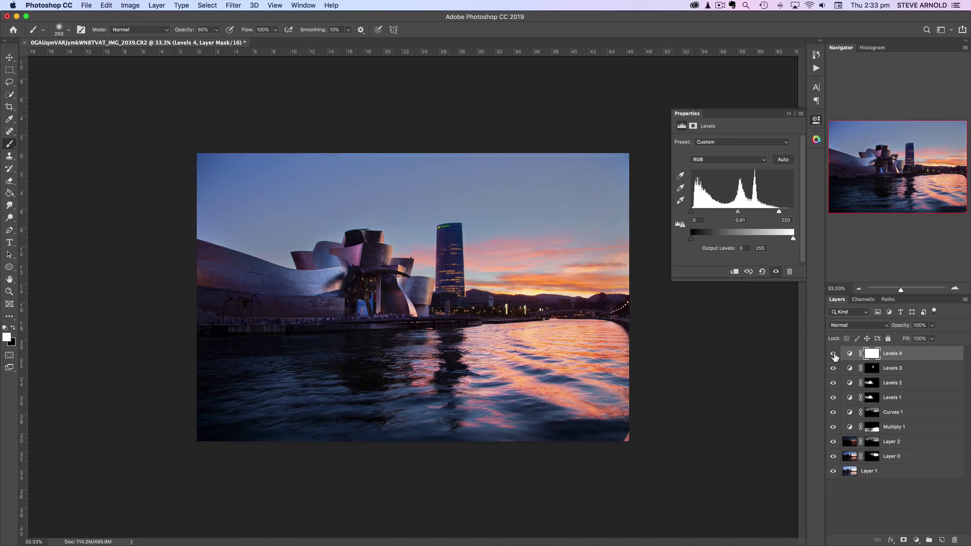
click(834, 354)
- Target the Levels 4 mask, preview the level 5 highlights luminosity mask and load it as the active selection
click(872, 353)
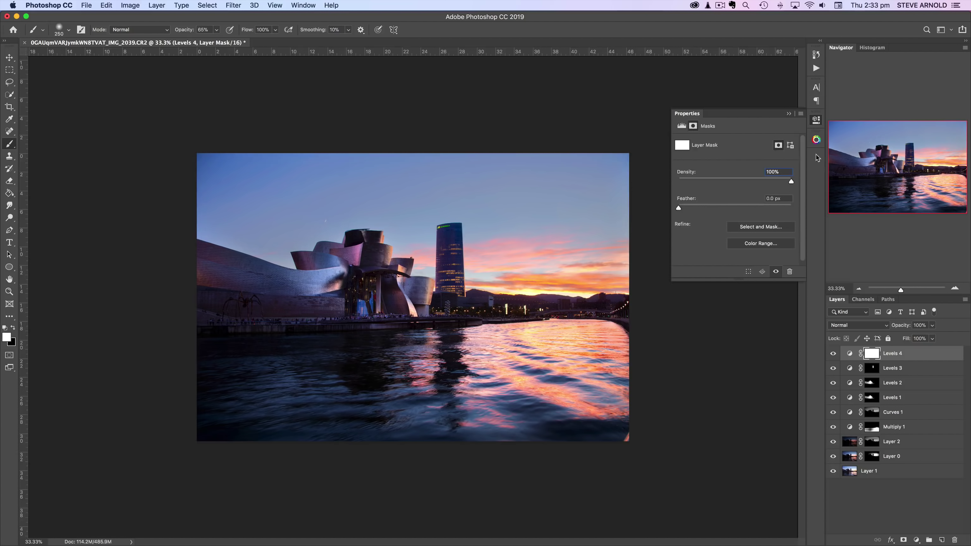
click(816, 140)
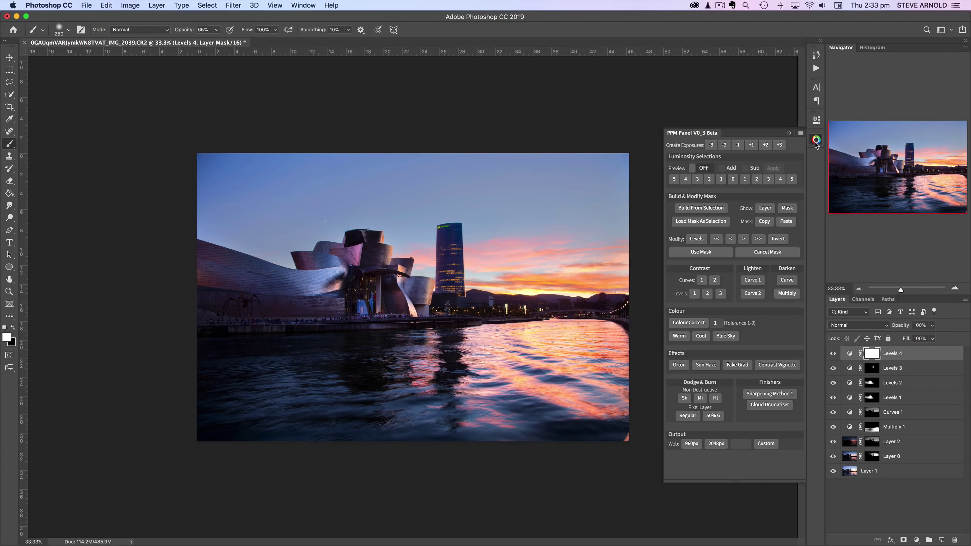
click(706, 168)
click(792, 179)
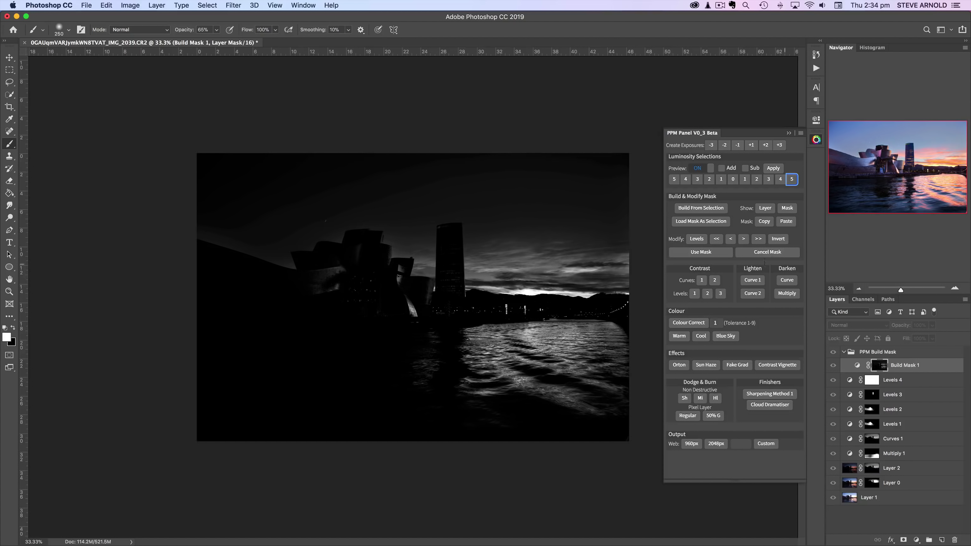
click(701, 252)
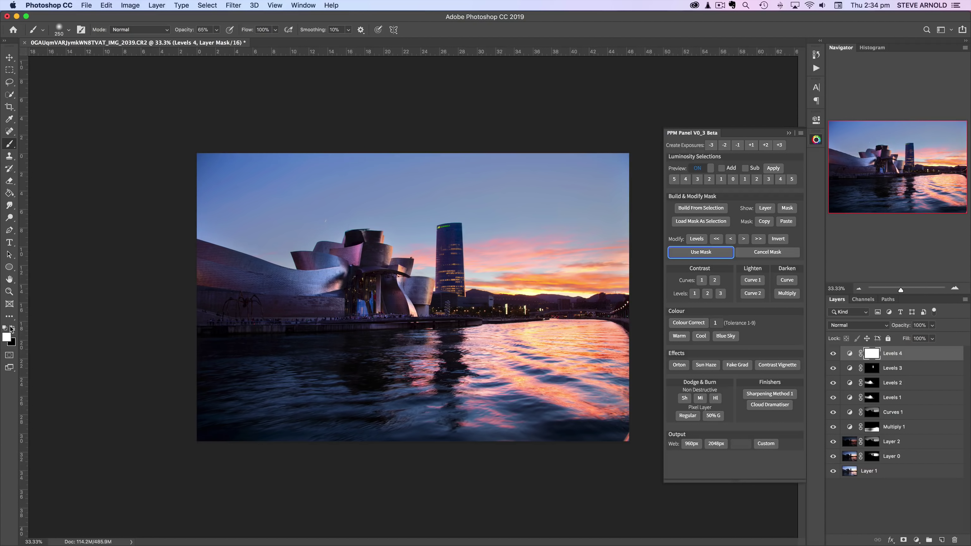
- Paint black into the Levels 4 mask over the bright sky and water reflections, enlarging the brush to 1900
click(11, 328)
key(bracketright)
key(bracketright)
key(bracketright)
key(bracketright)
key(bracketright)
key(bracketright)
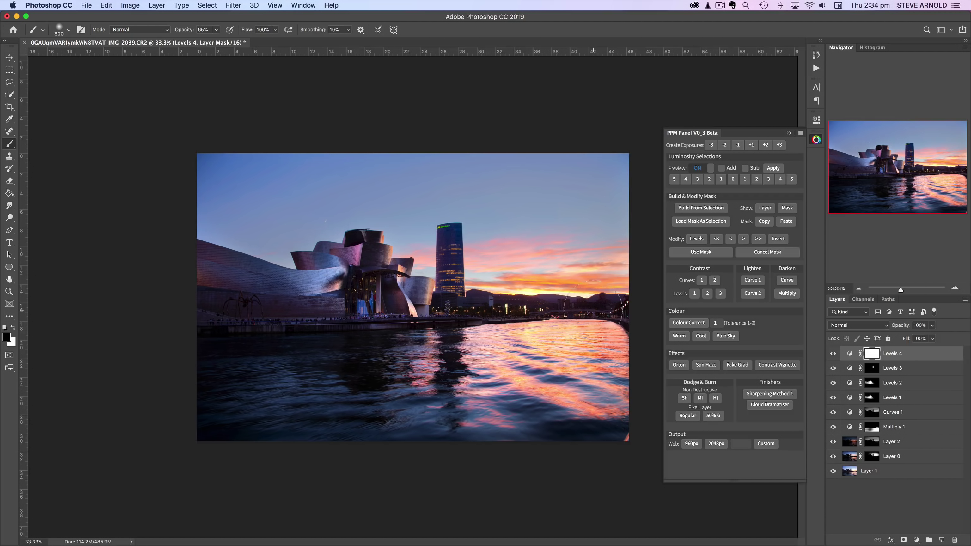
key(bracketright)
key(bracketright)
key(bracketright)
key(bracketright)
key(bracketright)
key(bracketright)
key(bracketright)
key(bracketright)
key(bracketright)
key(bracketright)
key(bracketright)
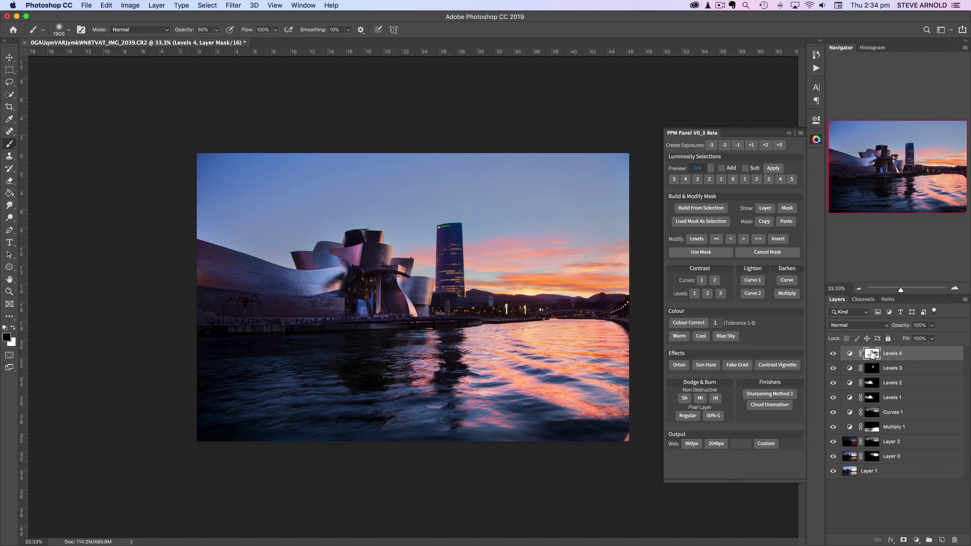
- Inspect the painted Levels 4 mask and compare the sunset and water with the adjustment on and off
click(788, 208)
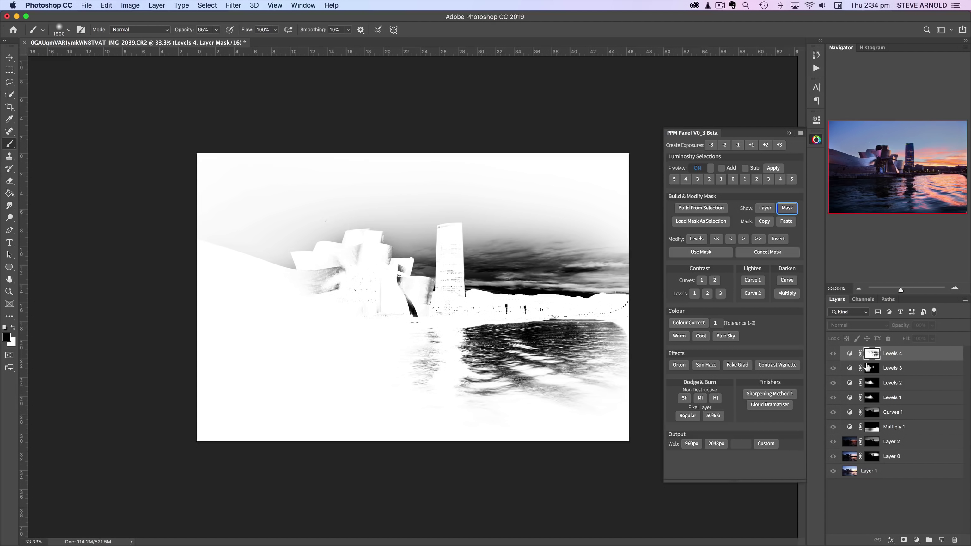
click(832, 353)
click(833, 353)
click(833, 353)
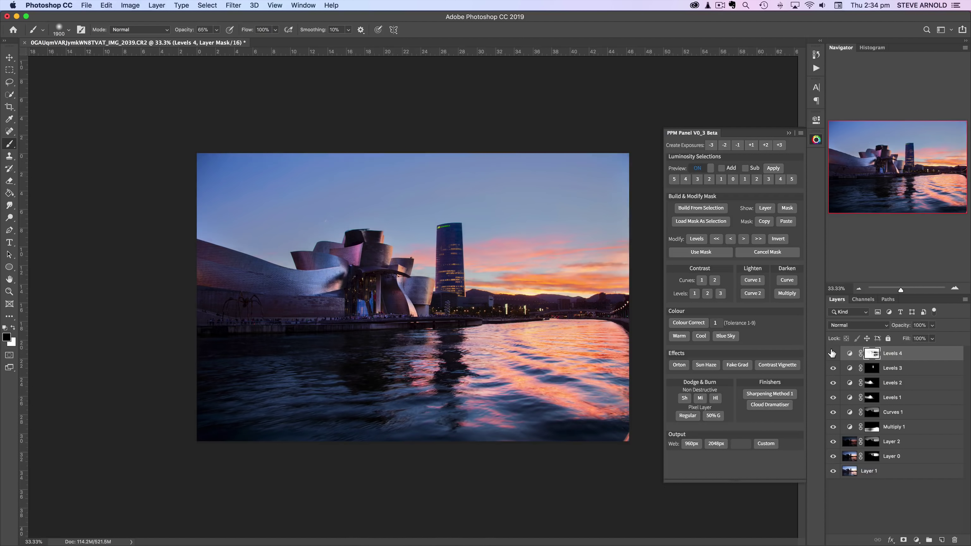
click(833, 354)
click(832, 353)
click(834, 355)
click(833, 354)
click(834, 355)
click(834, 354)
click(834, 355)
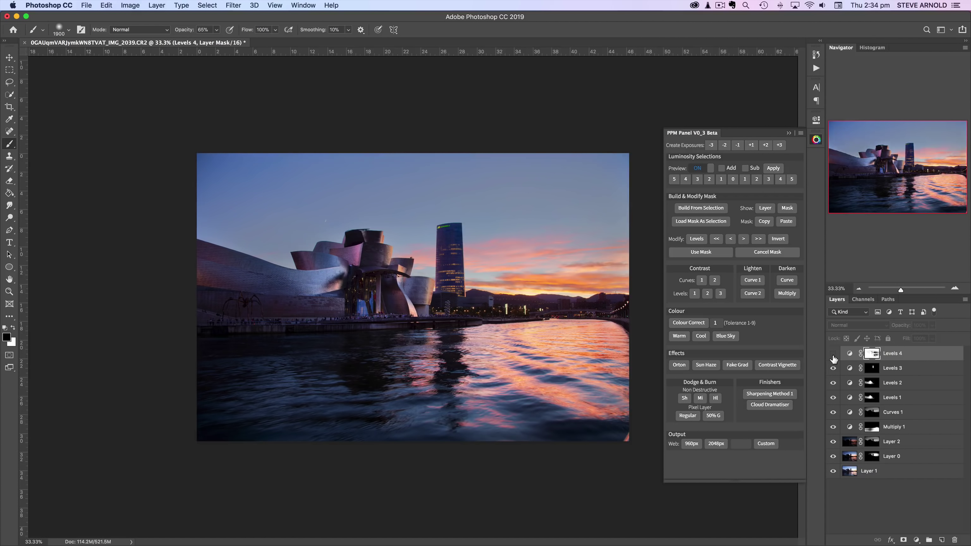
click(834, 355)
click(833, 355)
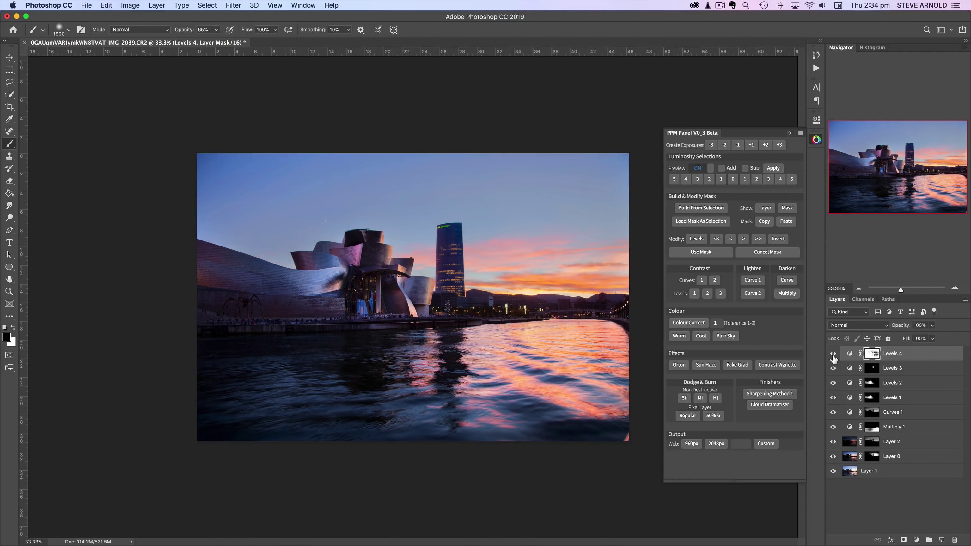
click(834, 355)
click(834, 355)
click(834, 355)
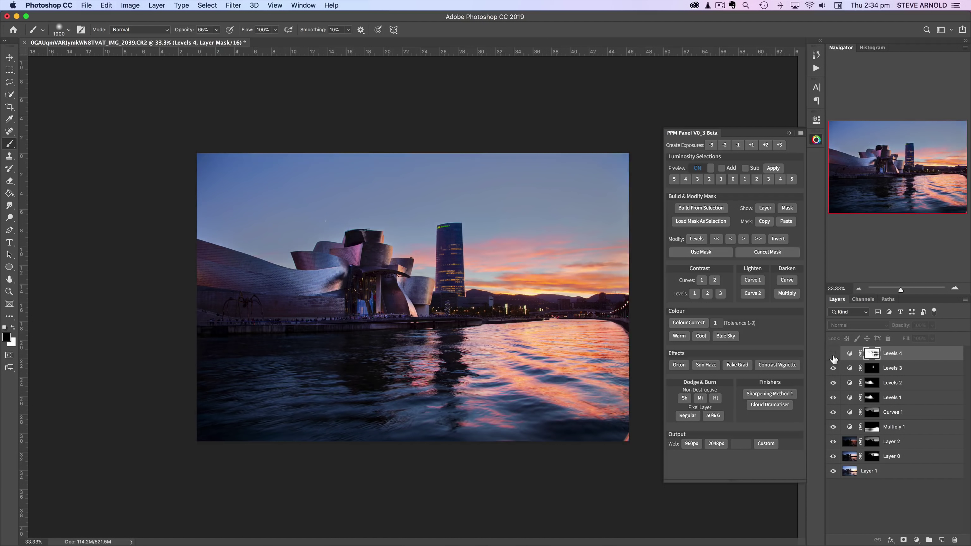
click(833, 355)
- Try strengthening the contrast with a duplicate of Levels 4, compare it on and off, and delete the copy
drag(880, 397, 944, 540)
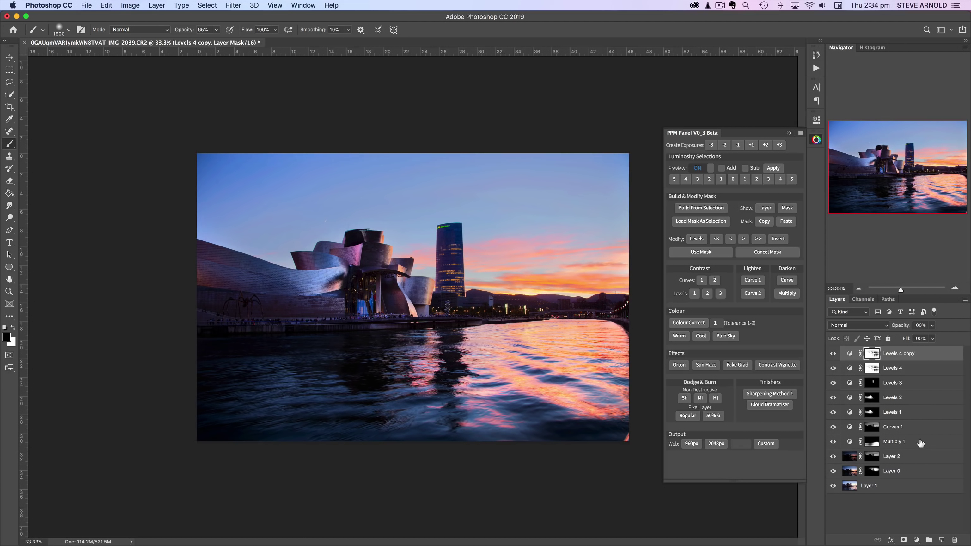
click(834, 355)
click(834, 355)
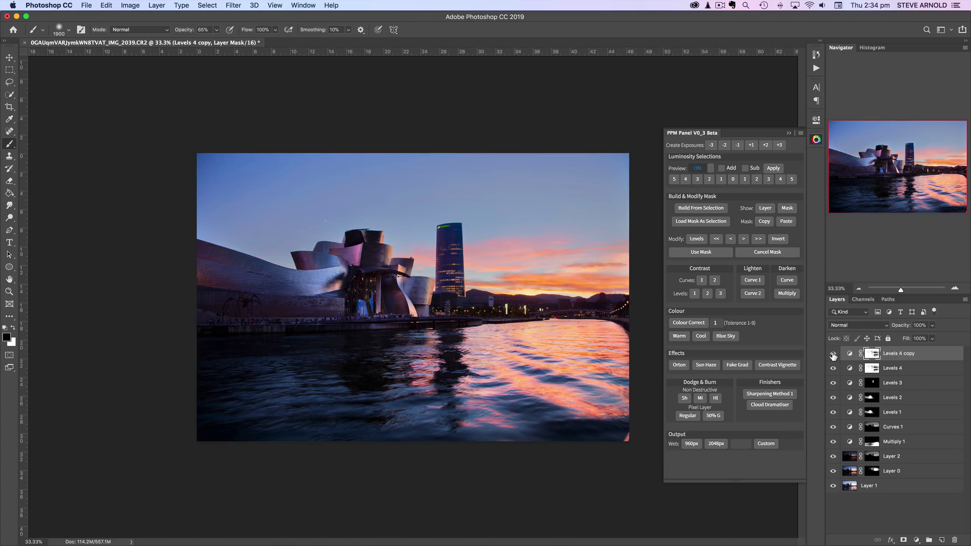
click(833, 355)
click(834, 355)
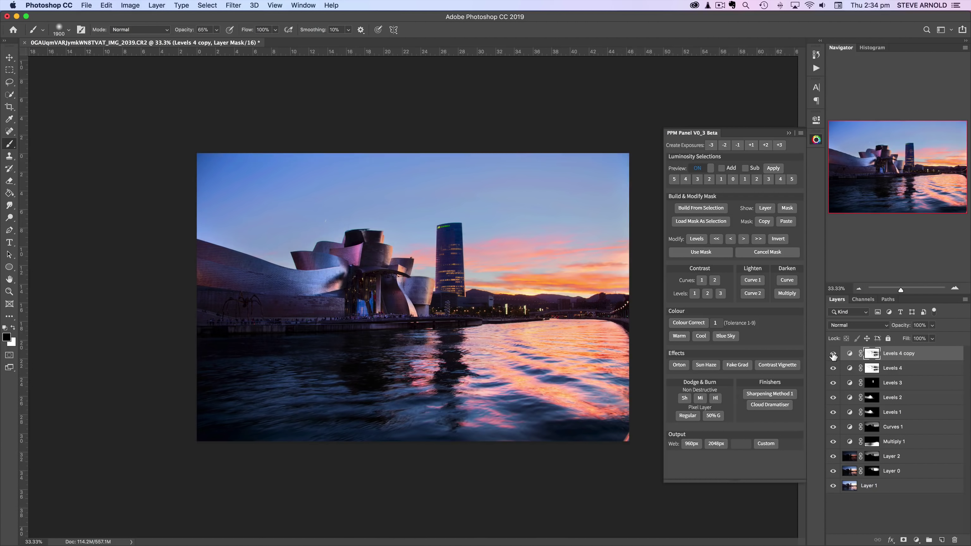
drag(849, 353, 955, 540)
click(833, 355)
click(832, 355)
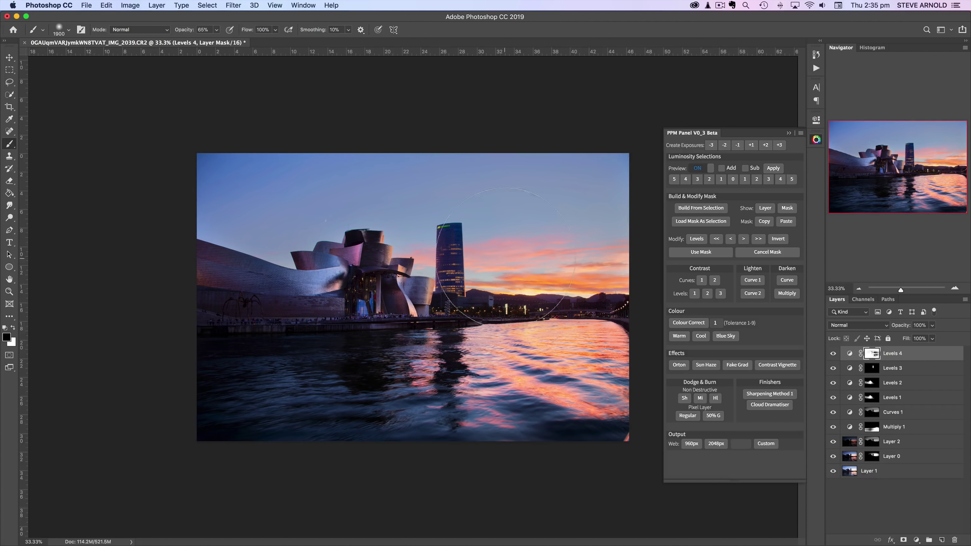
- Reduce the brush size to 1000
key(bracketleft)
key(bracketleft)
key(bracketleft)
key(bracketleft)
key(bracketleft)
key(bracketleft)
key(bracketleft)
key(bracketleft)
key(bracketleft)
- Adjust the Levels 4 mask with Levels, setting its midtones to 4.65, and return to the layer view
click(788, 208)
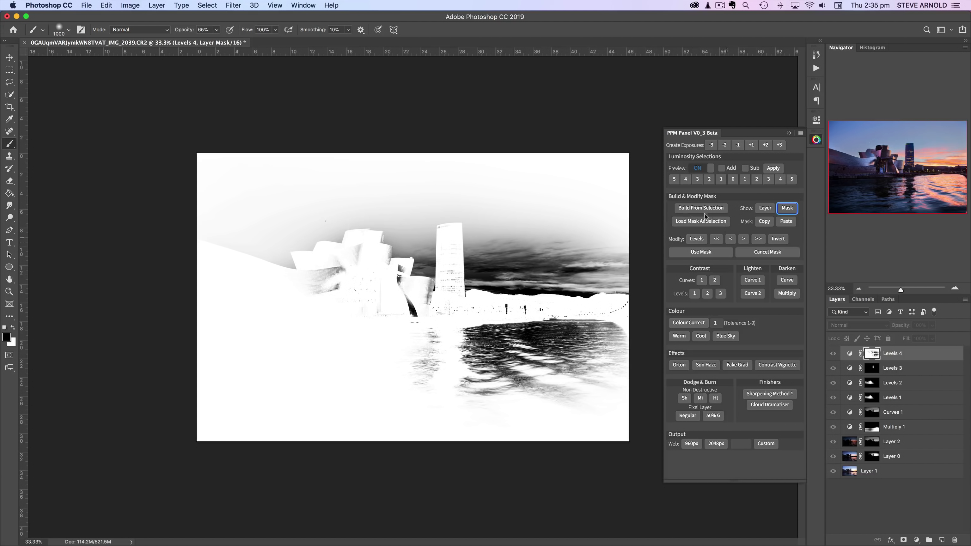
click(696, 239)
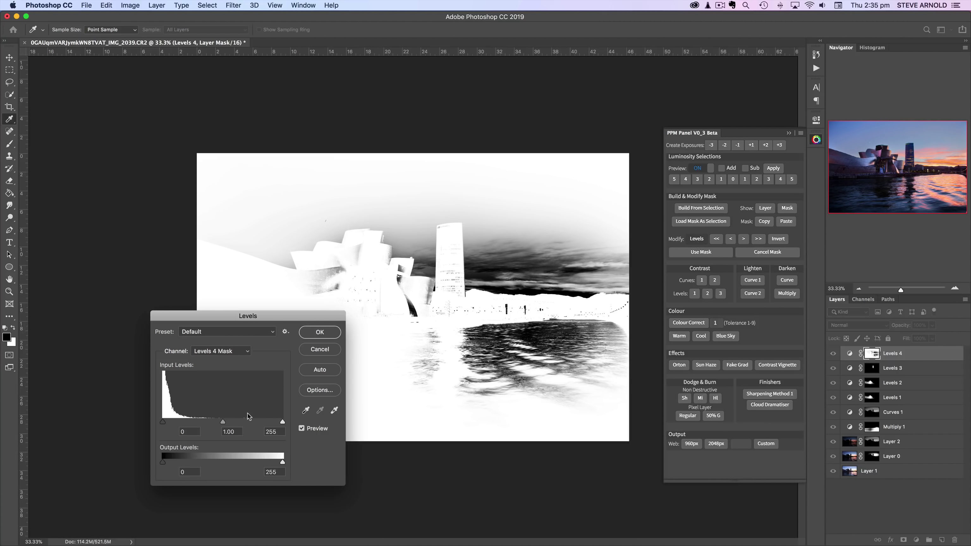
drag(224, 420, 170, 428)
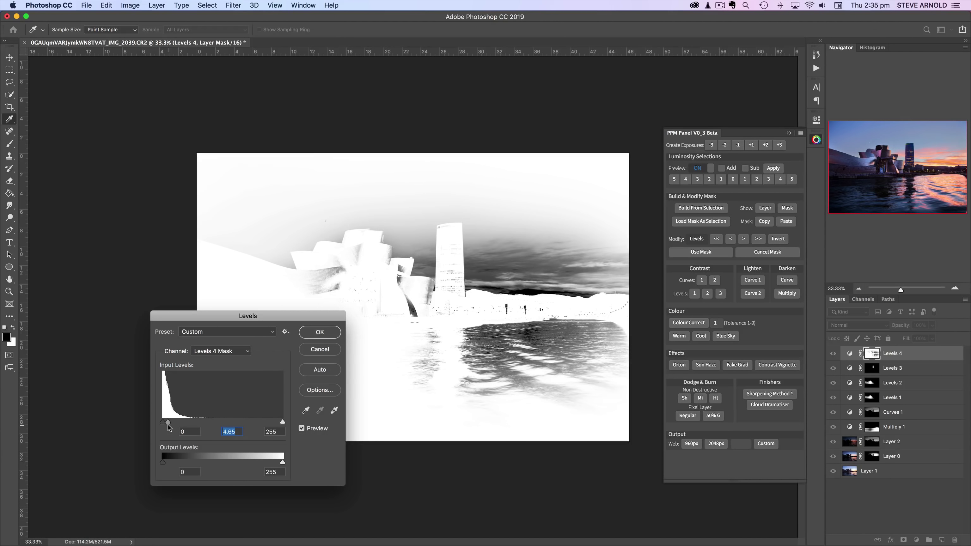
click(339, 330)
key(b)
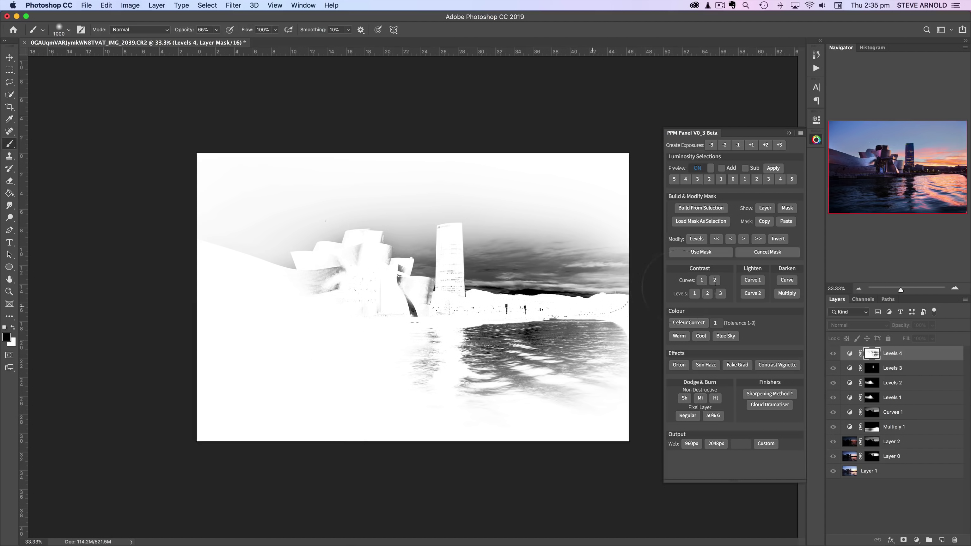
click(765, 210)
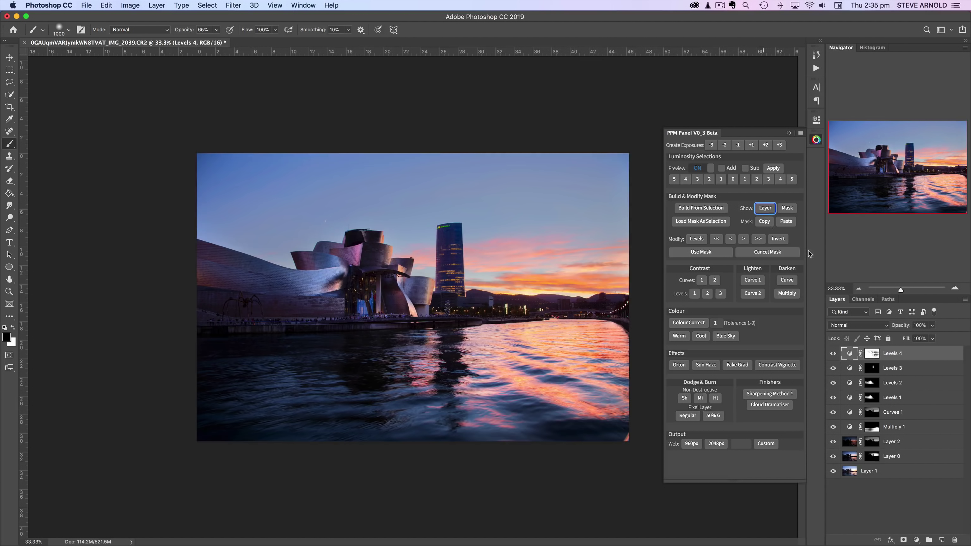
- Compare the image with Levels 4 on and off and with its mask enabled and disabled, ending at 50% view
click(834, 354)
click(834, 354)
shift+click(876, 355)
shift+click(875, 356)
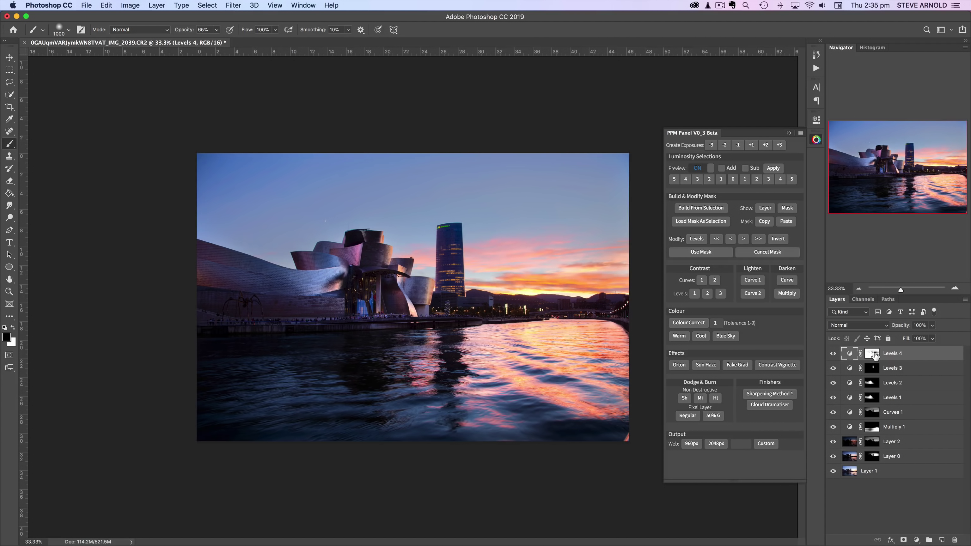
shift+click(875, 355)
shift+click(875, 355)
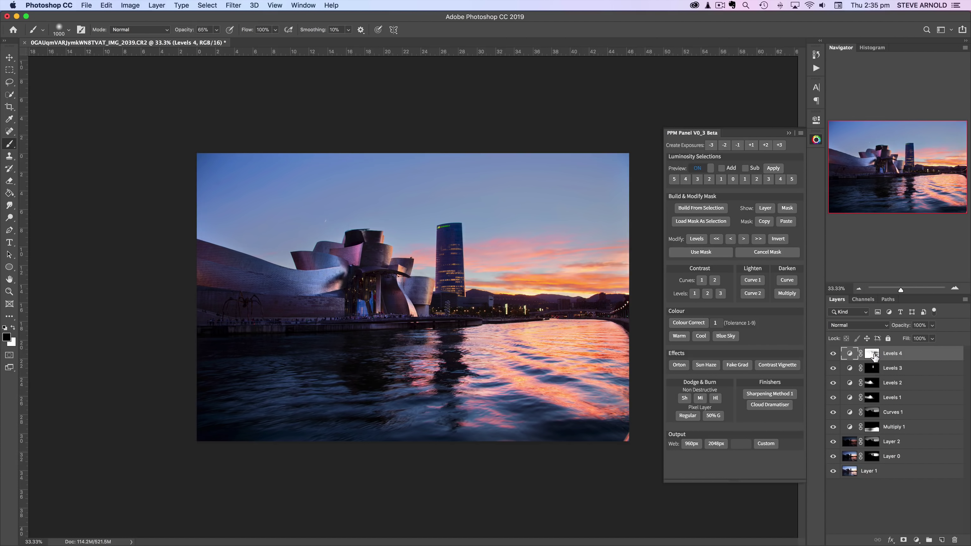
shift+click(875, 355)
shift+click(875, 355)
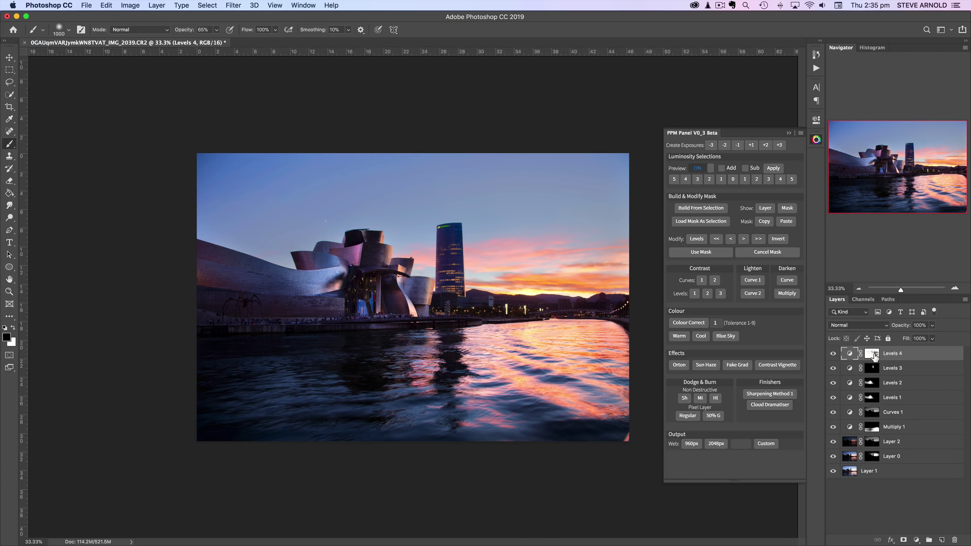
shift+click(875, 356)
shift+click(876, 355)
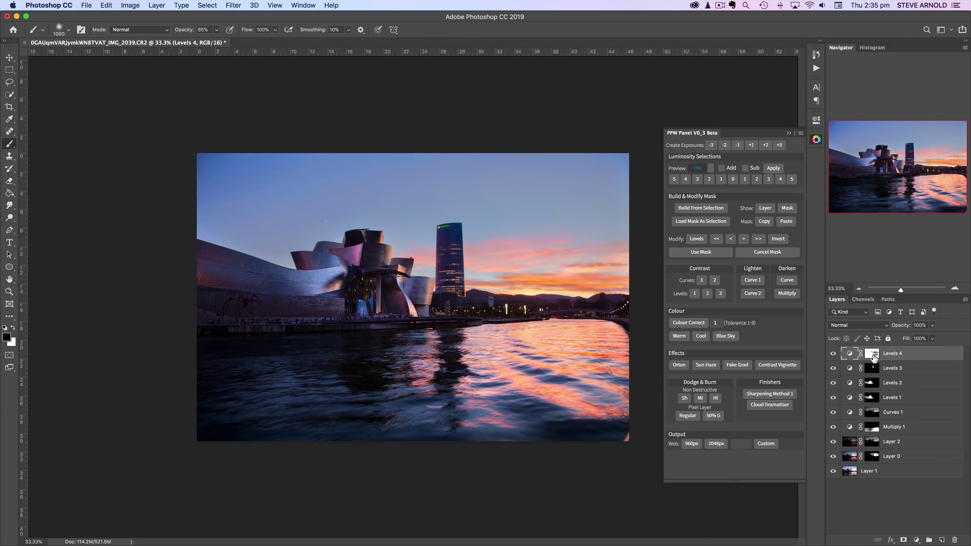
click(955, 288)
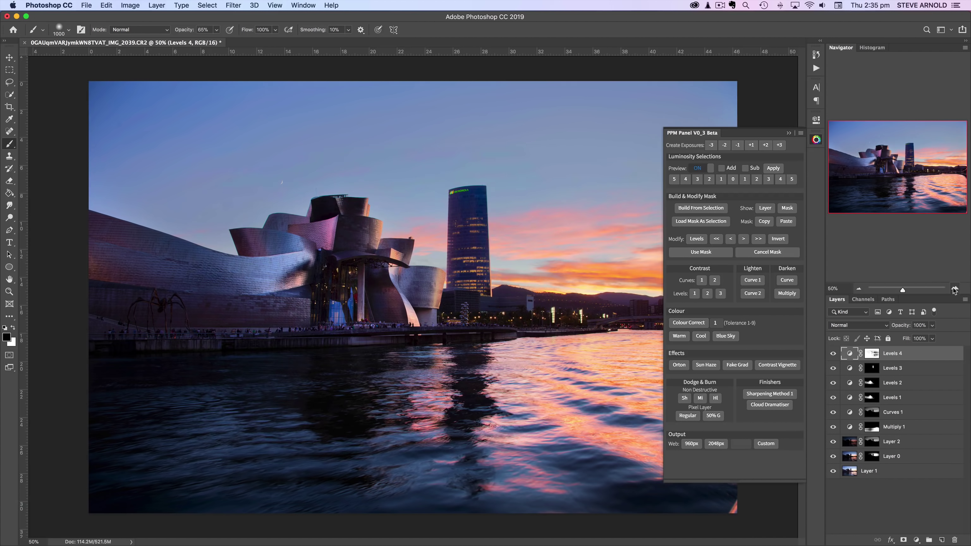
- Examine the whole image at reduced and 50% views, comparing it with Levels 4 on and off
click(860, 288)
click(861, 288)
click(860, 288)
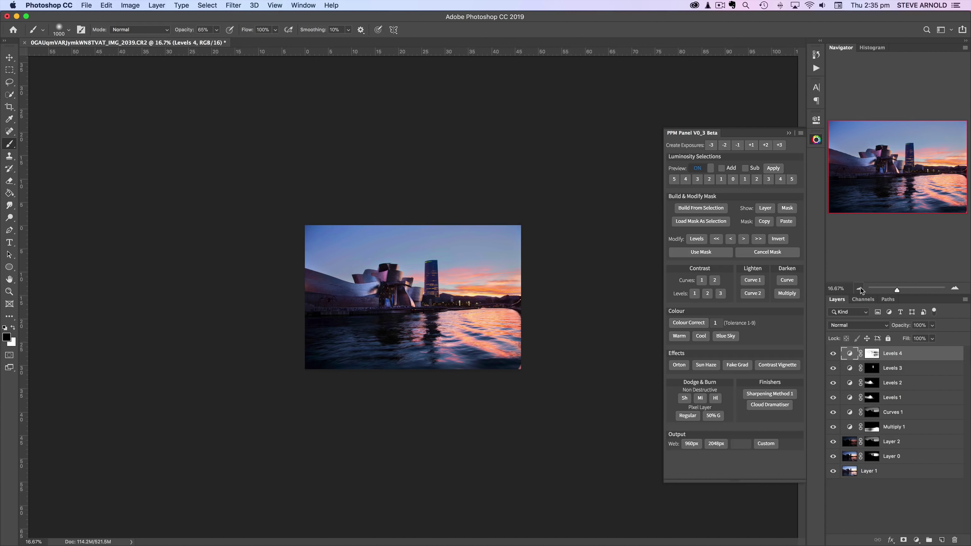
click(817, 139)
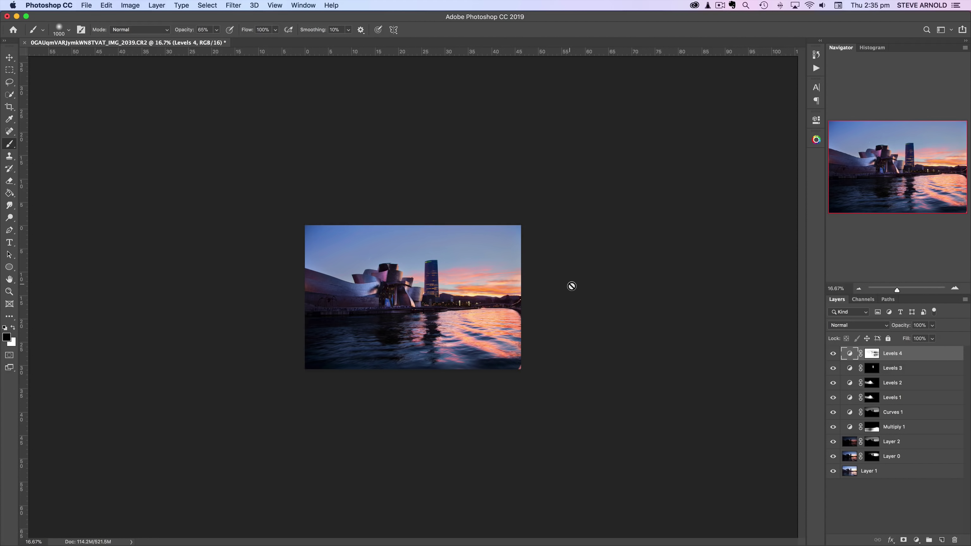
click(955, 289)
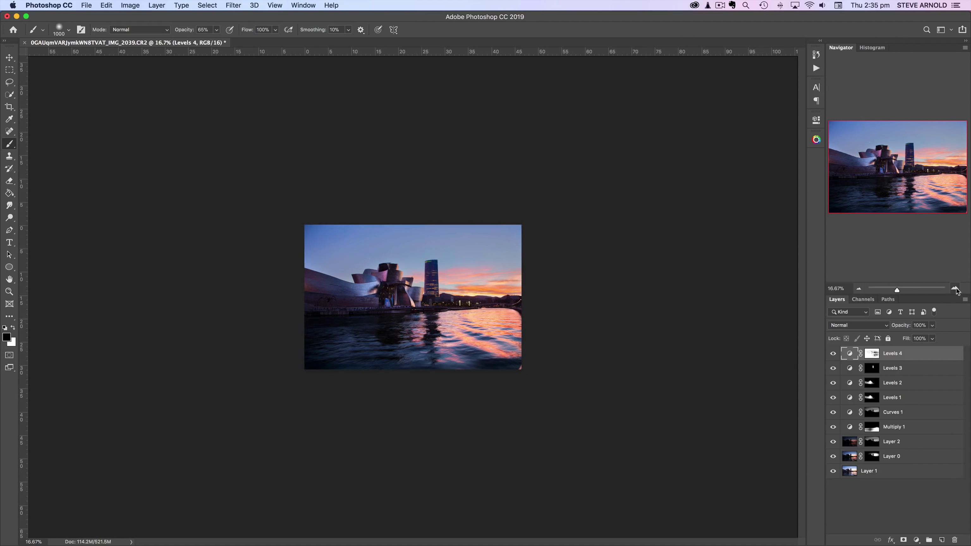
click(955, 288)
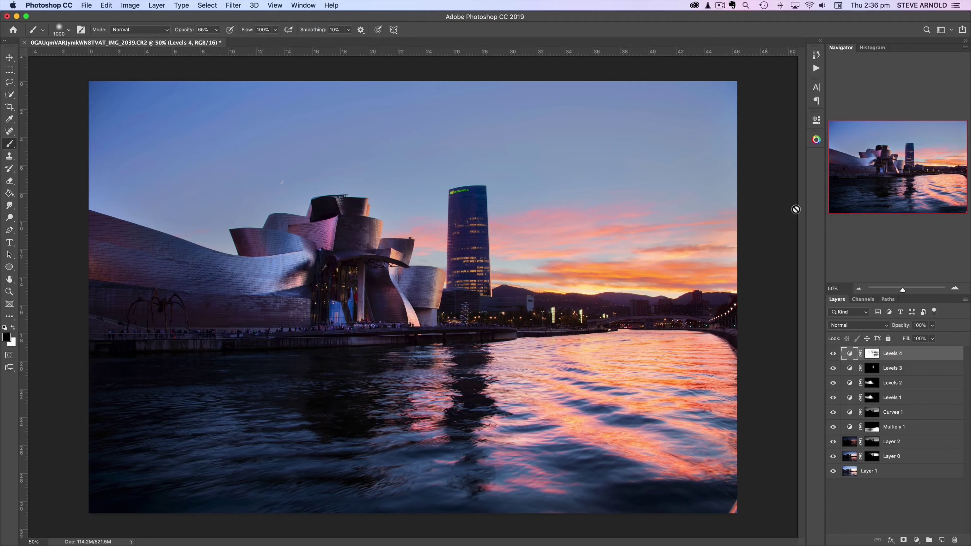
click(859, 289)
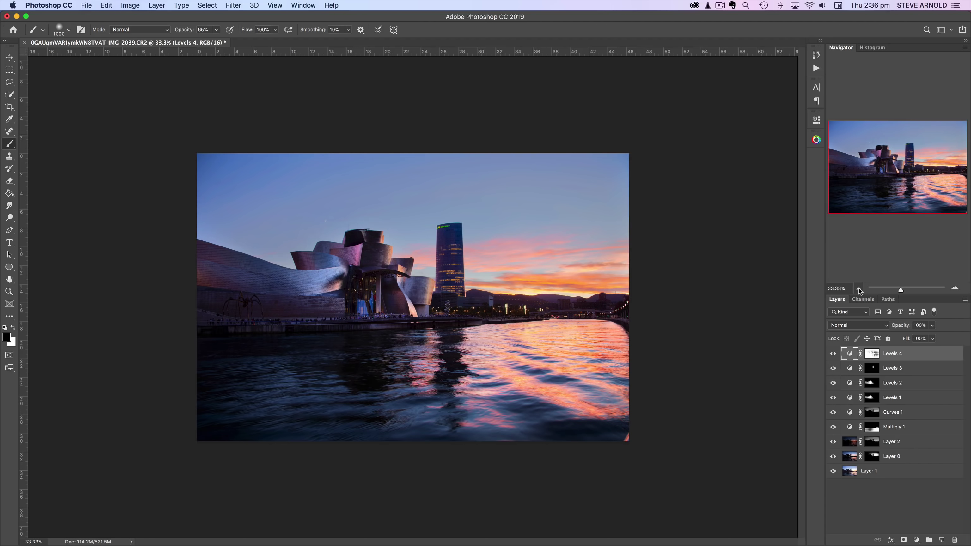
click(833, 355)
click(833, 354)
click(833, 354)
click(833, 355)
click(955, 288)
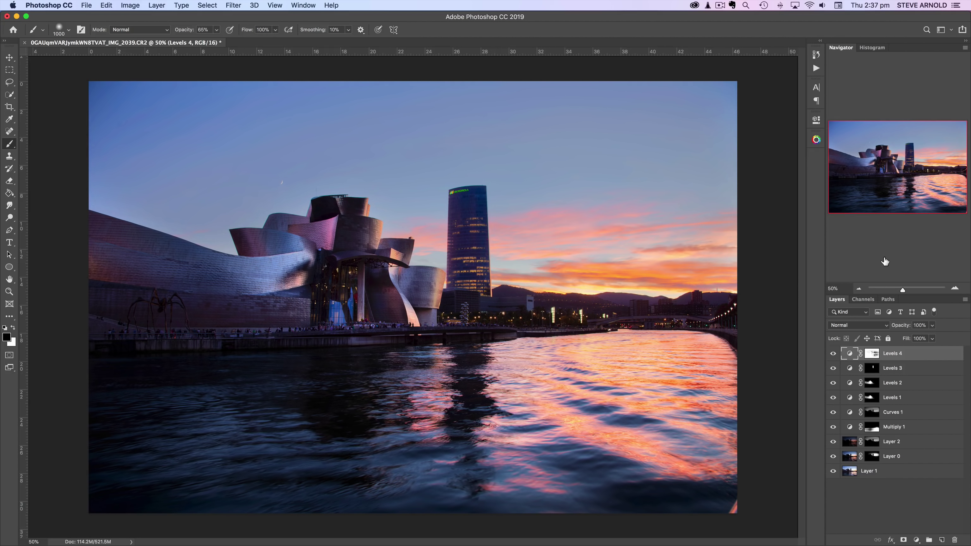
- Try an Orton effect layer above Levels 4, check its layer and mask, and delete it
click(818, 140)
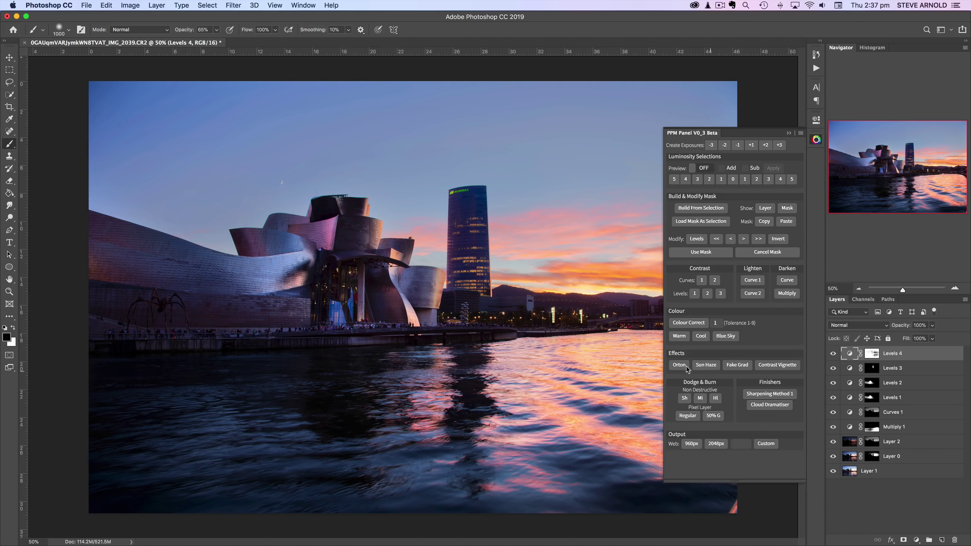
click(679, 365)
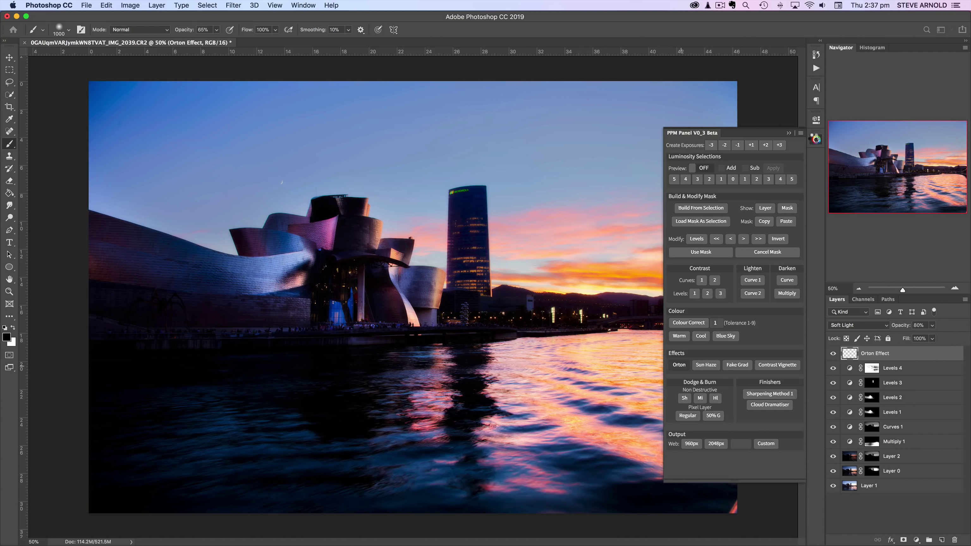
click(816, 139)
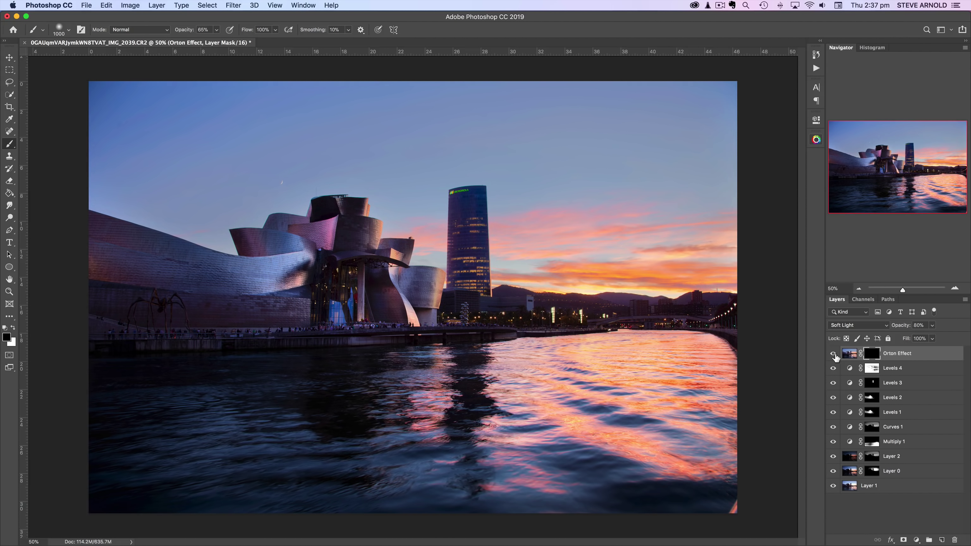
click(849, 353)
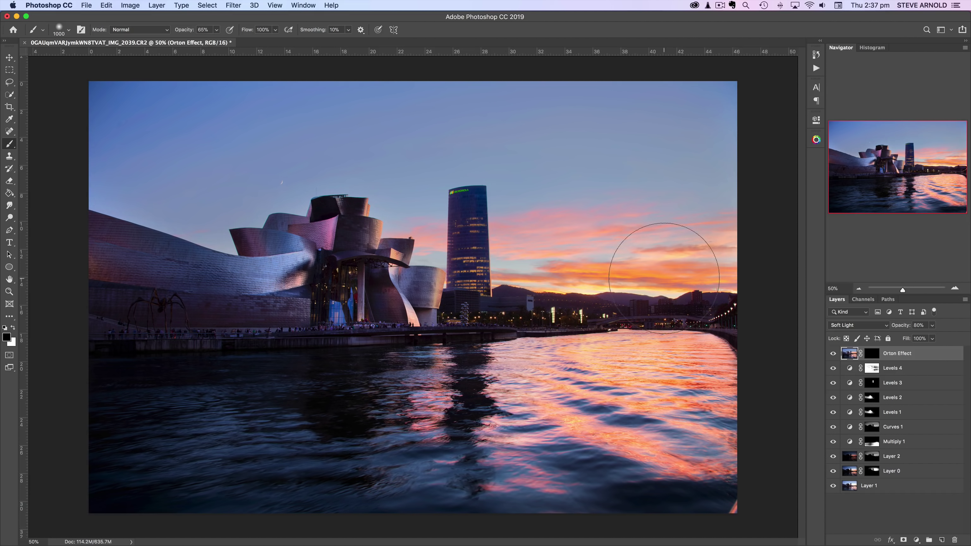
click(816, 139)
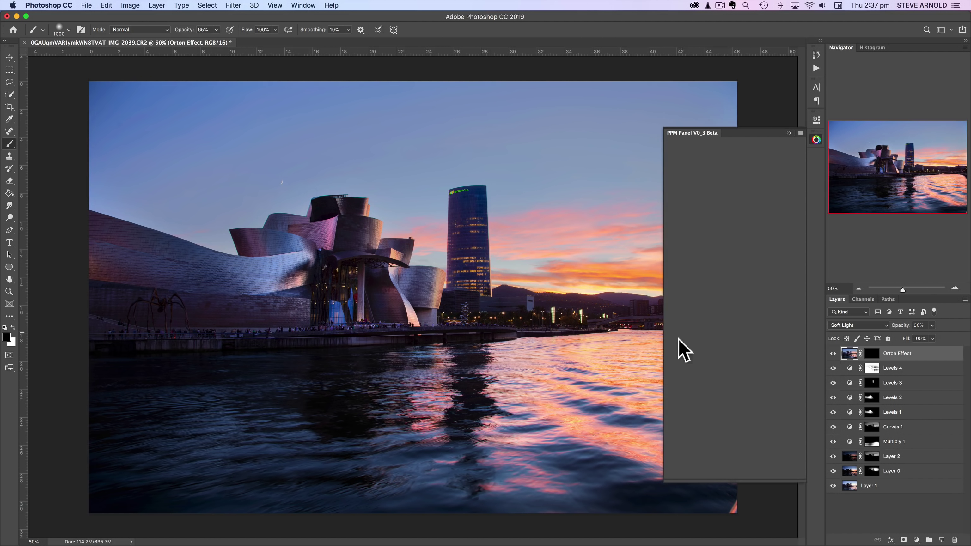
click(817, 140)
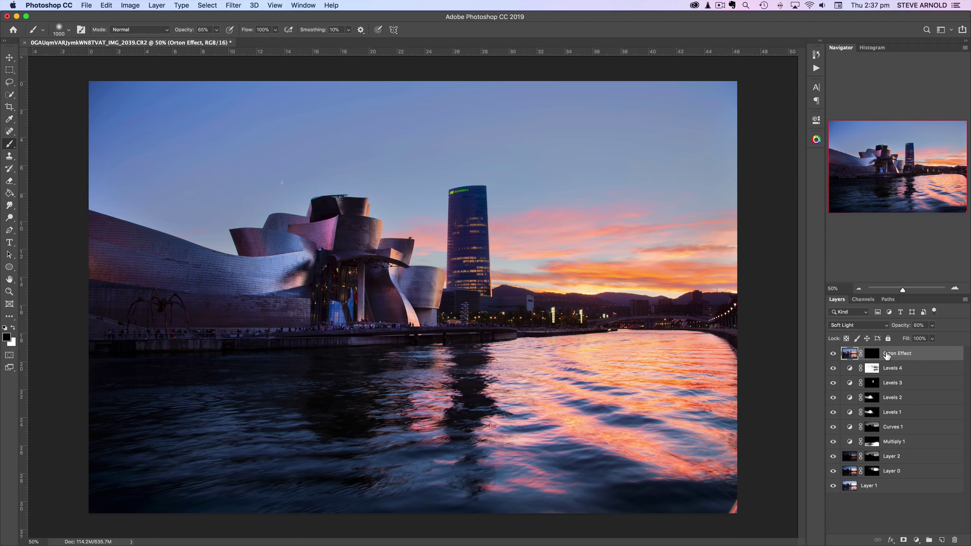
click(875, 357)
drag(870, 357, 955, 539)
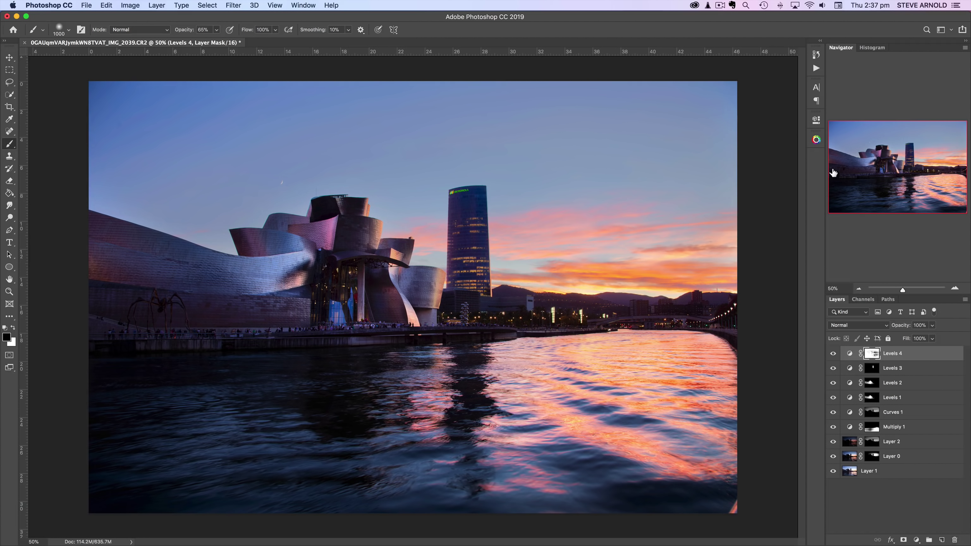
- Add an Orton effect layer masked with the level 1 highlights luminosity selection
click(817, 140)
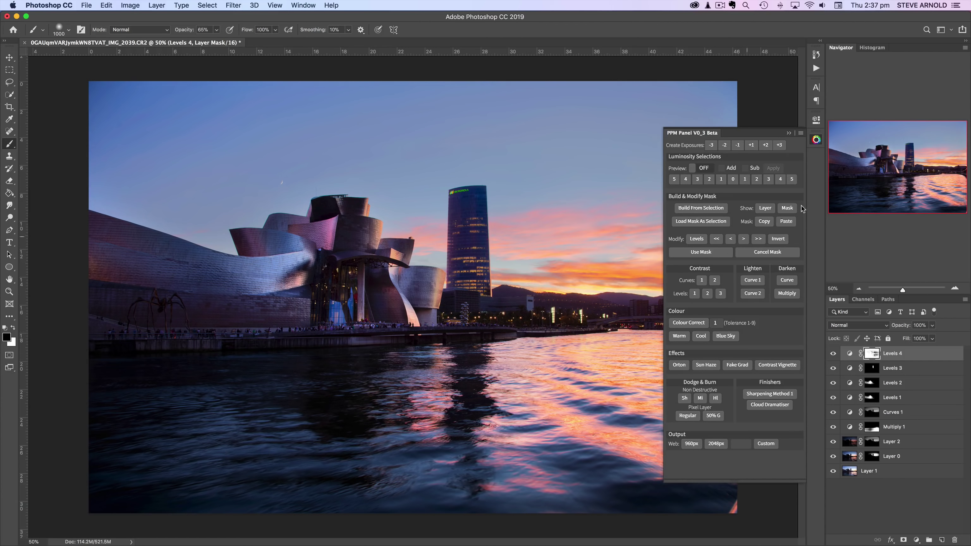
click(706, 169)
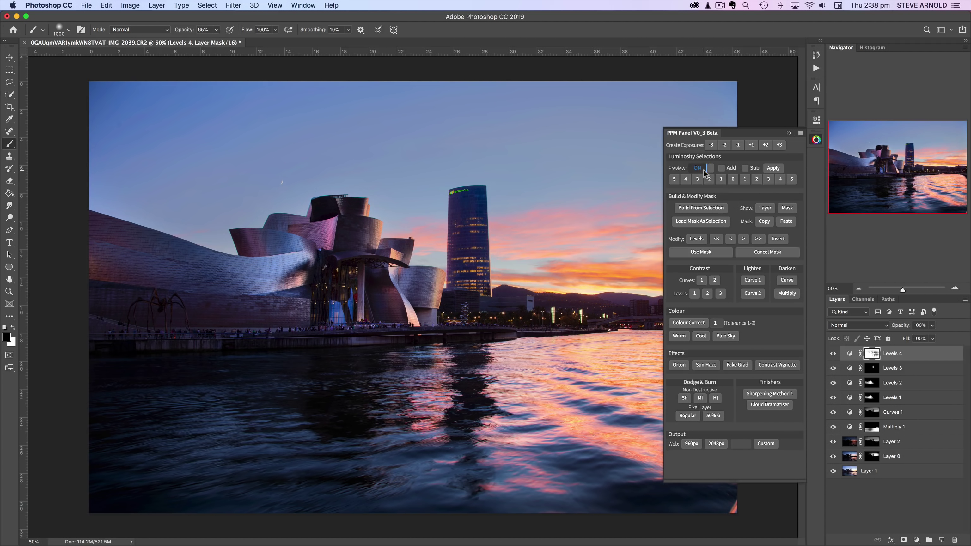
click(744, 180)
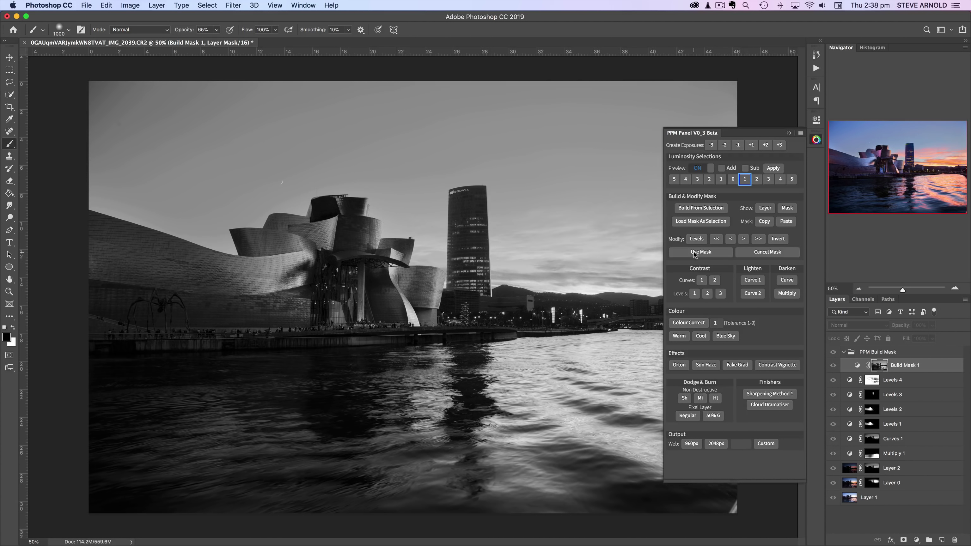
click(704, 253)
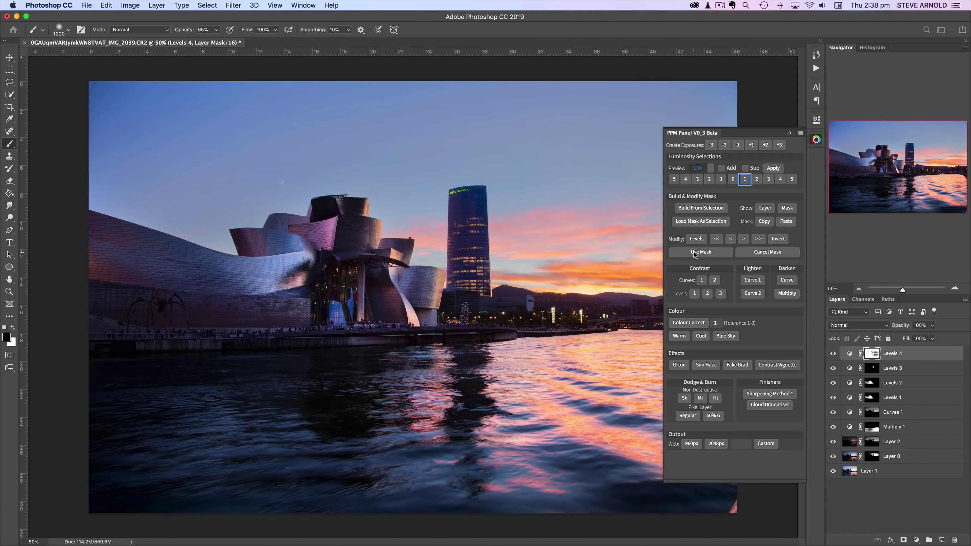
click(682, 367)
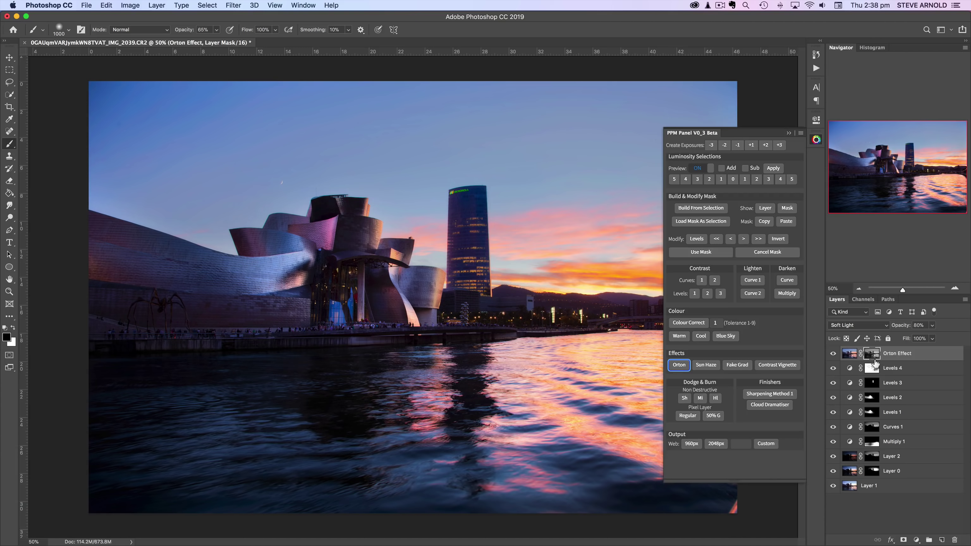
click(816, 139)
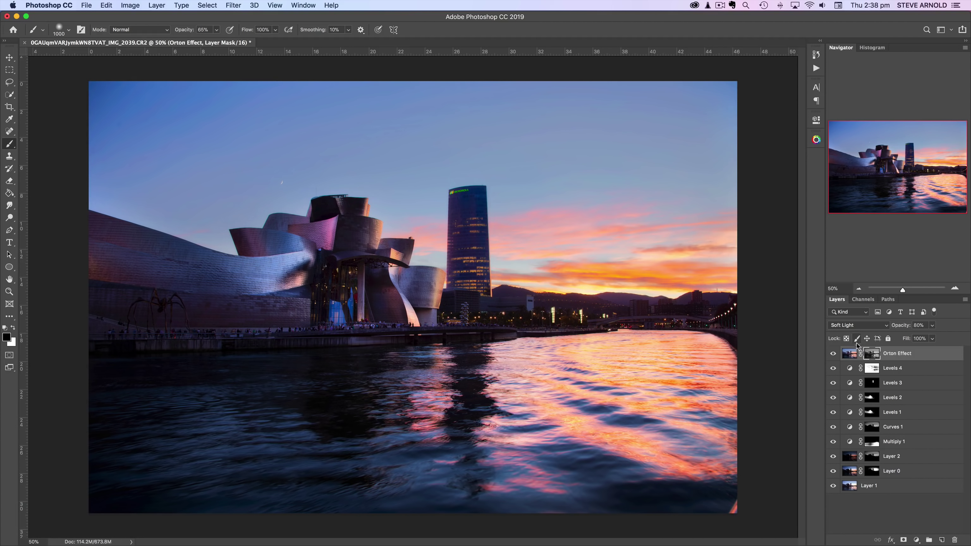
- Compare the Orton effect with its mask disabled and enabled, and with the layer on and off at 50% and 33.33% views
shift+click(873, 357)
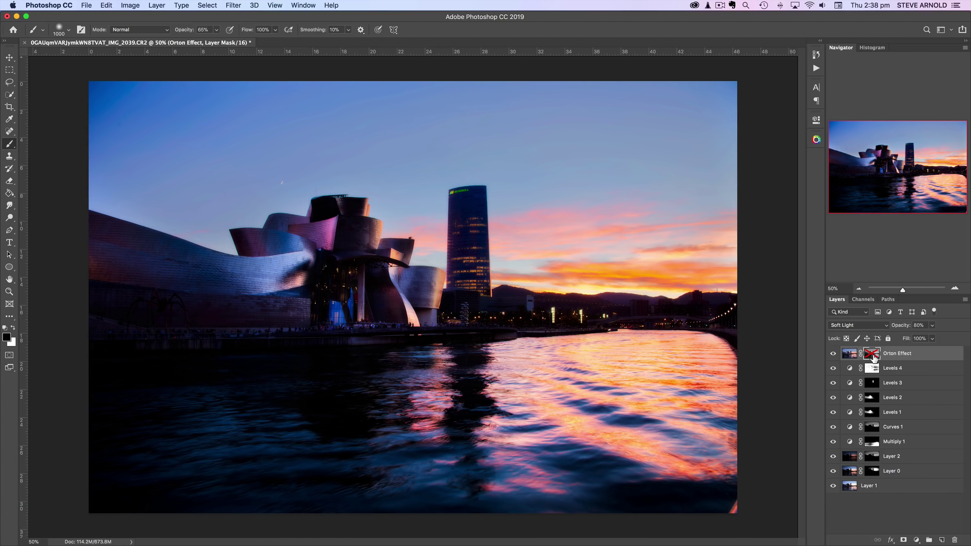
shift+click(873, 357)
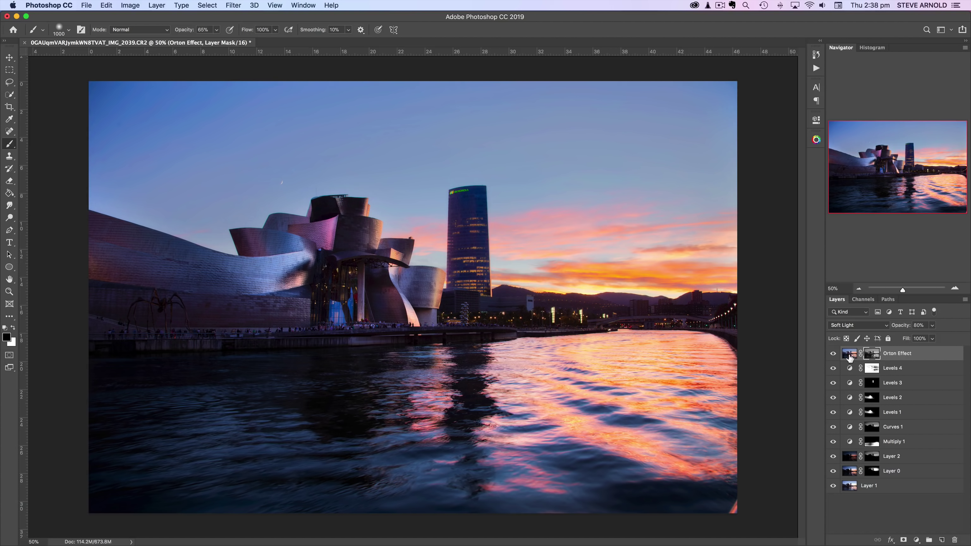
click(833, 355)
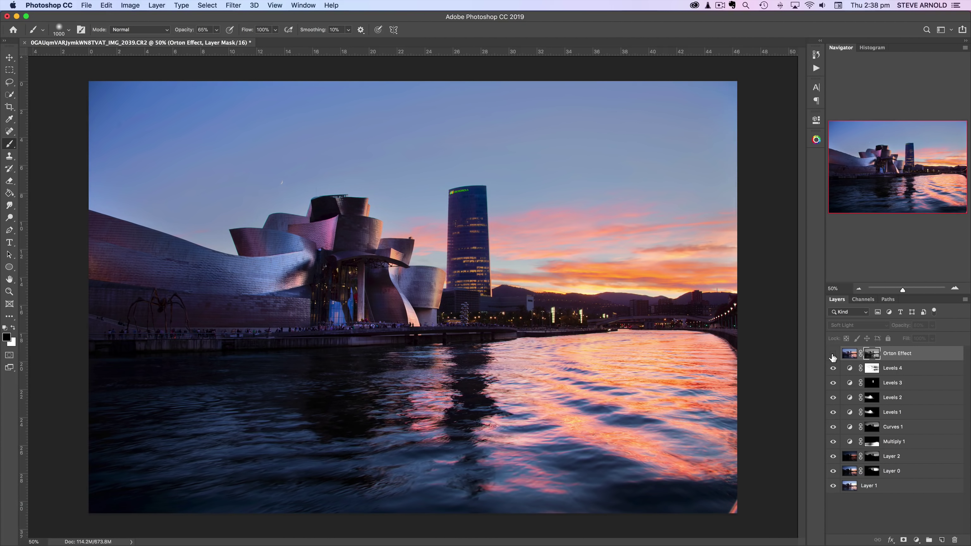
click(833, 354)
click(833, 354)
click(833, 355)
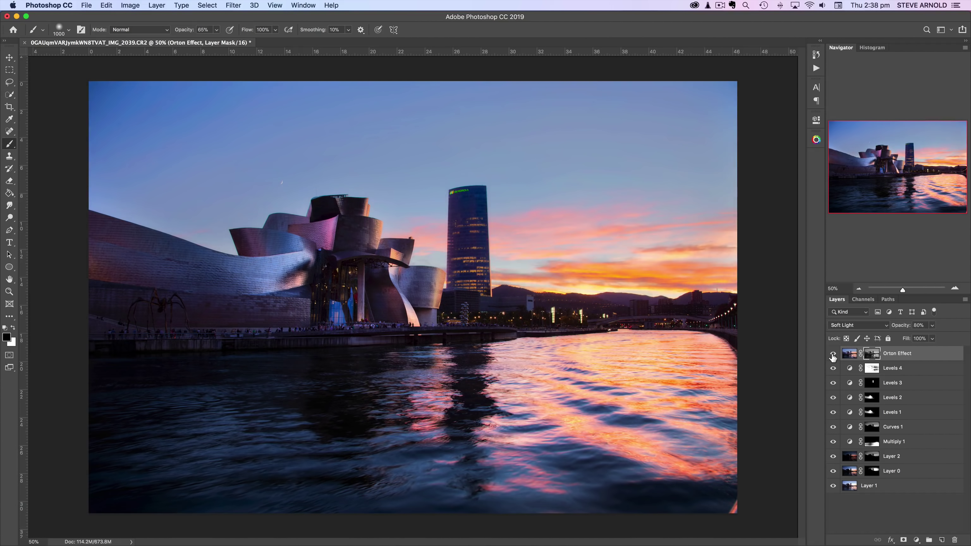
click(834, 354)
click(833, 355)
click(833, 354)
click(833, 354)
click(833, 354)
click(833, 354)
click(860, 290)
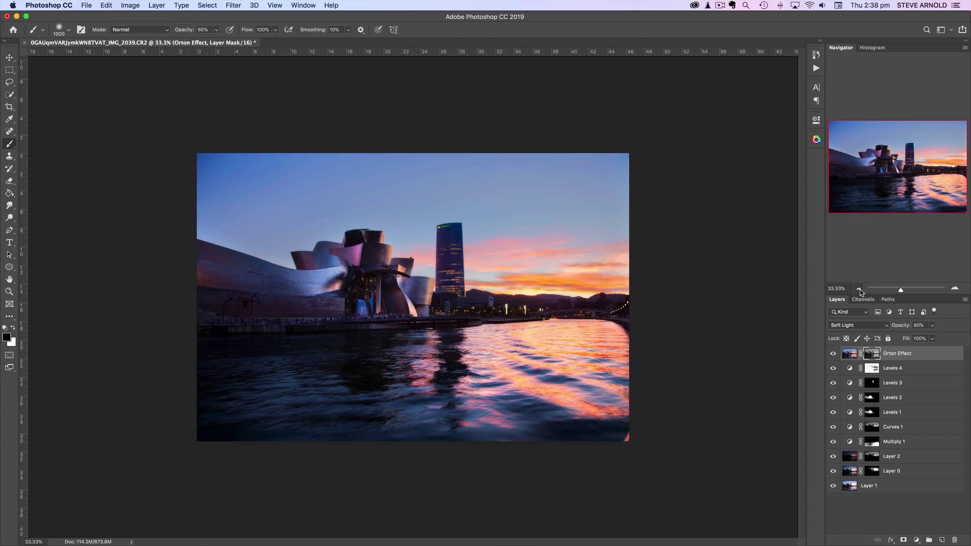
click(834, 354)
click(834, 354)
click(955, 288)
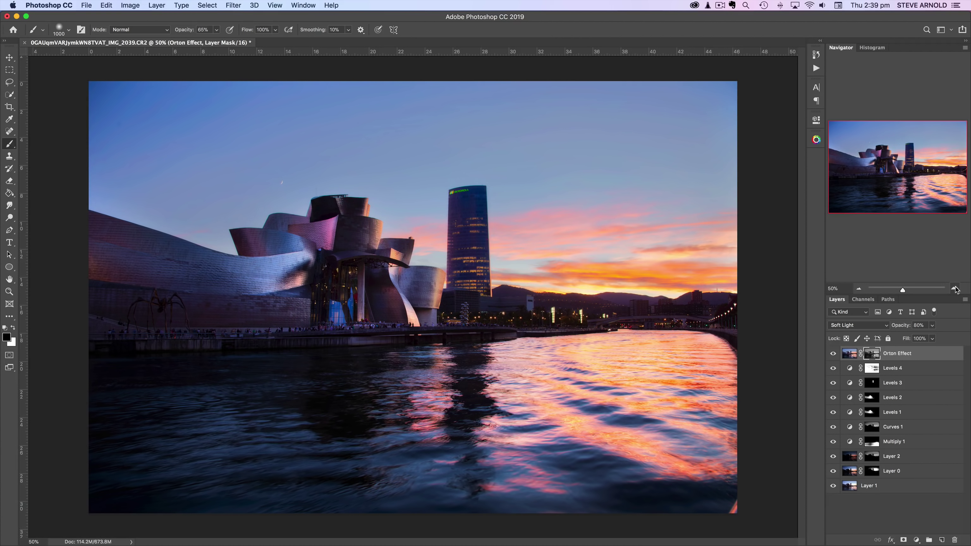
- Reduce the brush size to 300 and add a new empty layer above the Orton Effect layer
key(bracketleft)
key(bracketleft)
key(bracketleft)
key(bracketleft)
key(bracketleft)
key(bracketleft)
key(bracketleft)
click(943, 539)
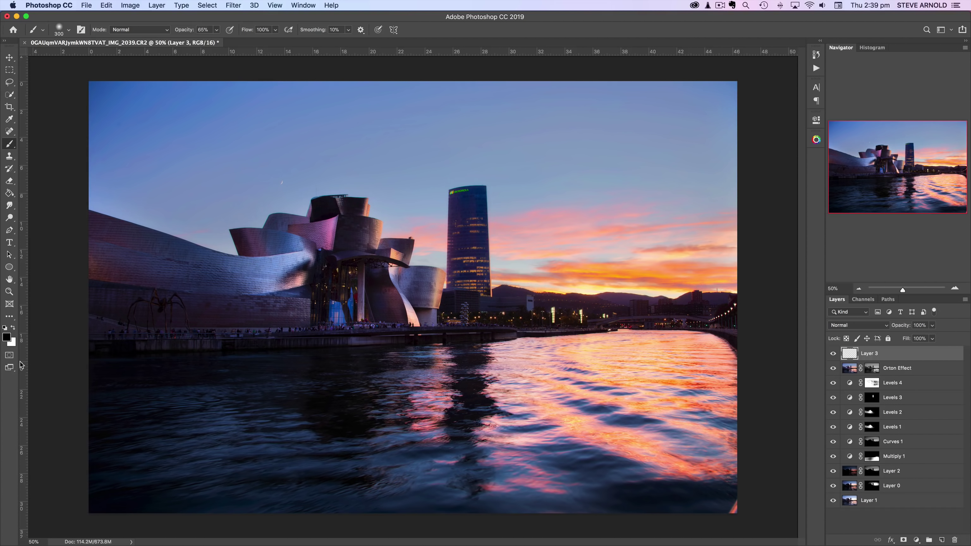
click(13, 328)
click(7, 337)
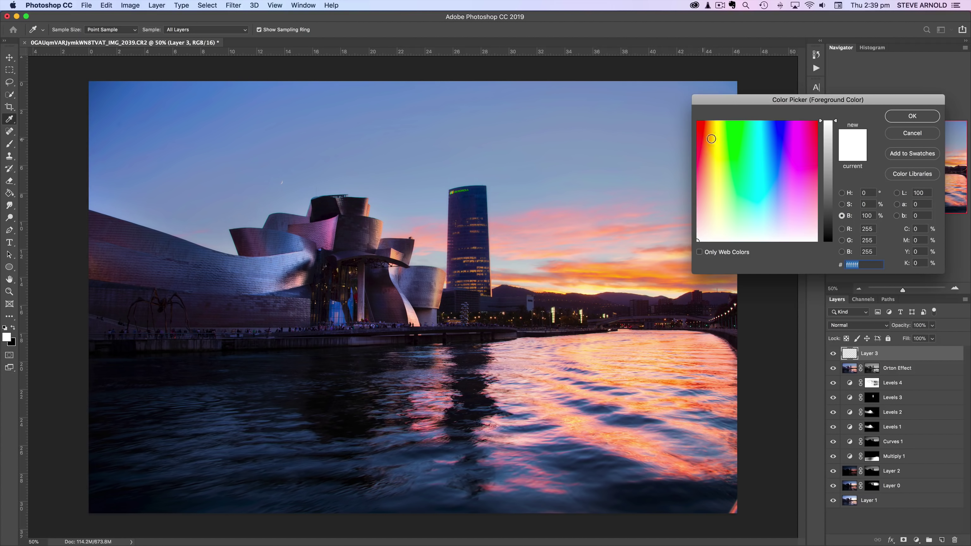
mouse_move(718, 155)
mouse_down()
mouse_move(717, 191)
mouse_move(713, 182)
mouse_up()
click(917, 133)
key(b)
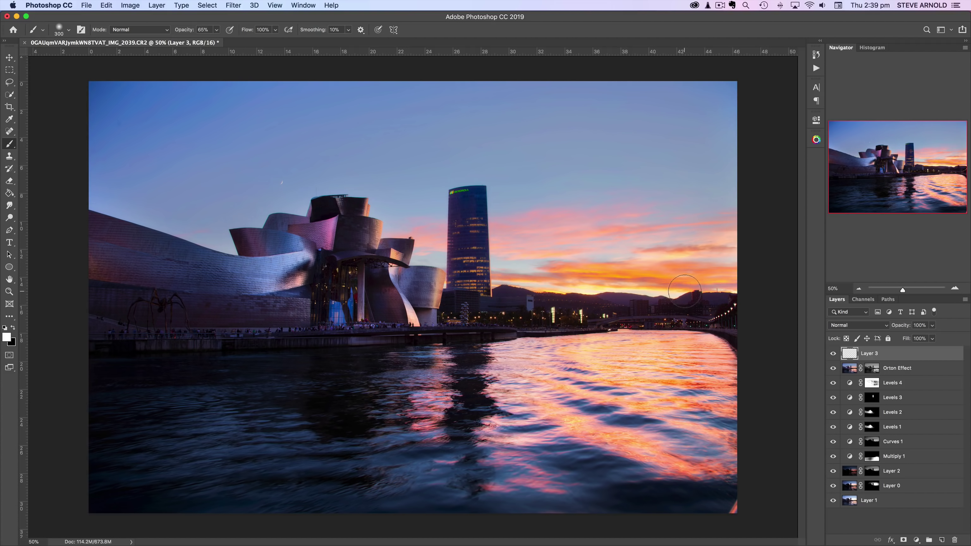
- Paint a soft glow over the sunset horizon on Layer 3 with pale yellow sampled from the sky, brush size 1400 and 30% opacity
alt+click(584, 287)
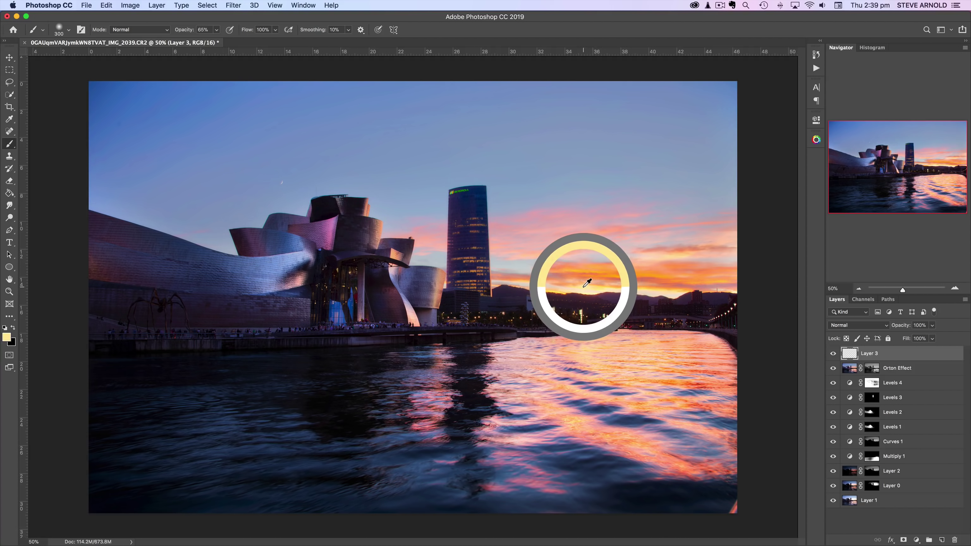
key(bracketright)
key(bracketright)
key(bracketright)
key(bracketright)
key(bracketright)
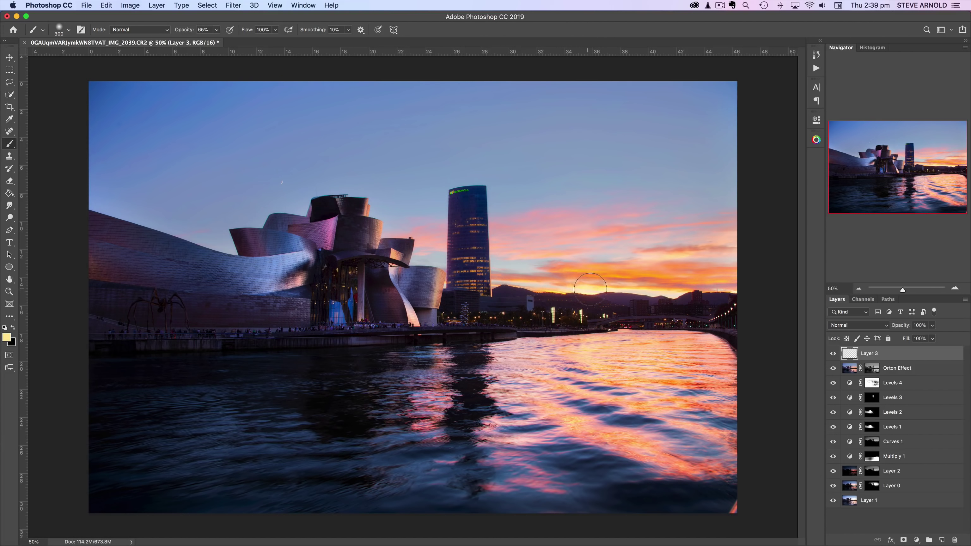
key(bracketright)
key(bracketright)
key(bracketright)
key(bracketright)
key(bracketright)
key(bracketright)
drag(184, 31, 166, 35)
click(629, 292)
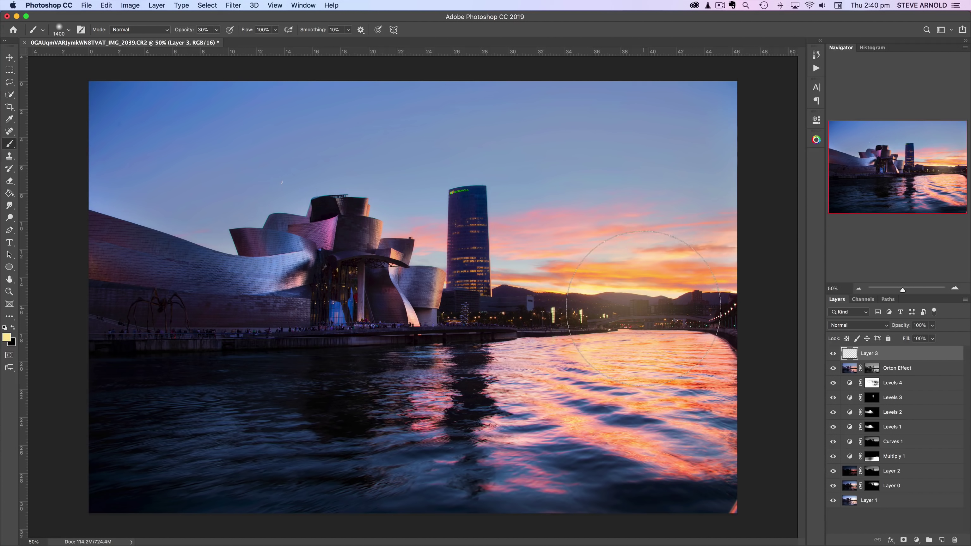
- Set Layer 3's opacity to 59%, comparing the painted glow on and off before and after the change
click(833, 353)
click(833, 354)
click(833, 353)
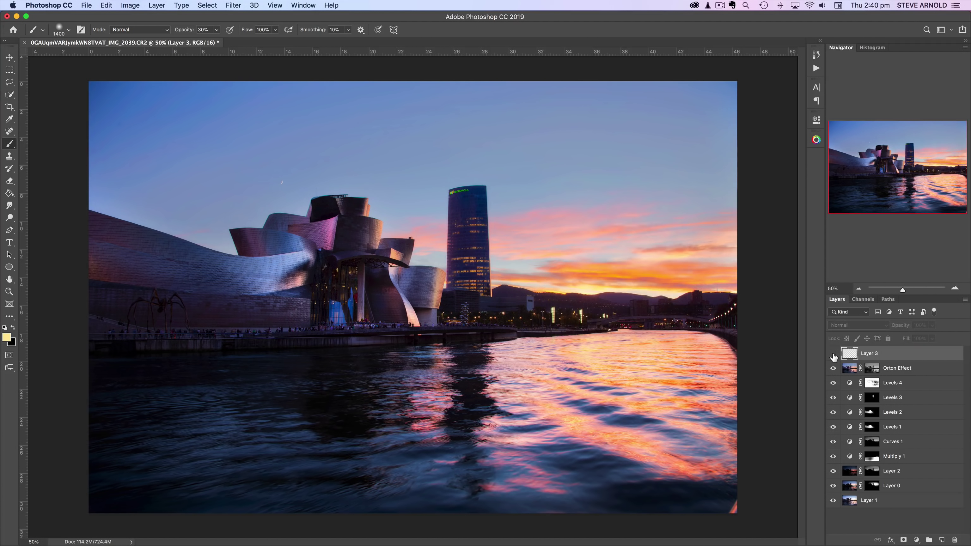
click(833, 354)
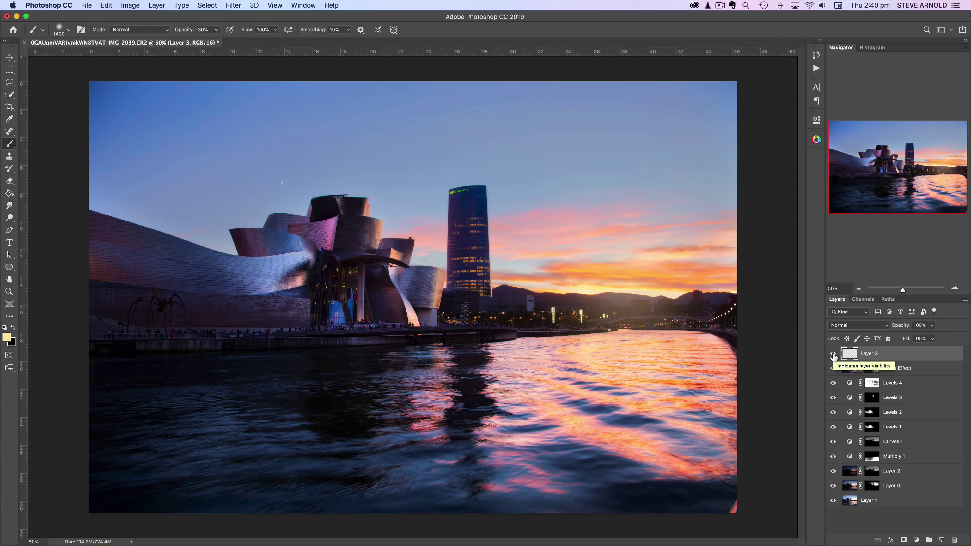
drag(903, 326, 883, 328)
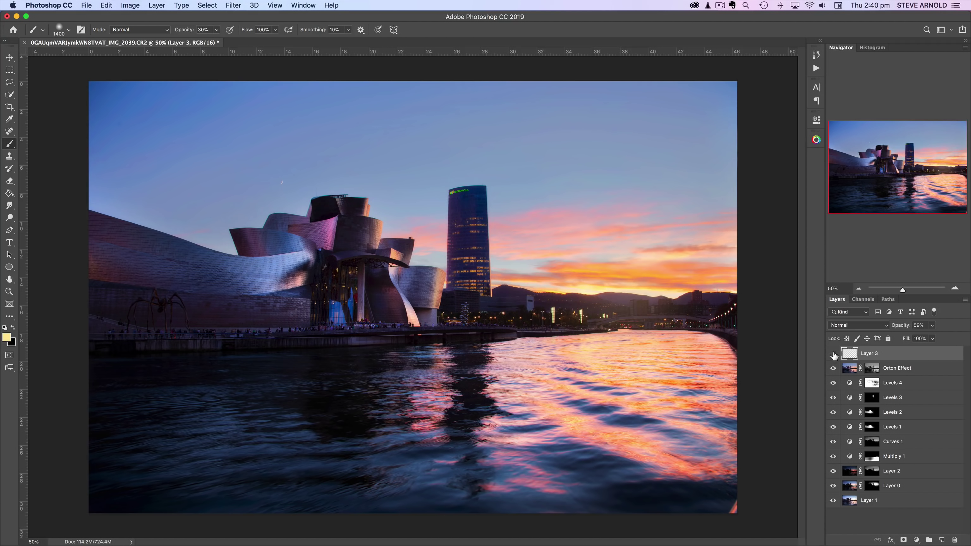
click(834, 354)
click(834, 353)
click(834, 354)
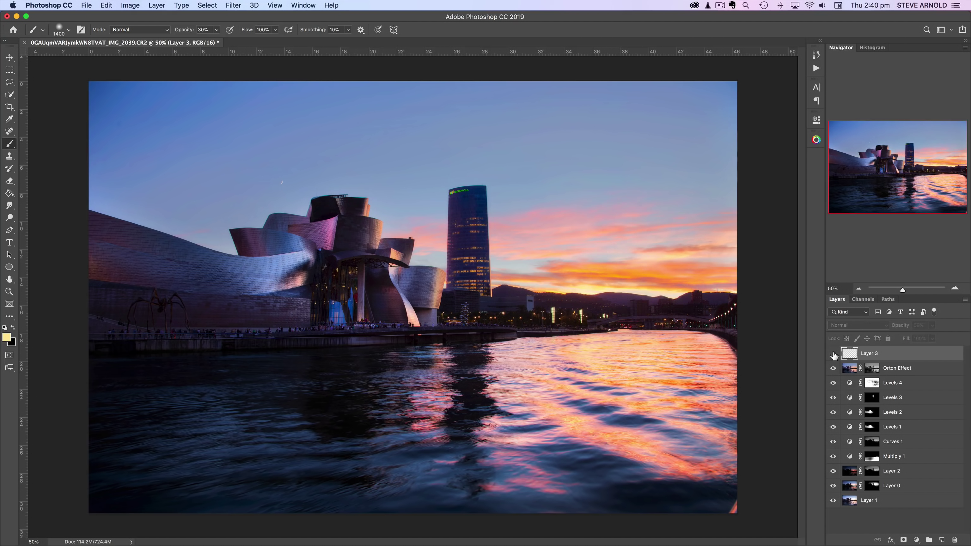
- Try the Overlay blend mode on Layer 3 at 100% opacity, comparing the painted glow on and off
click(834, 353)
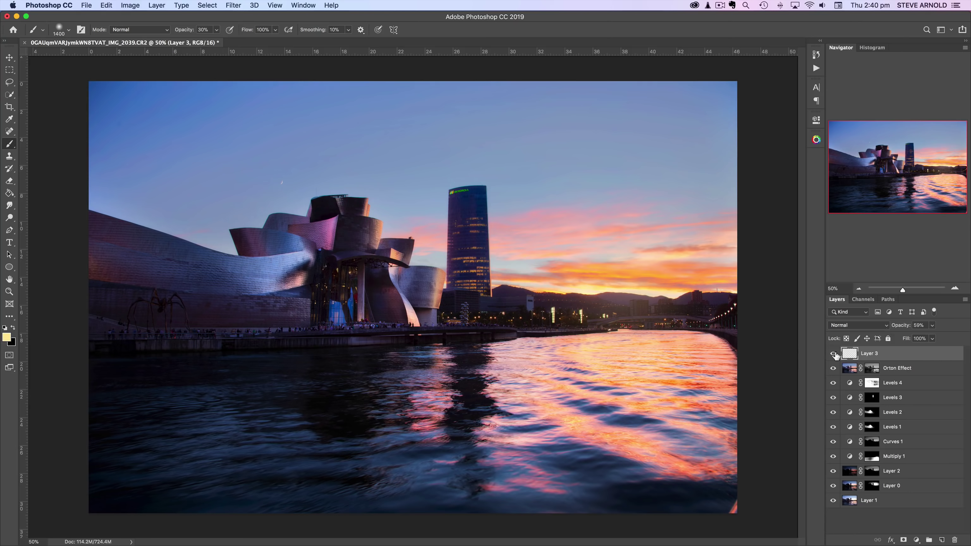
click(853, 324)
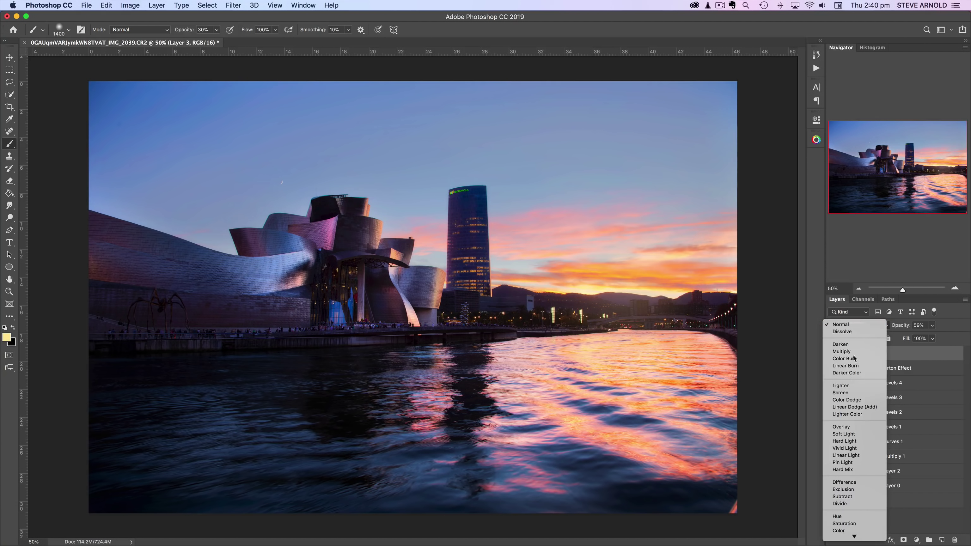
click(849, 422)
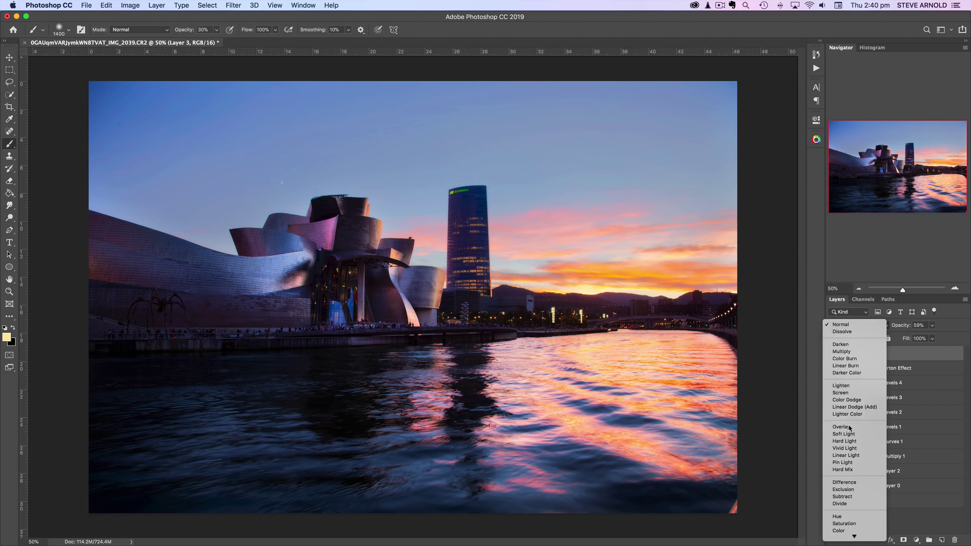
click(833, 355)
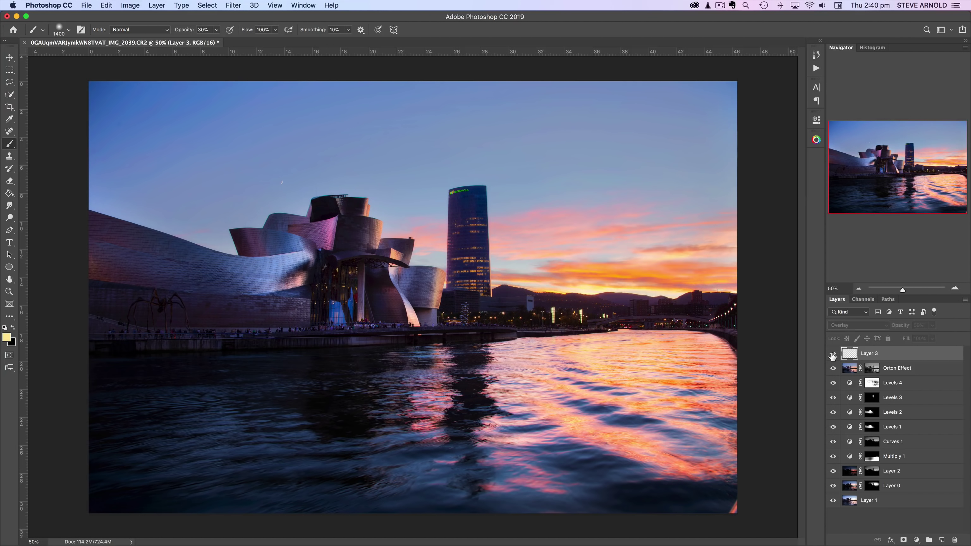
click(833, 354)
drag(898, 327, 916, 327)
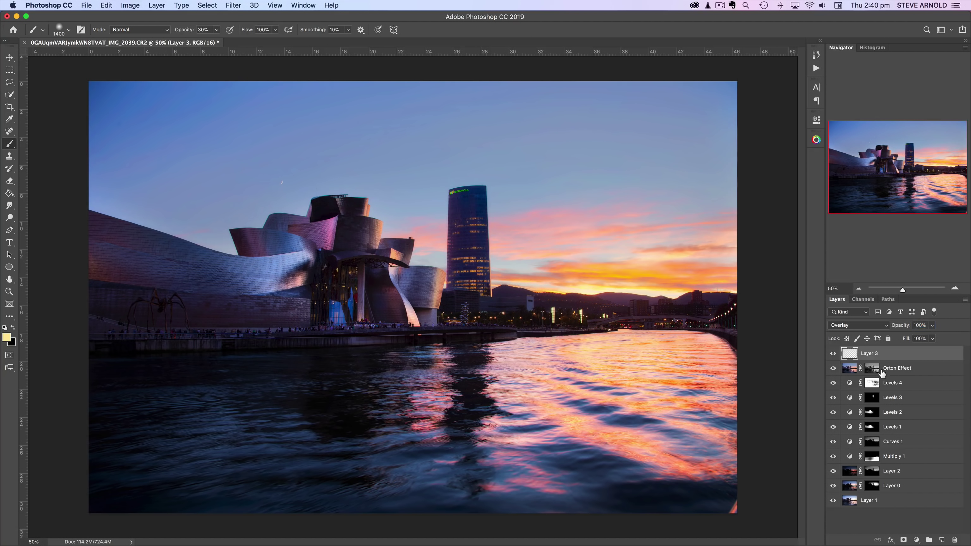
- Try Soft Light on Layer 3, return it to Normal blending, and compare the glow on and off
click(855, 326)
click(856, 332)
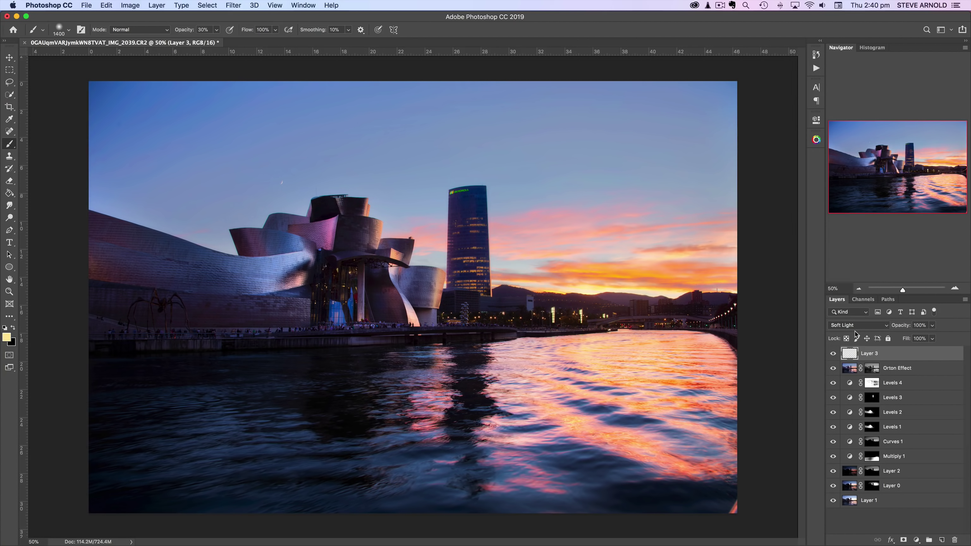
click(866, 328)
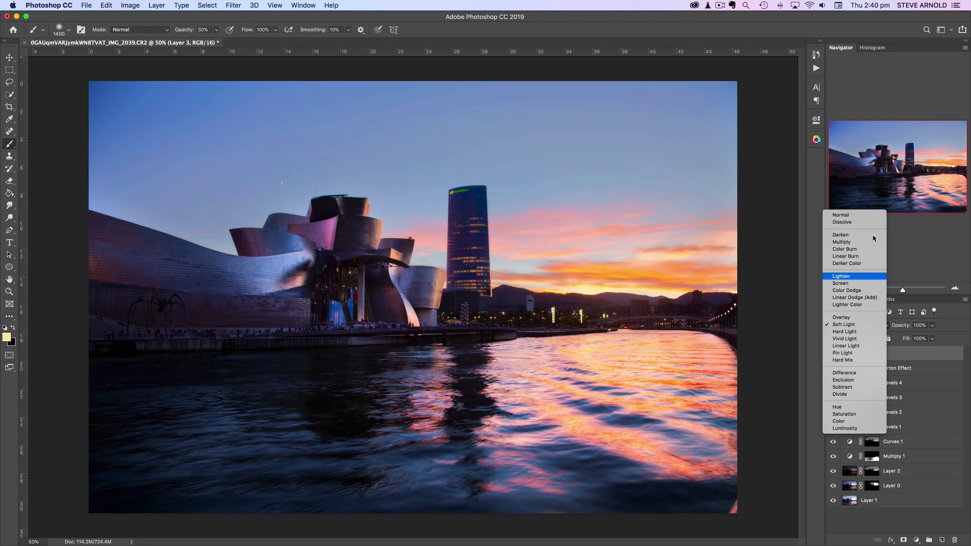
click(849, 216)
click(834, 354)
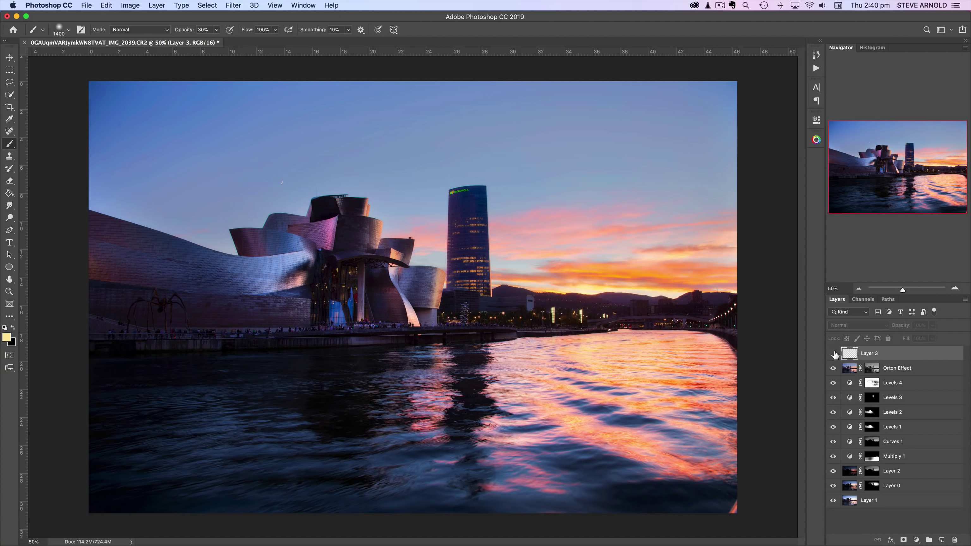
click(834, 354)
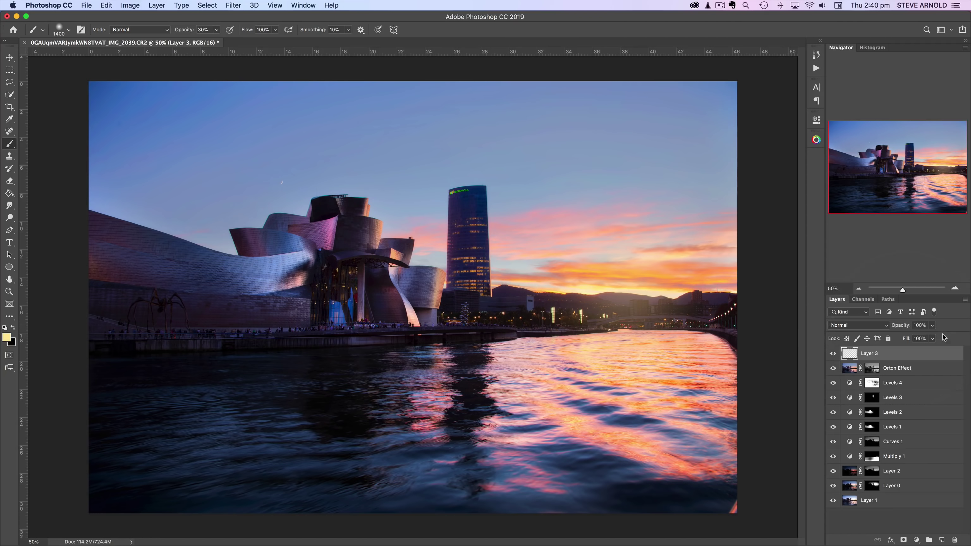
- Set Layer 3's opacity to 60% and compare the sunset glow repeatedly on and off
drag(905, 329, 879, 331)
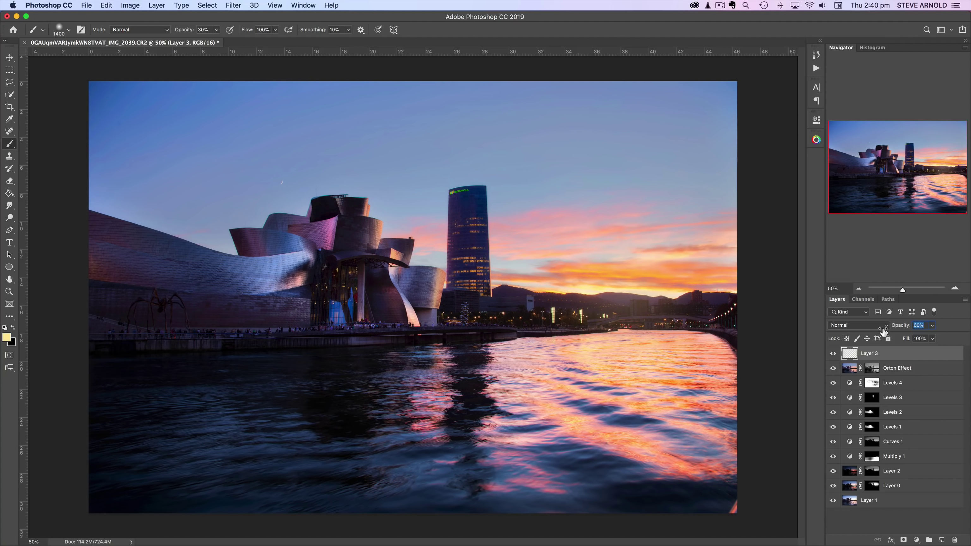
click(834, 353)
click(833, 354)
click(834, 354)
click(834, 354)
click(833, 354)
click(834, 353)
- Set Layer 3's opacity to 48% and compare the glow on and off at a 33.33% view
click(860, 289)
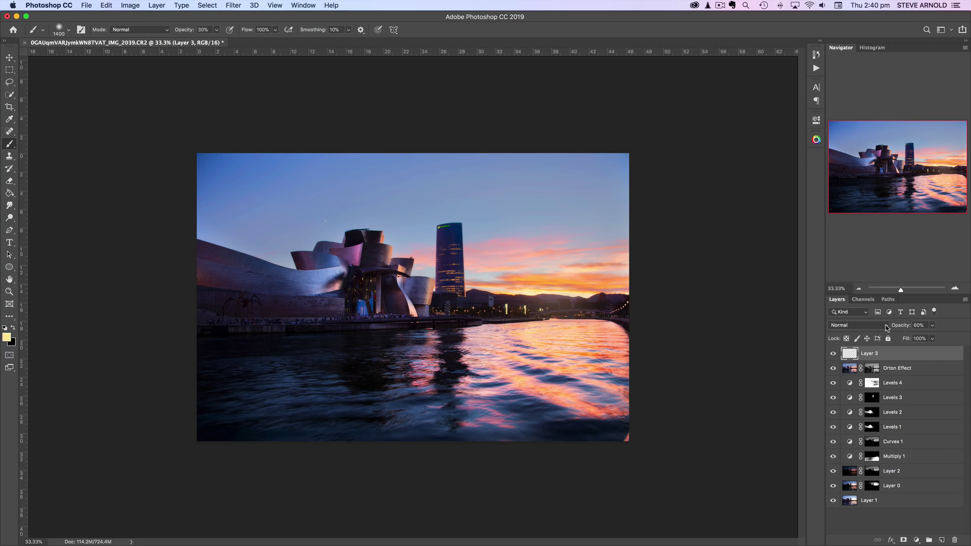
drag(897, 328, 892, 329)
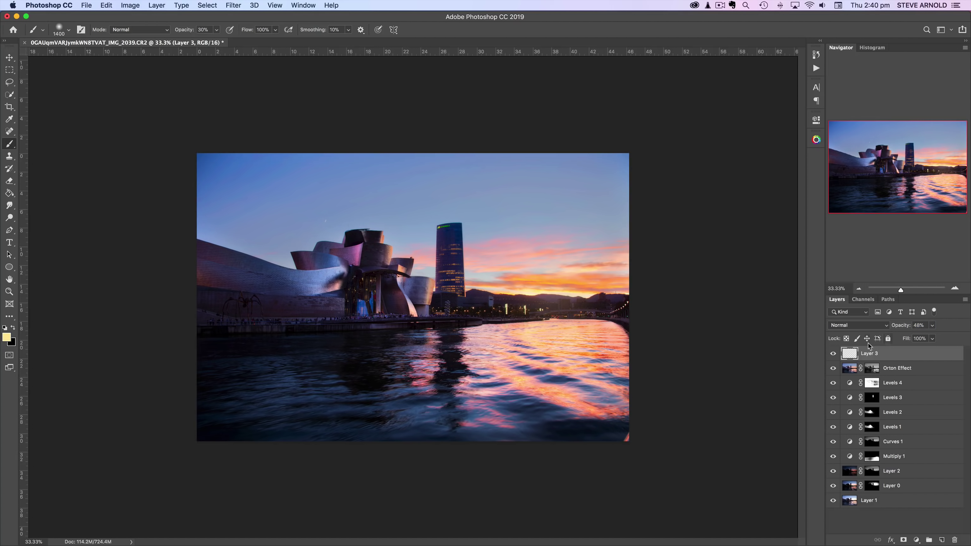
click(834, 354)
click(833, 354)
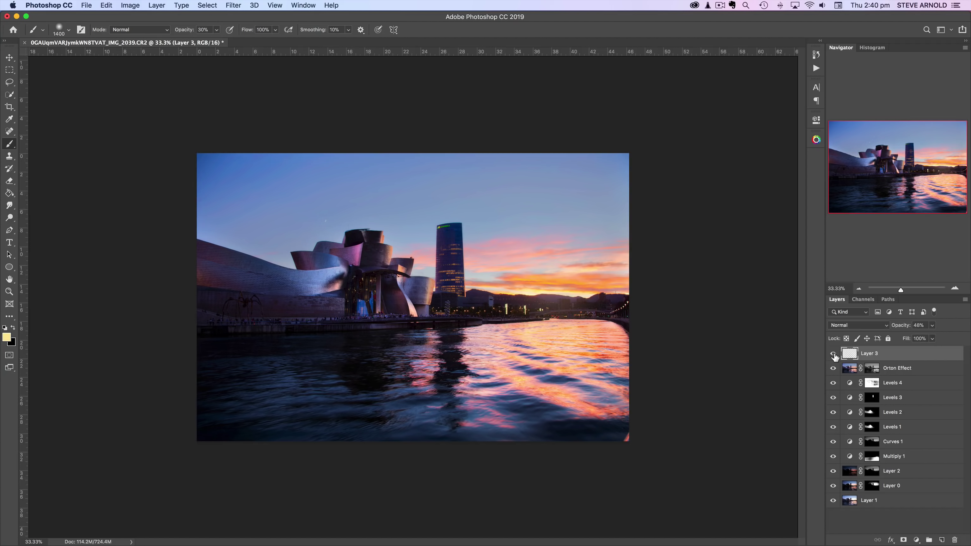
click(955, 289)
click(955, 289)
click(859, 289)
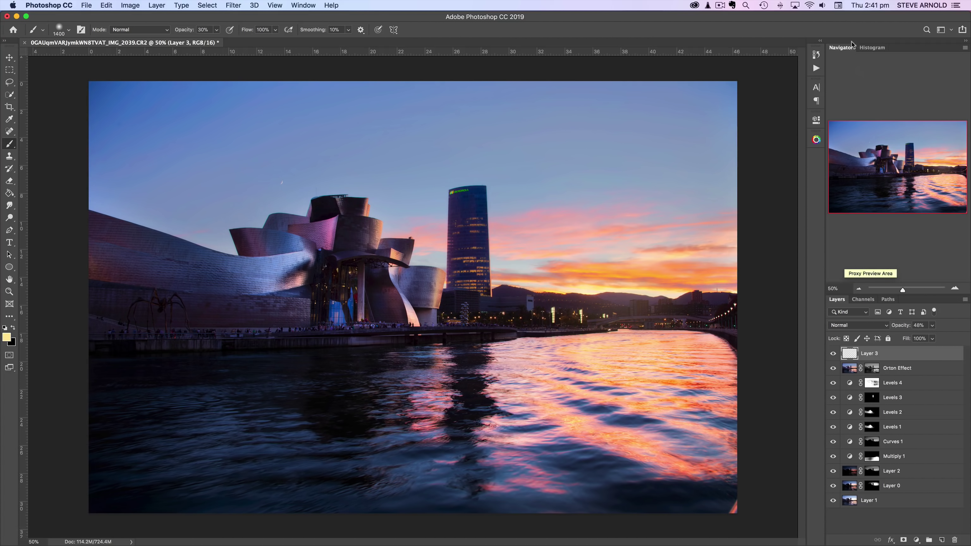
click(860, 5)
click(757, 20)
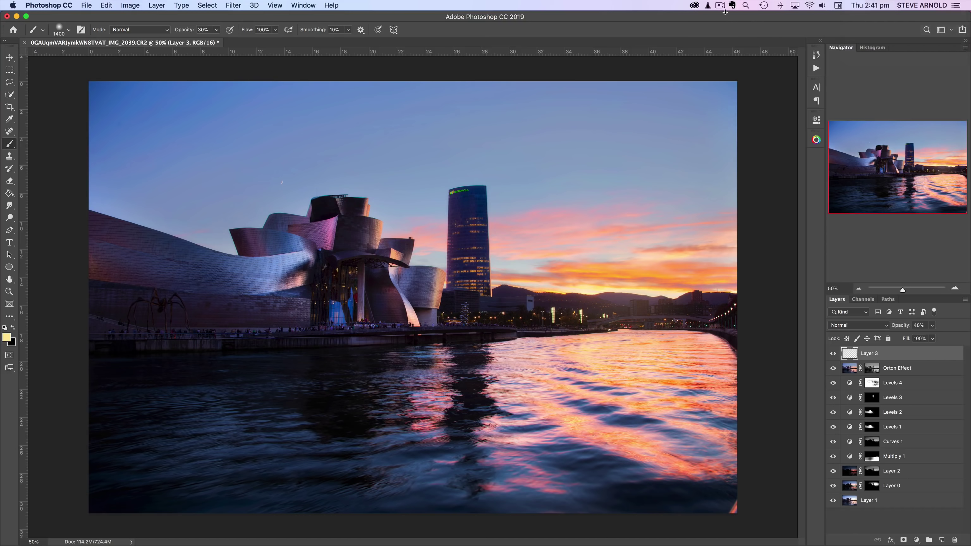
click(720, 6)
click(890, 18)
- Show the PPM Panel to review its luminosity selection, mask, contrast, colour, effects and output tools, and collapse it again
click(816, 141)
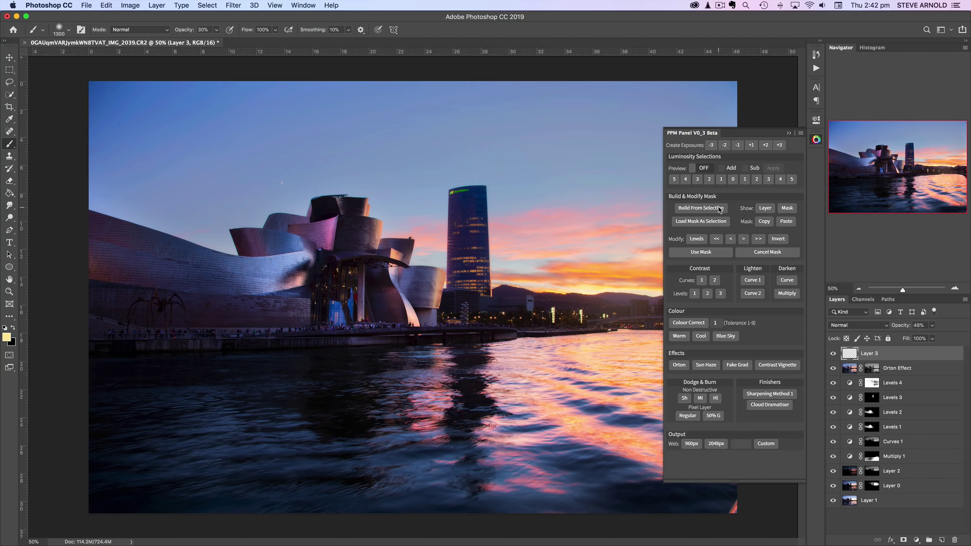
key(bracketleft)
click(816, 141)
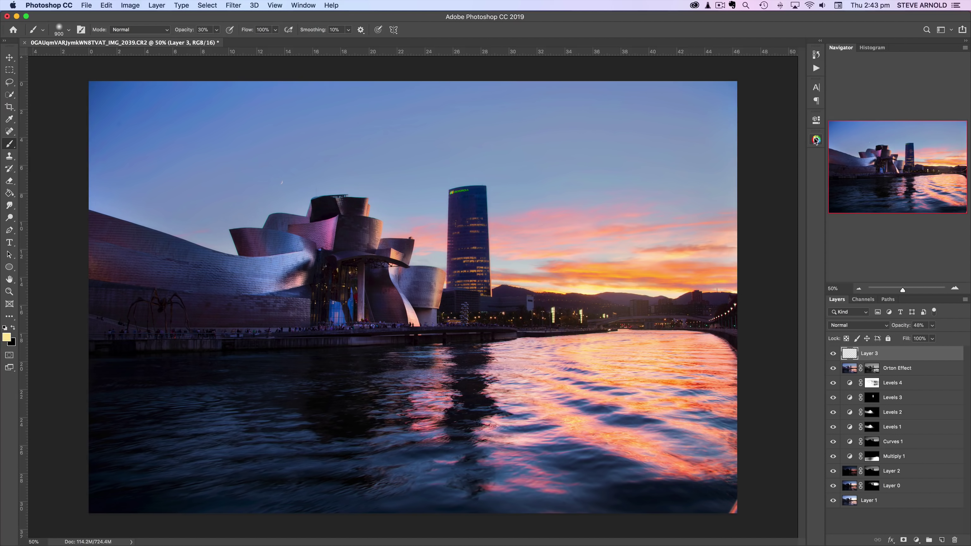